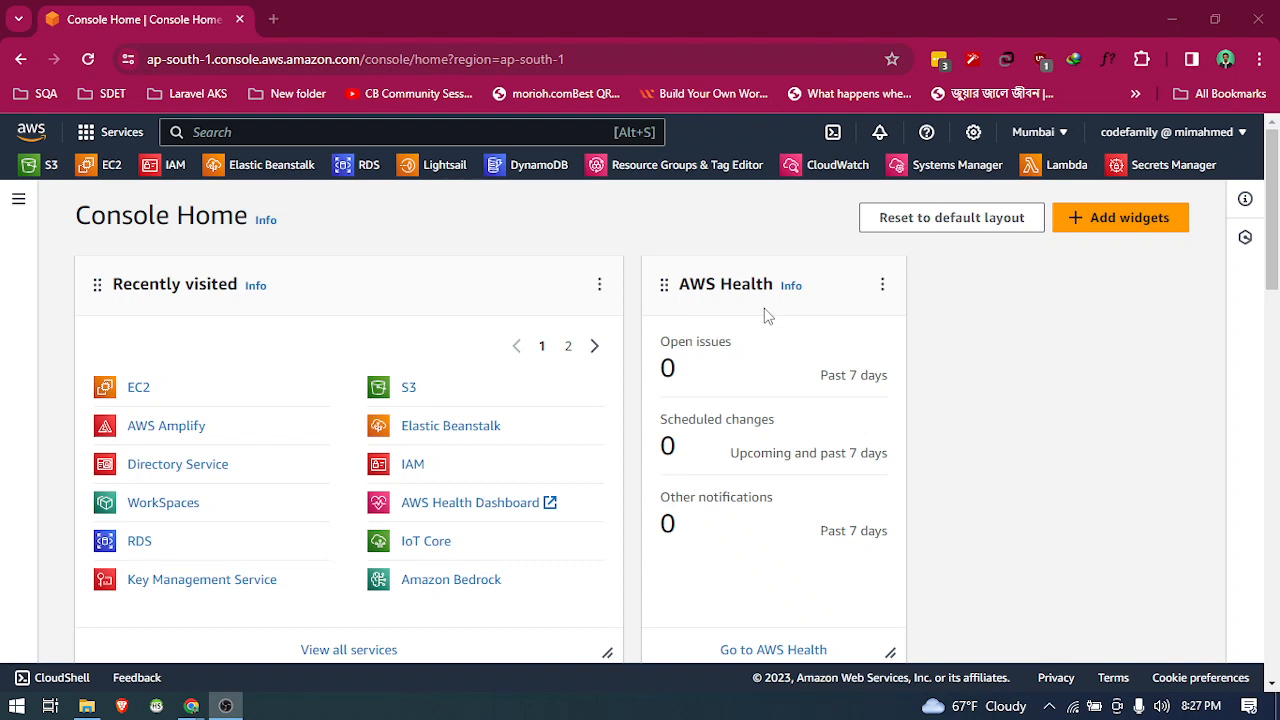
- Open the EC2 service dashboard from the console's recently visited services
click(81, 252)
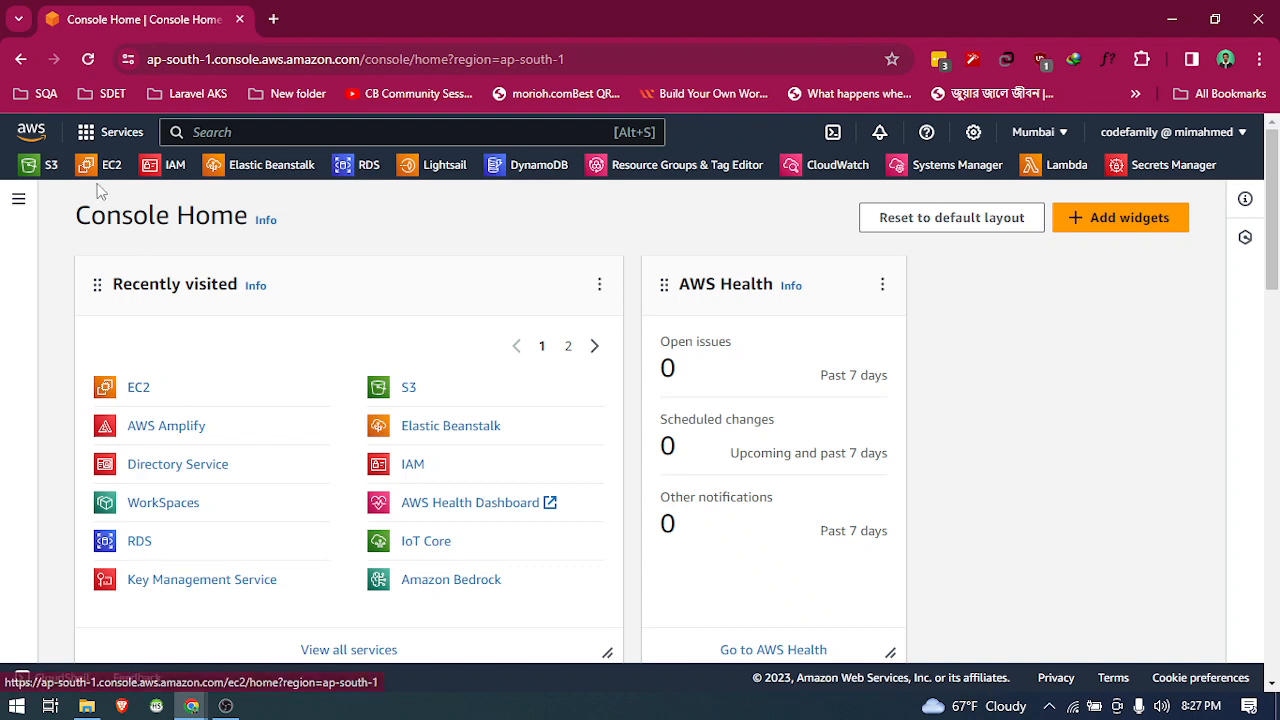
click(195, 134)
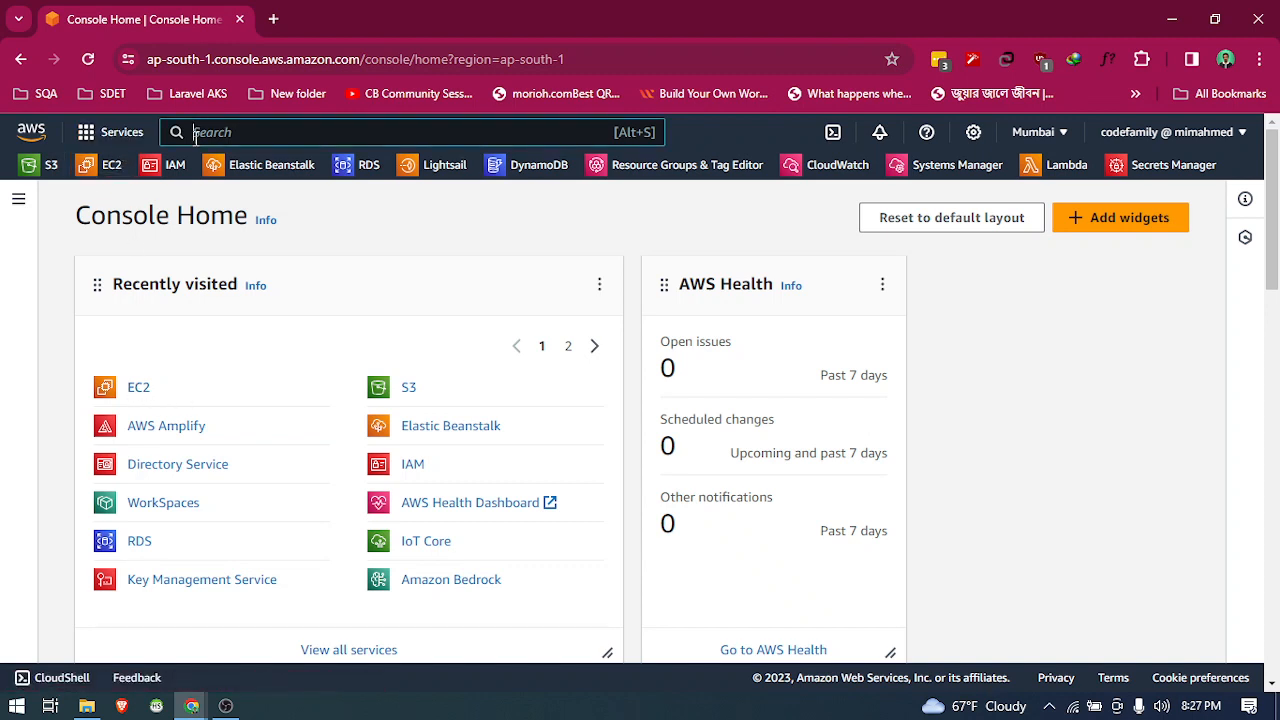
text(ec2)
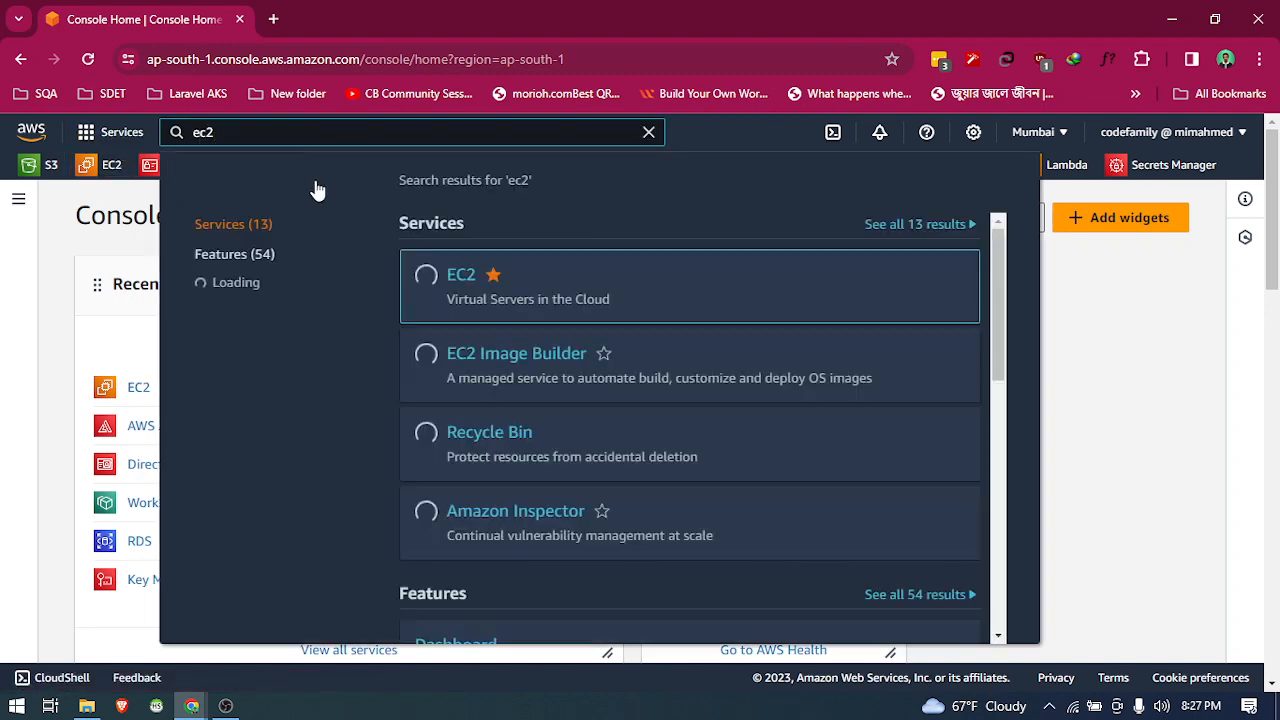
click(118, 348)
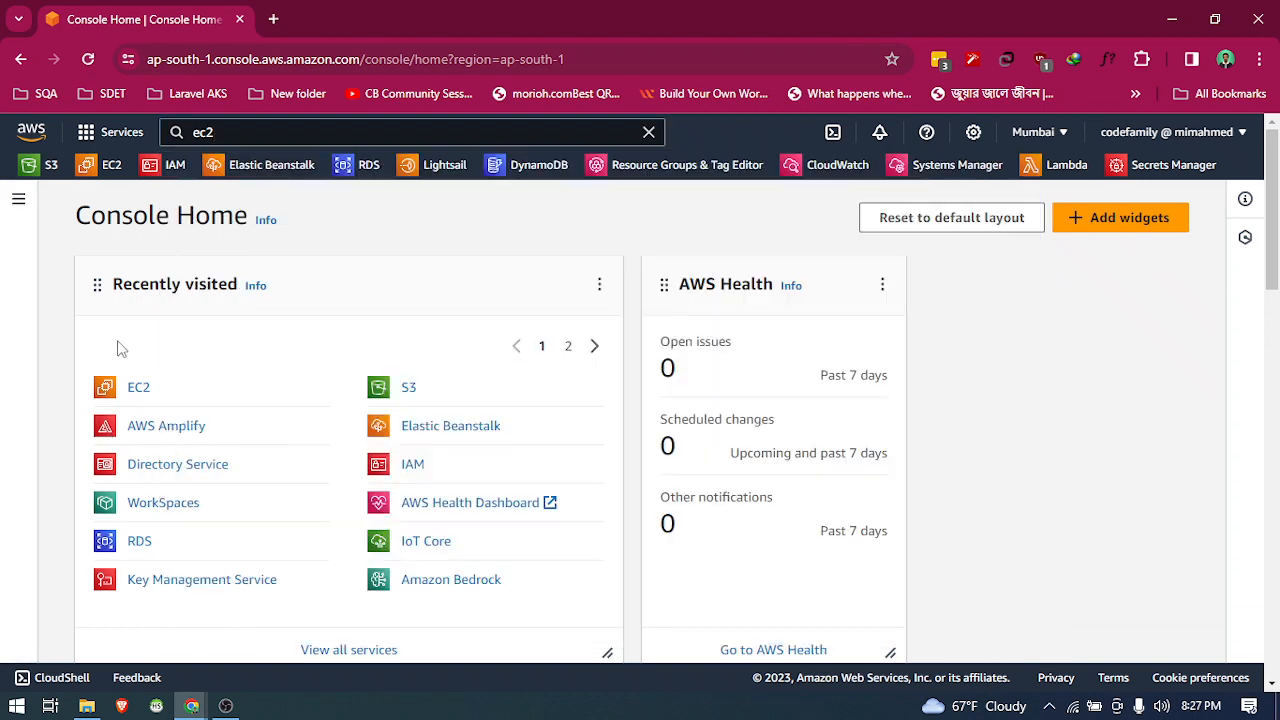
click(137, 389)
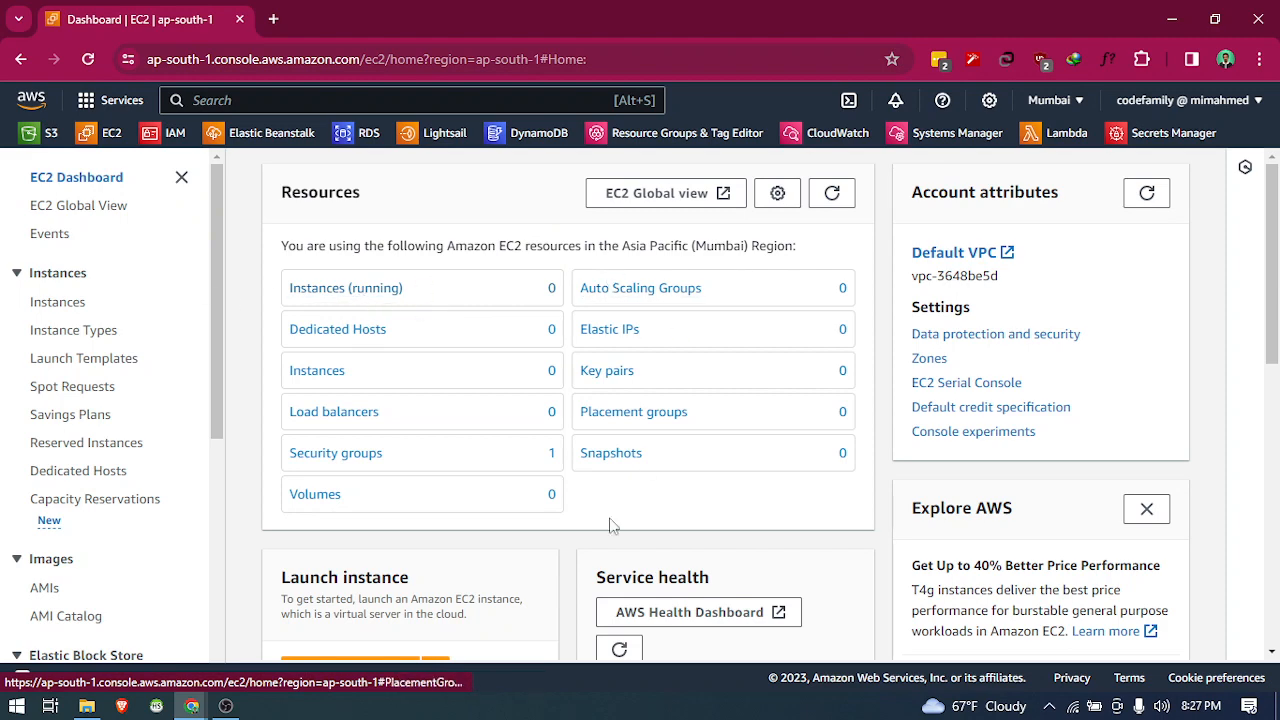
- Start launching a new instance from the running instances list and name it windows-vm
scroll(406, 497, down, 2)
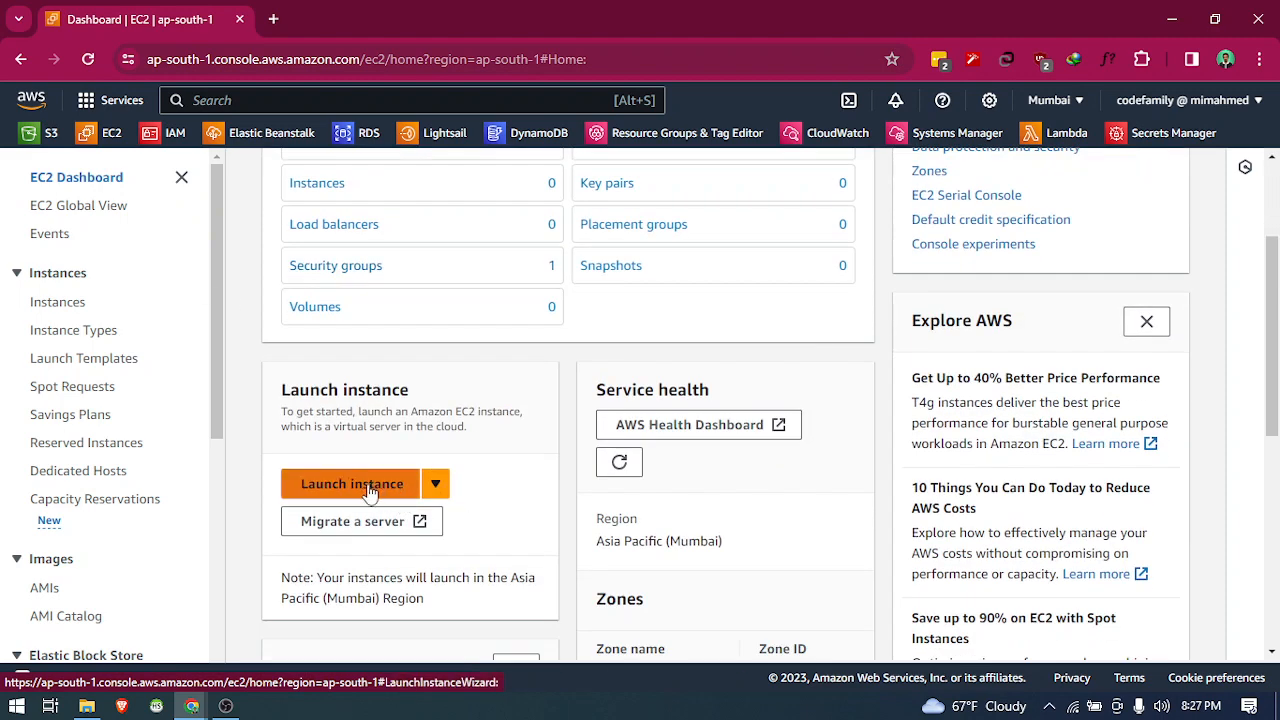
scroll(368, 490, up, 2)
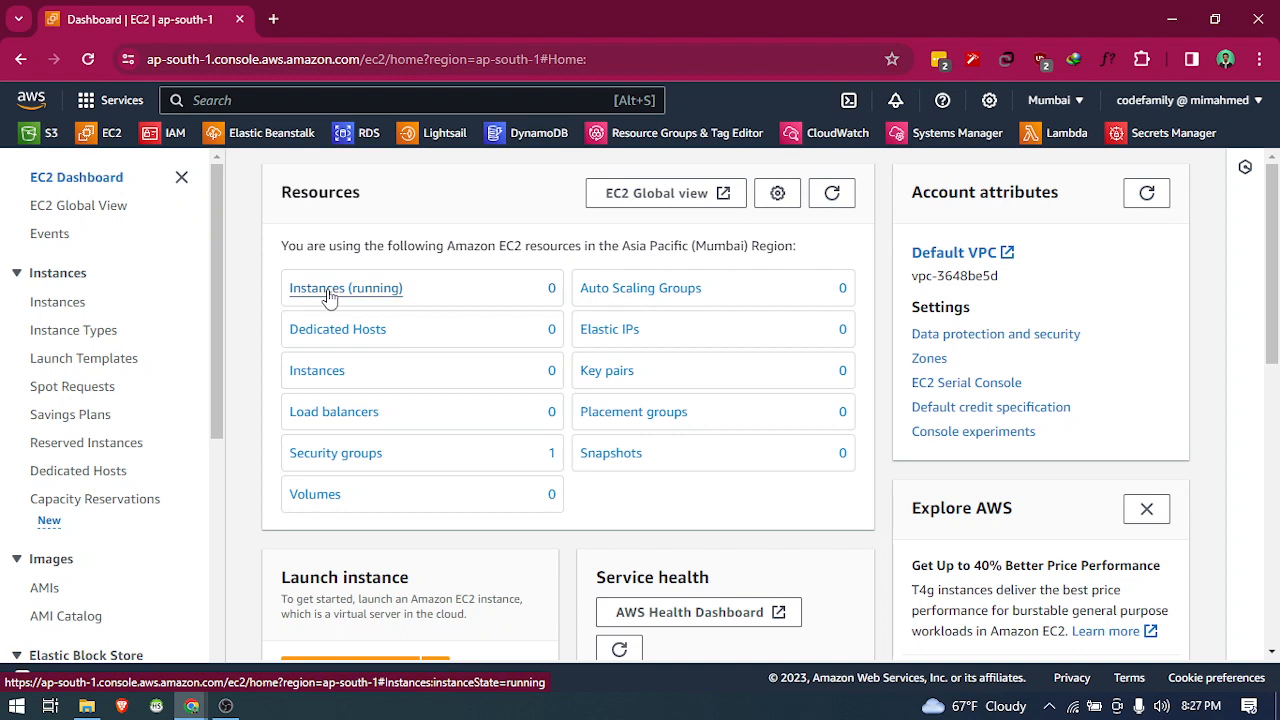
click(373, 290)
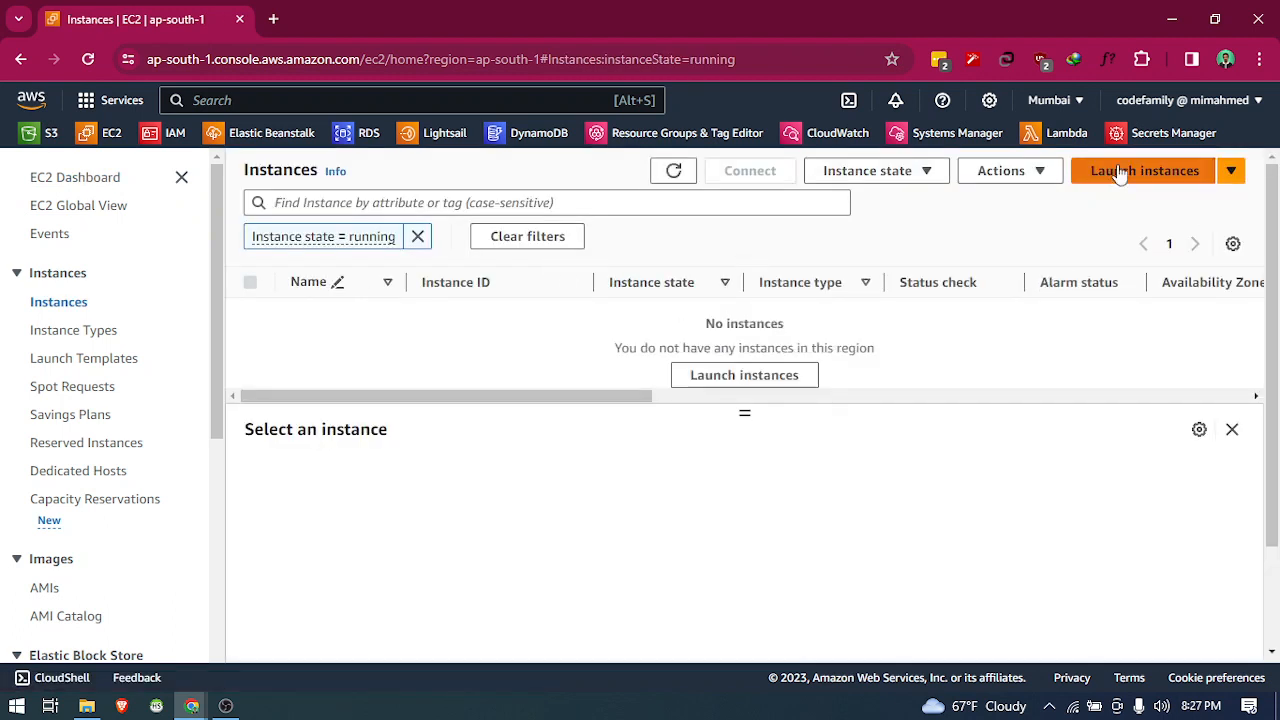
click(1112, 177)
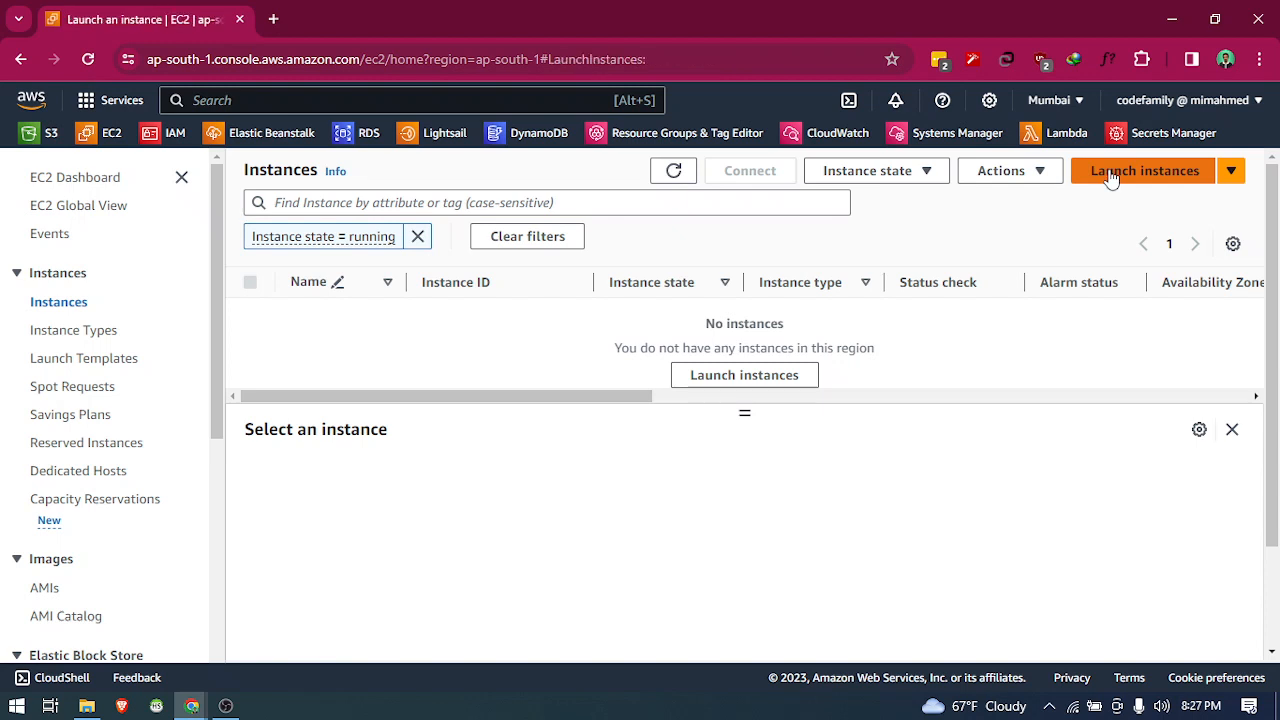
click(455, 424)
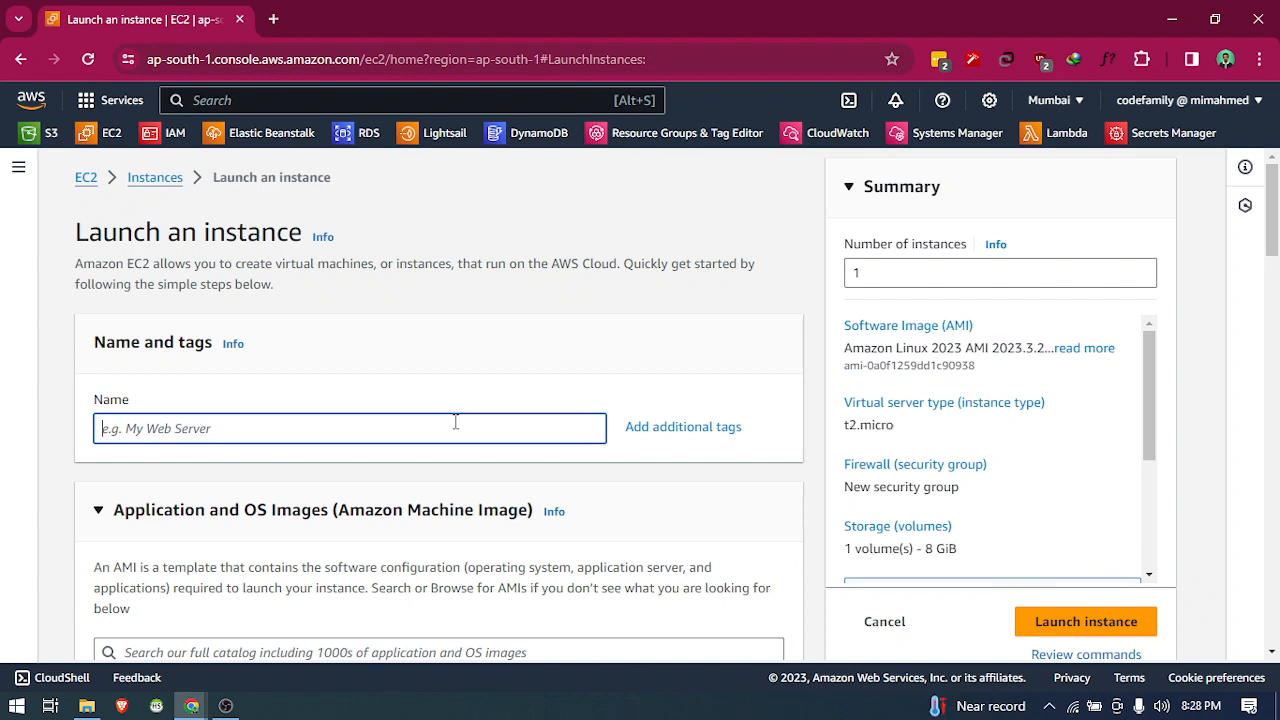
text(windows-vm)
- Choose Windows as the operating system image, with Microsoft Windows Server 2022 Base as the AMI
scroll(403, 398, down, 4)
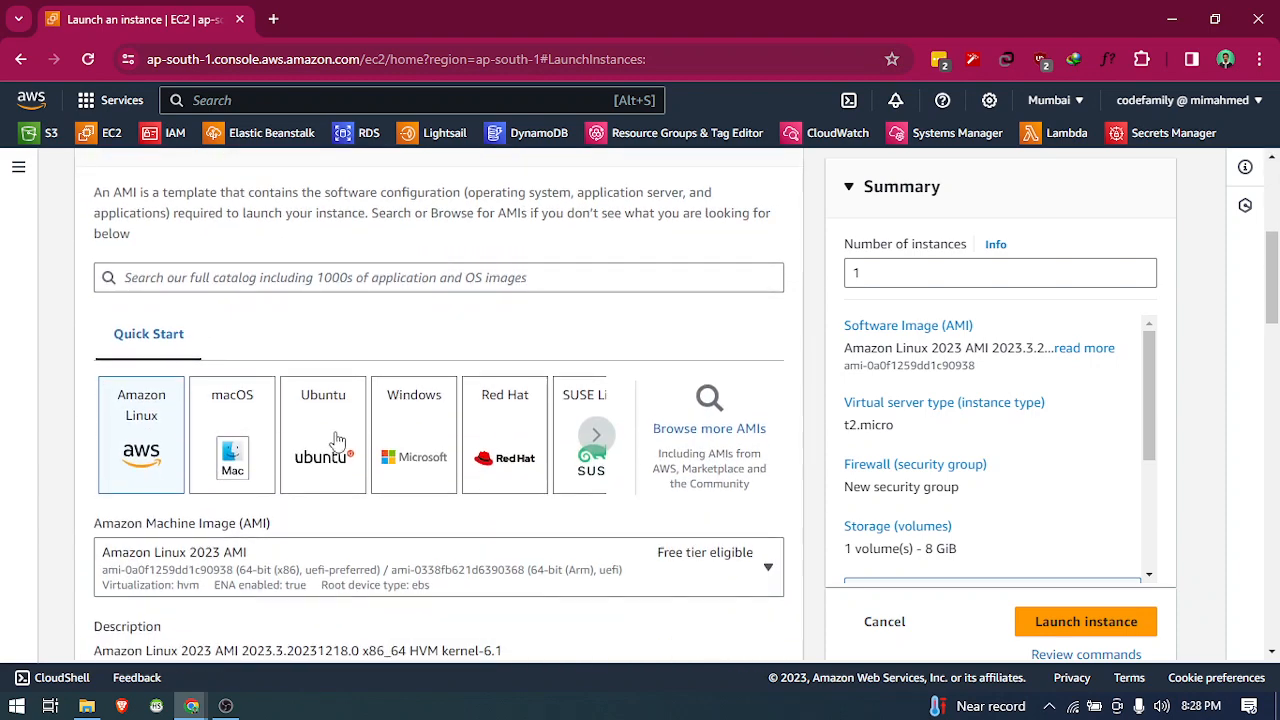
click(430, 405)
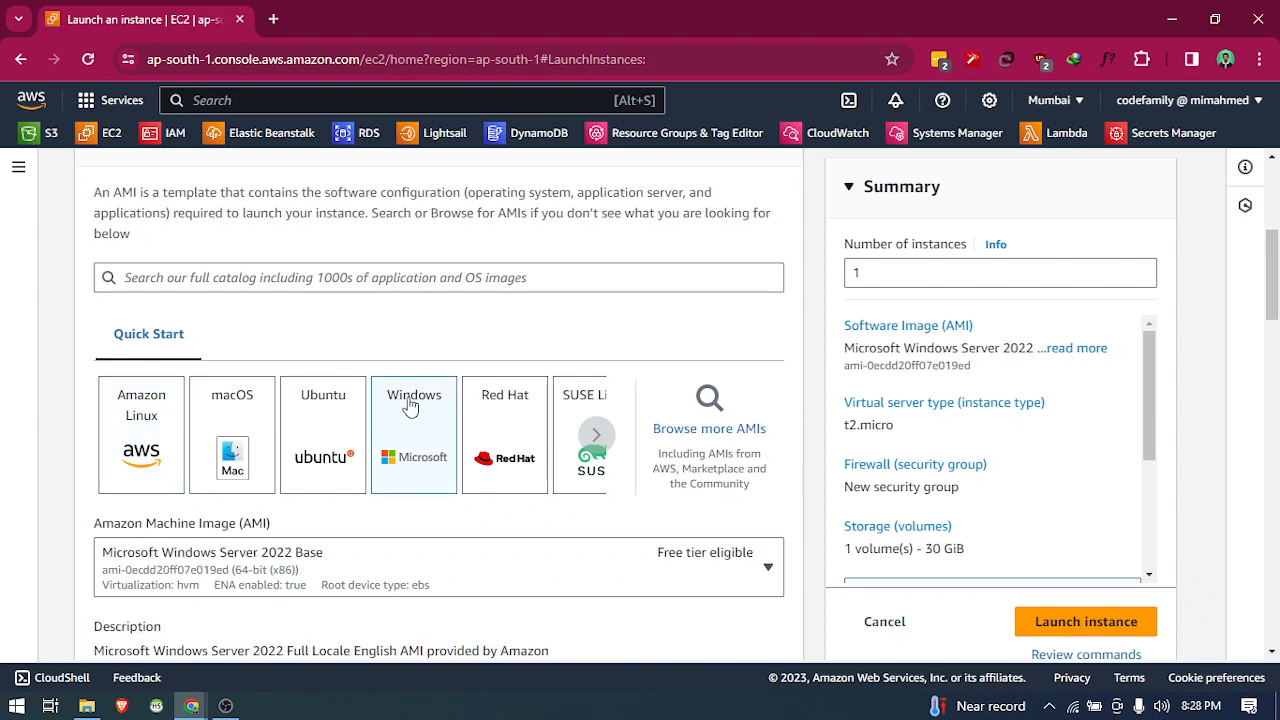
click(226, 706)
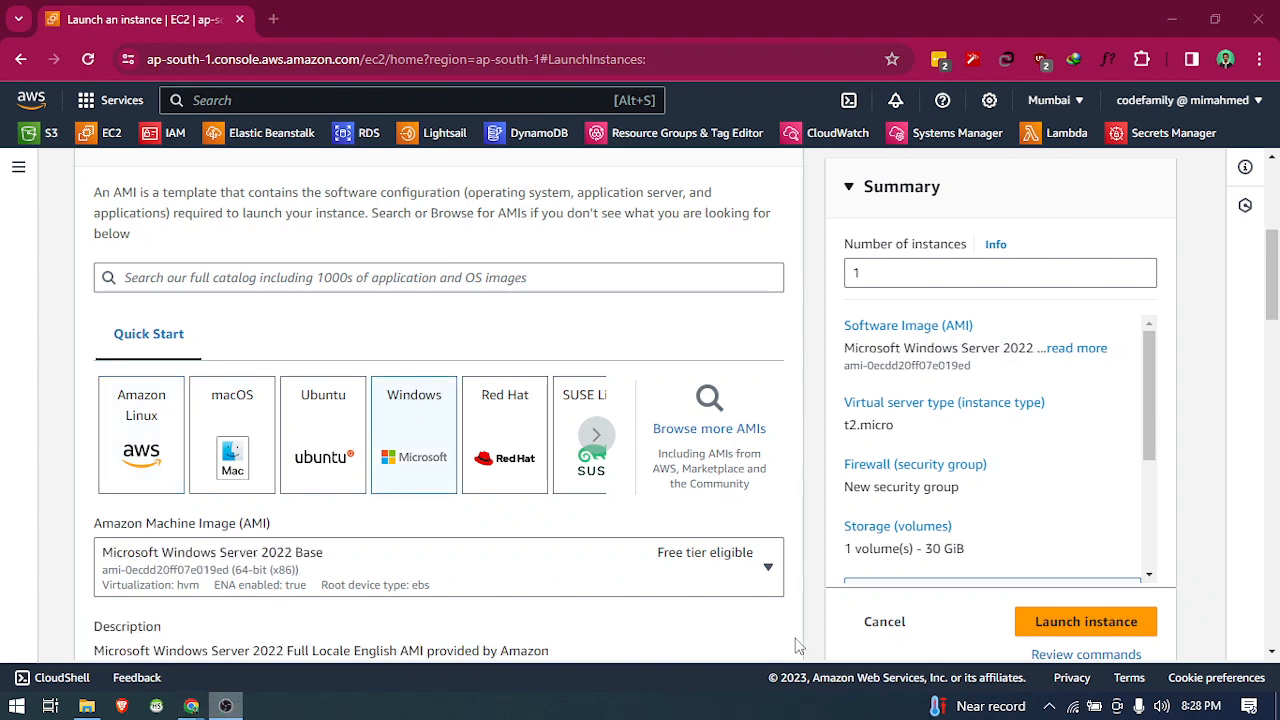
click(1054, 22)
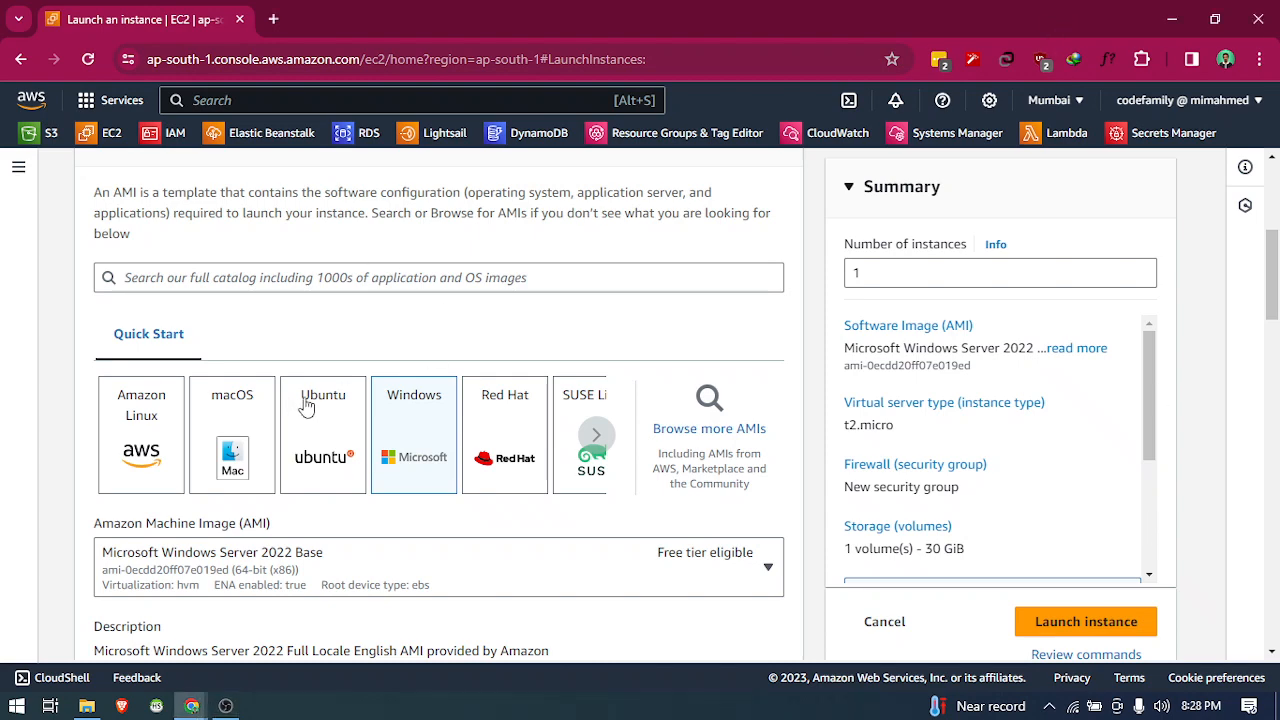
click(246, 578)
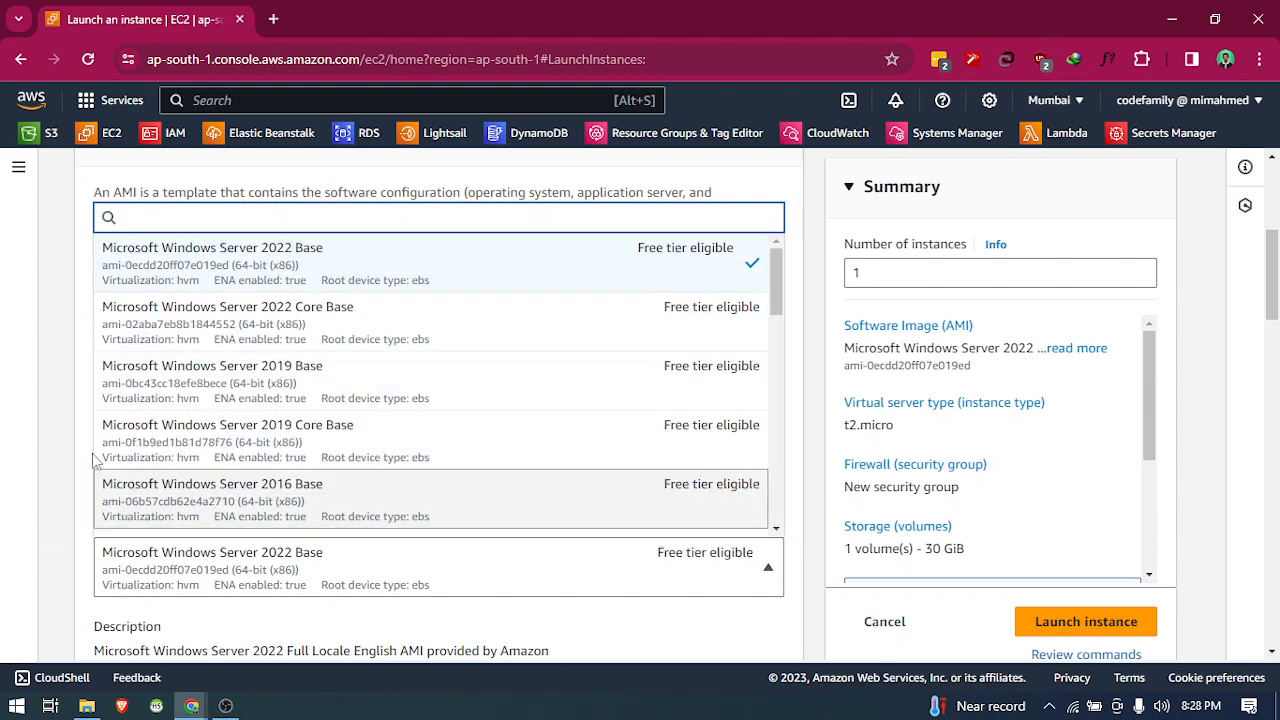
scroll(454, 310, down, 5)
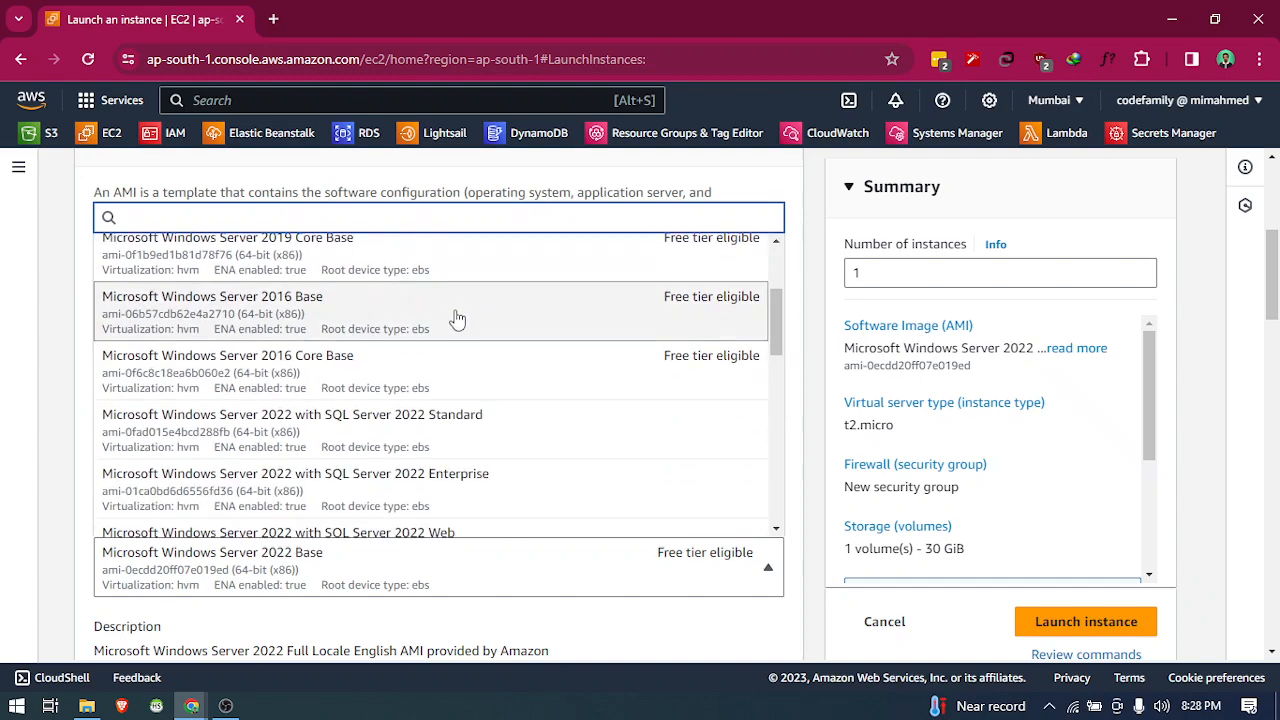
scroll(418, 452, down, 2)
scroll(416, 451, up, 10)
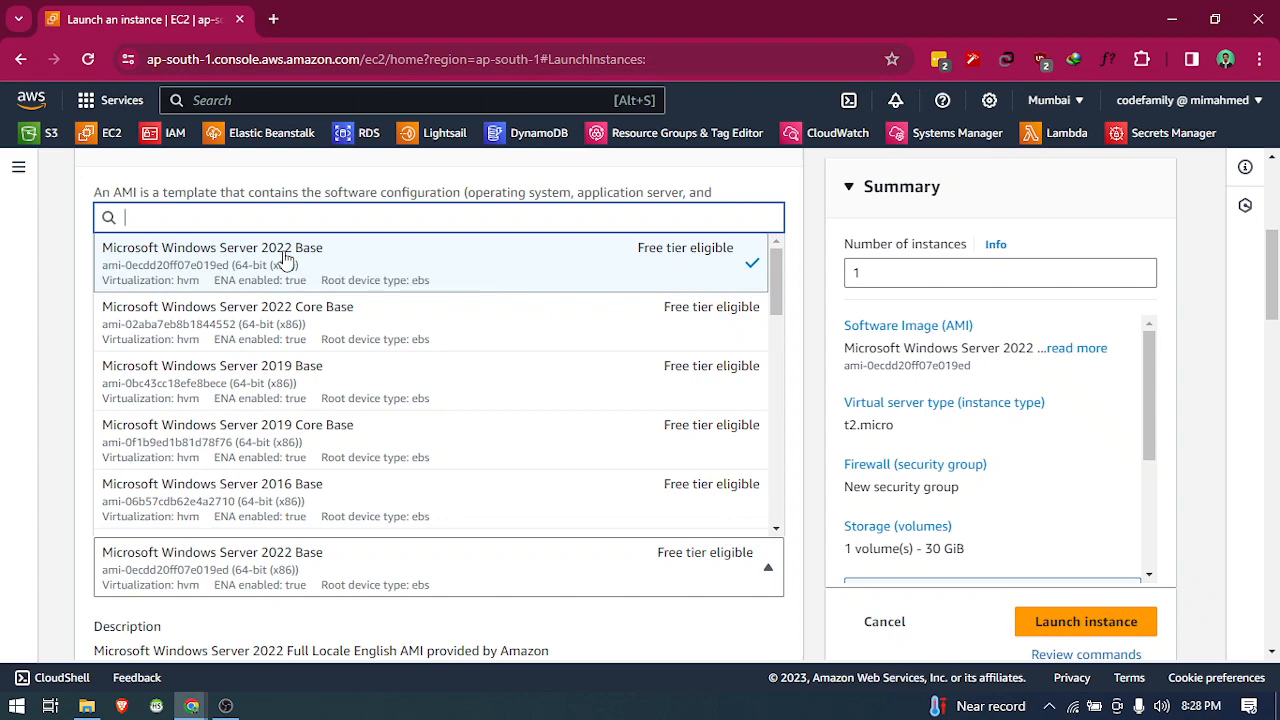
click(252, 272)
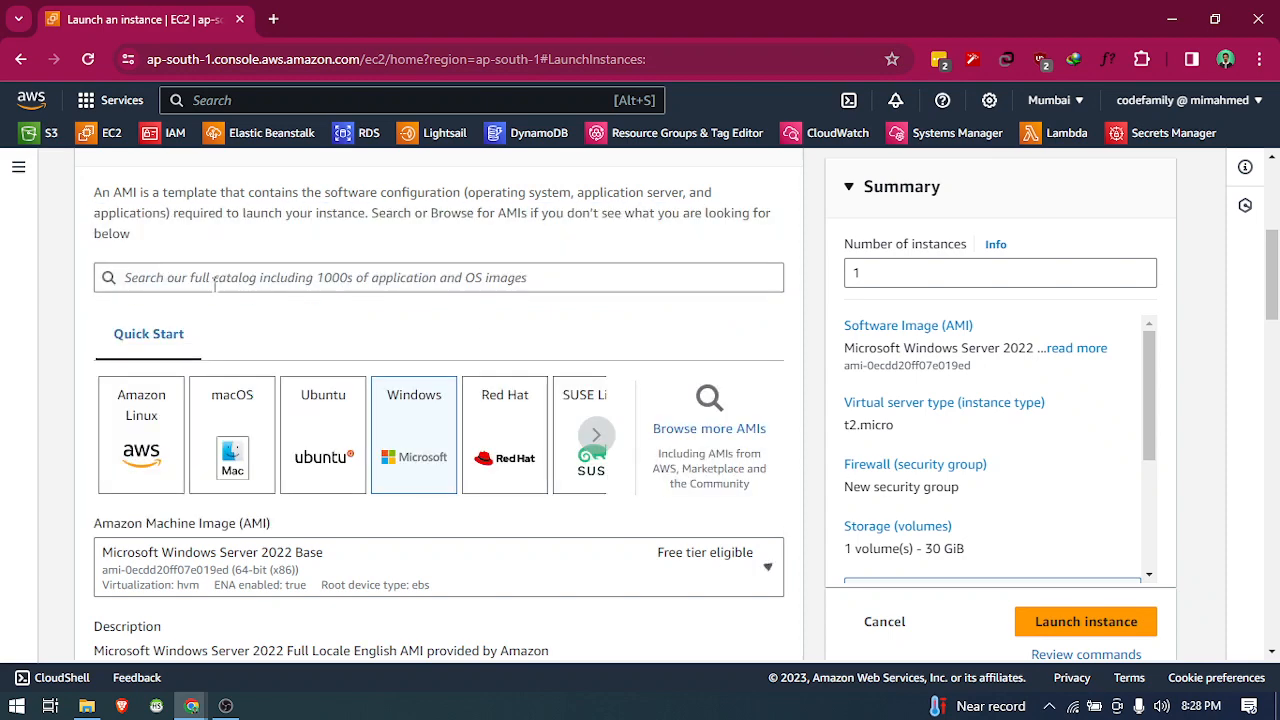
- Browse the available instance types and set the instance type to t2.large
scroll(465, 400, down, 5)
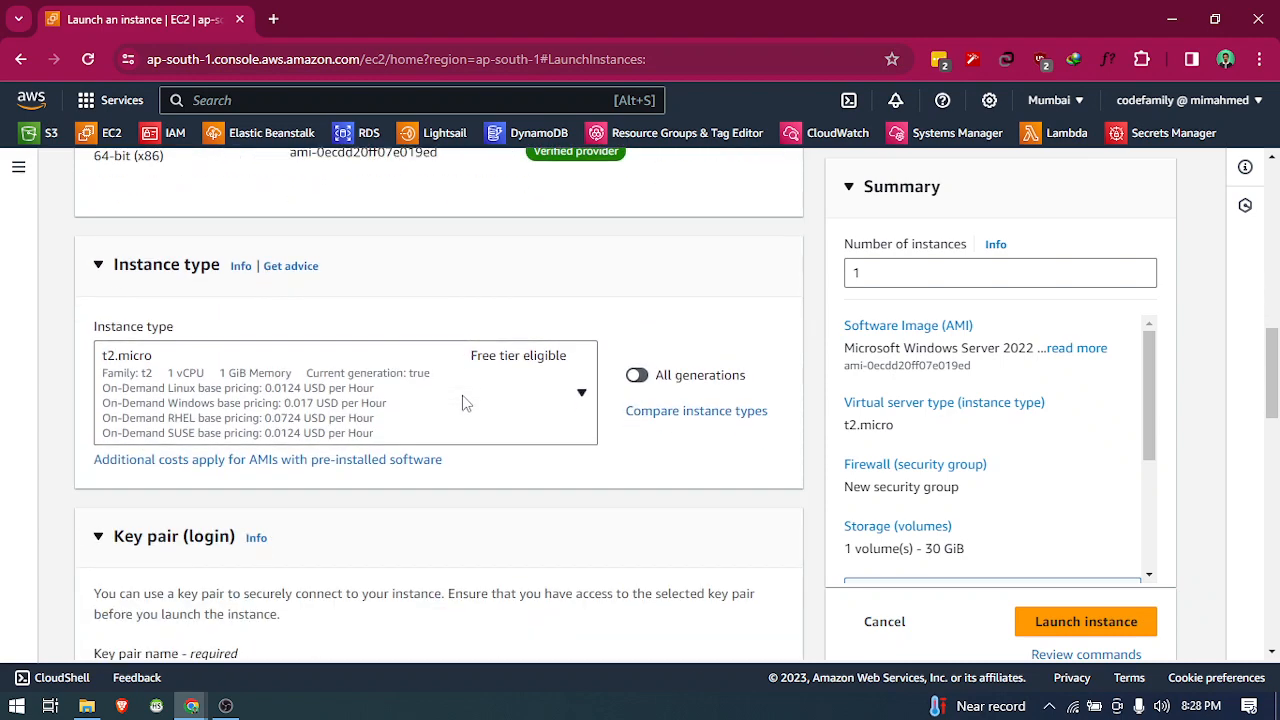
click(465, 402)
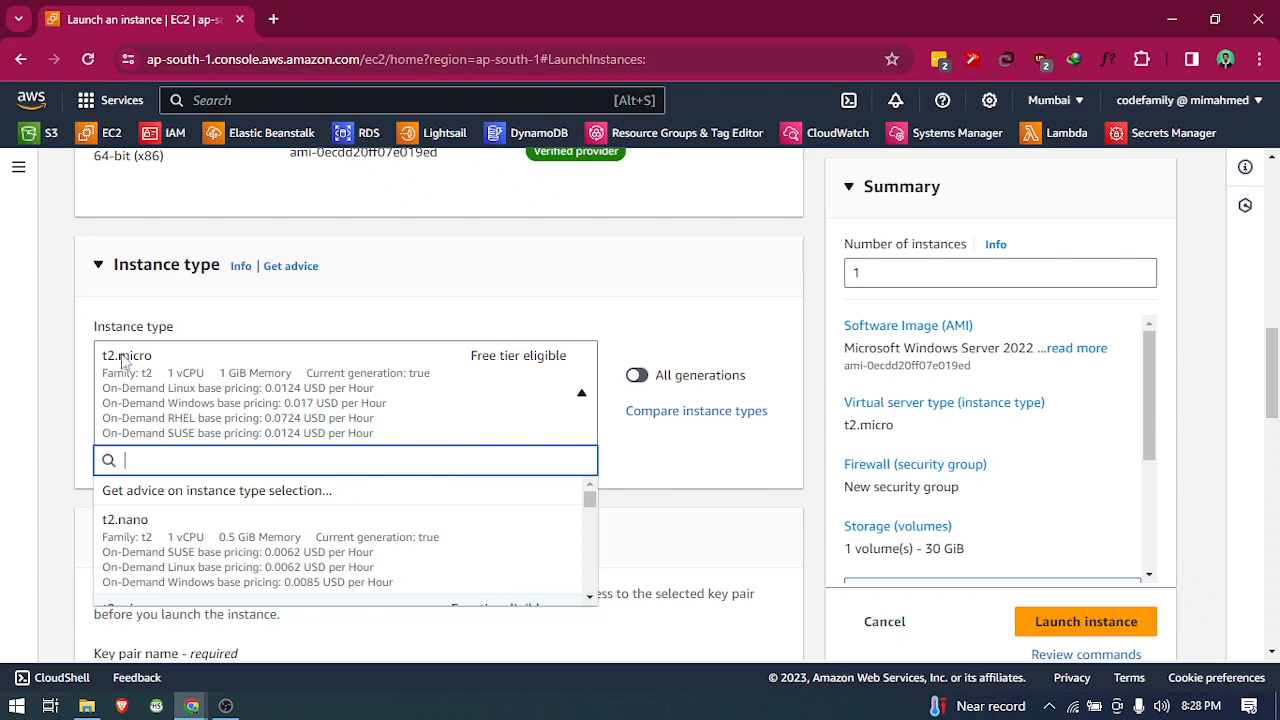
scroll(359, 464, down, 1)
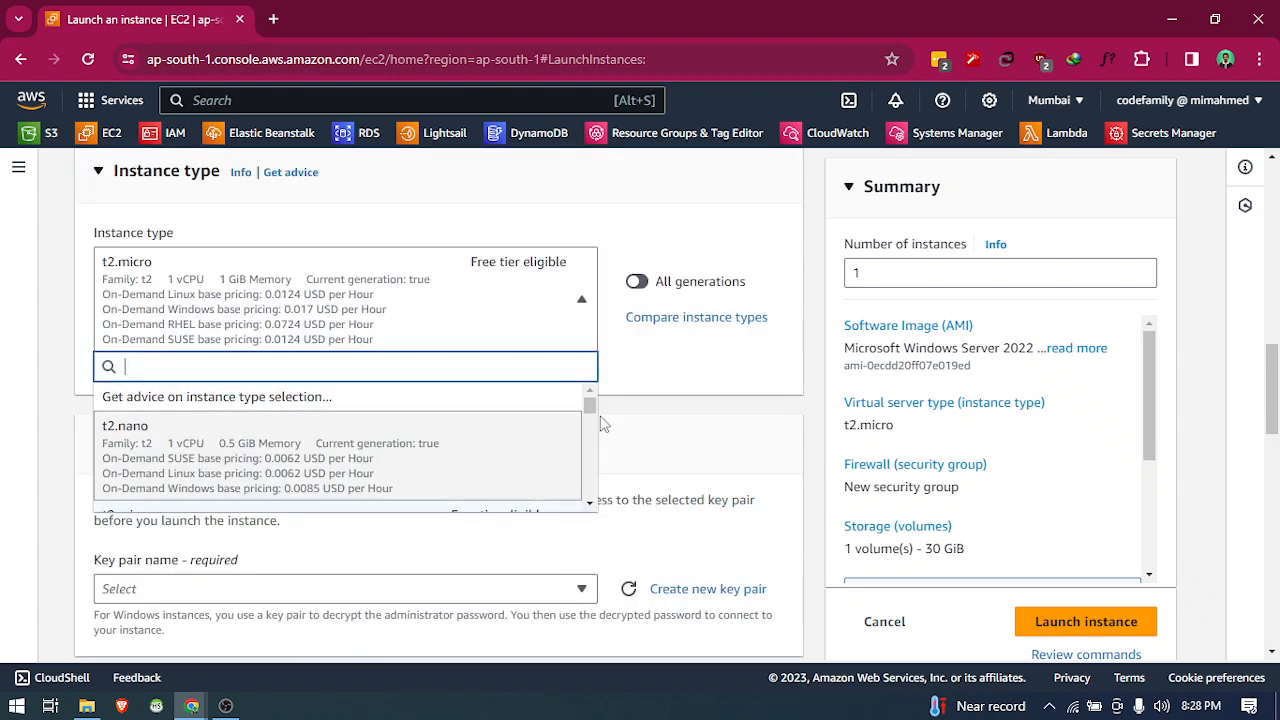
drag(596, 420, 600, 452)
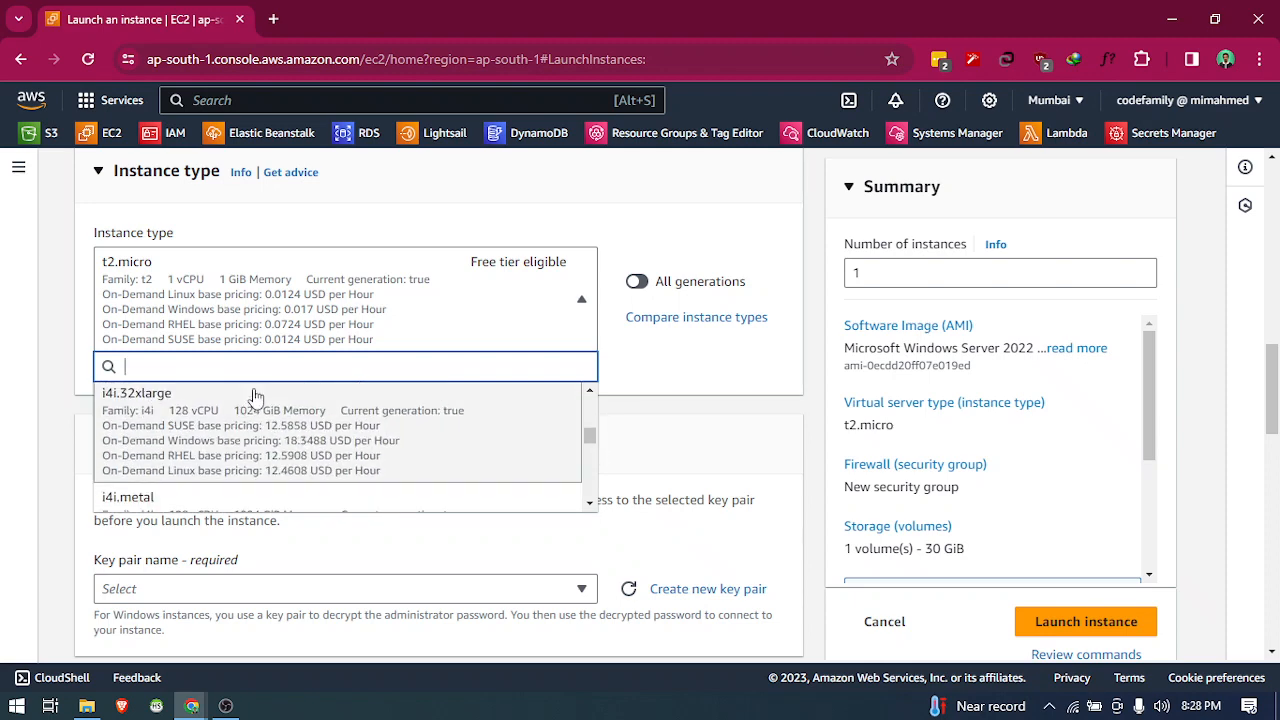
scroll(255, 400, down, 2)
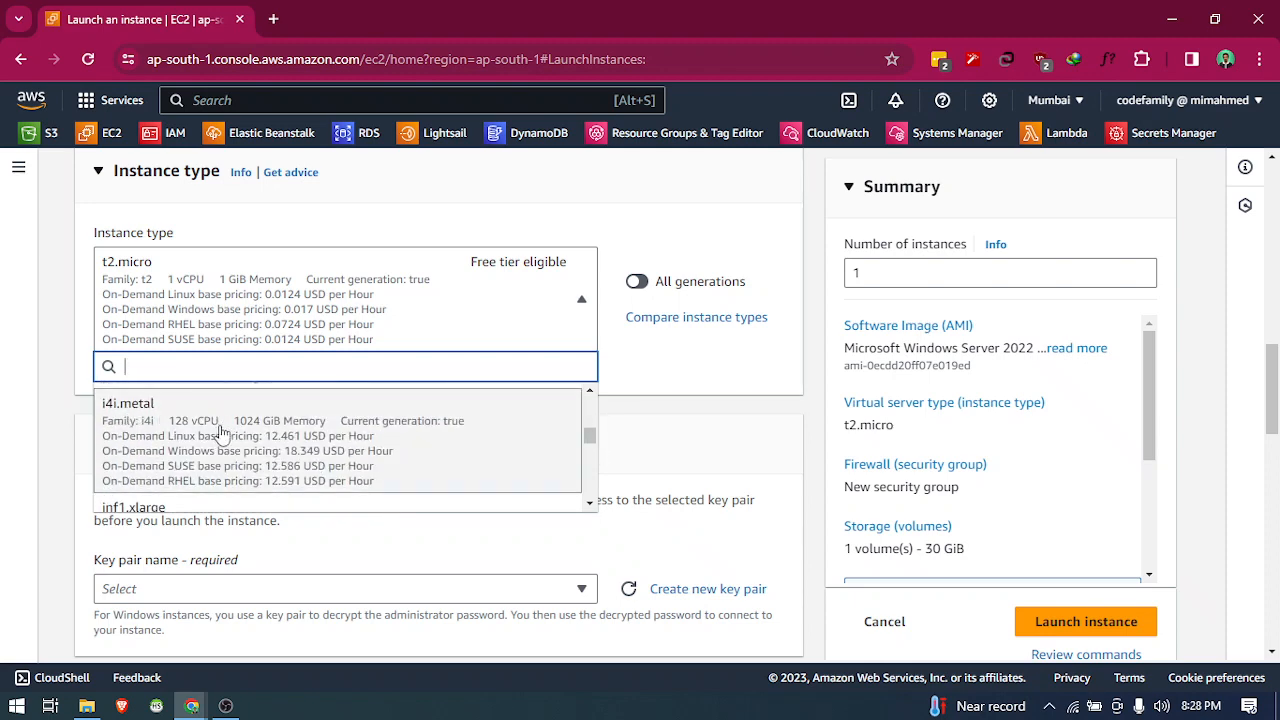
scroll(228, 428, down, 4)
scroll(233, 428, down, 5)
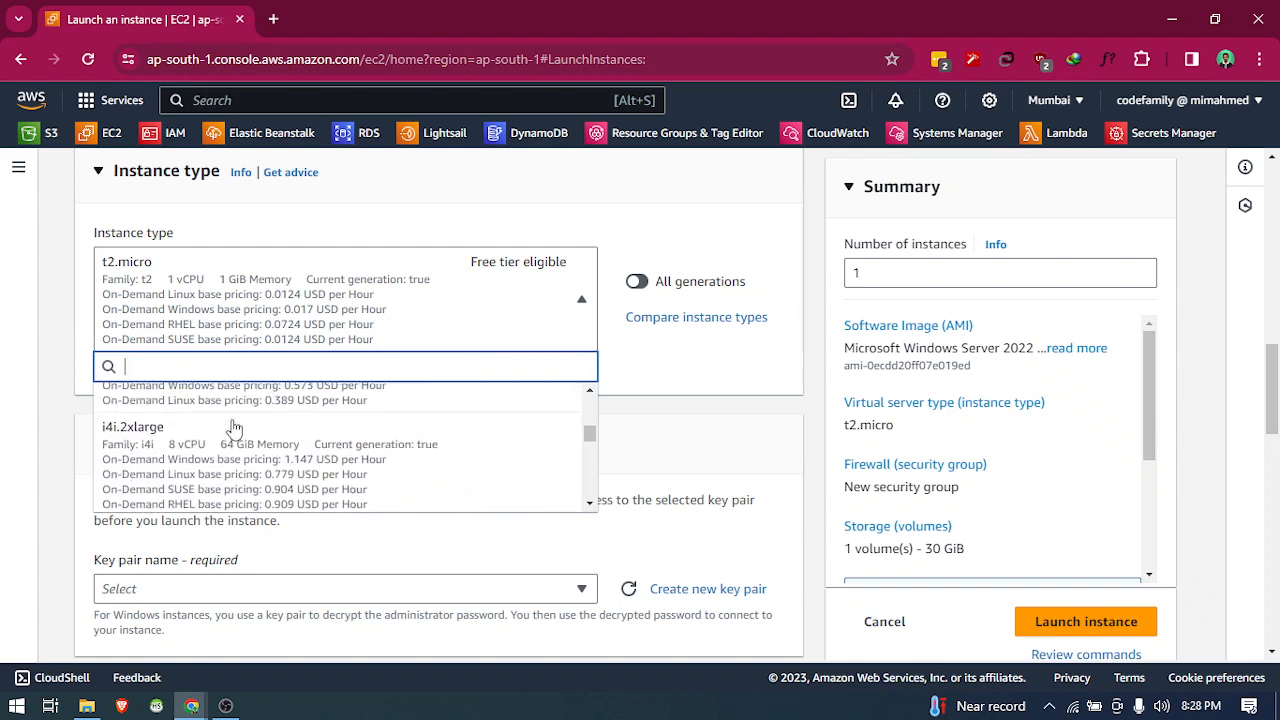
drag(591, 437, 590, 406)
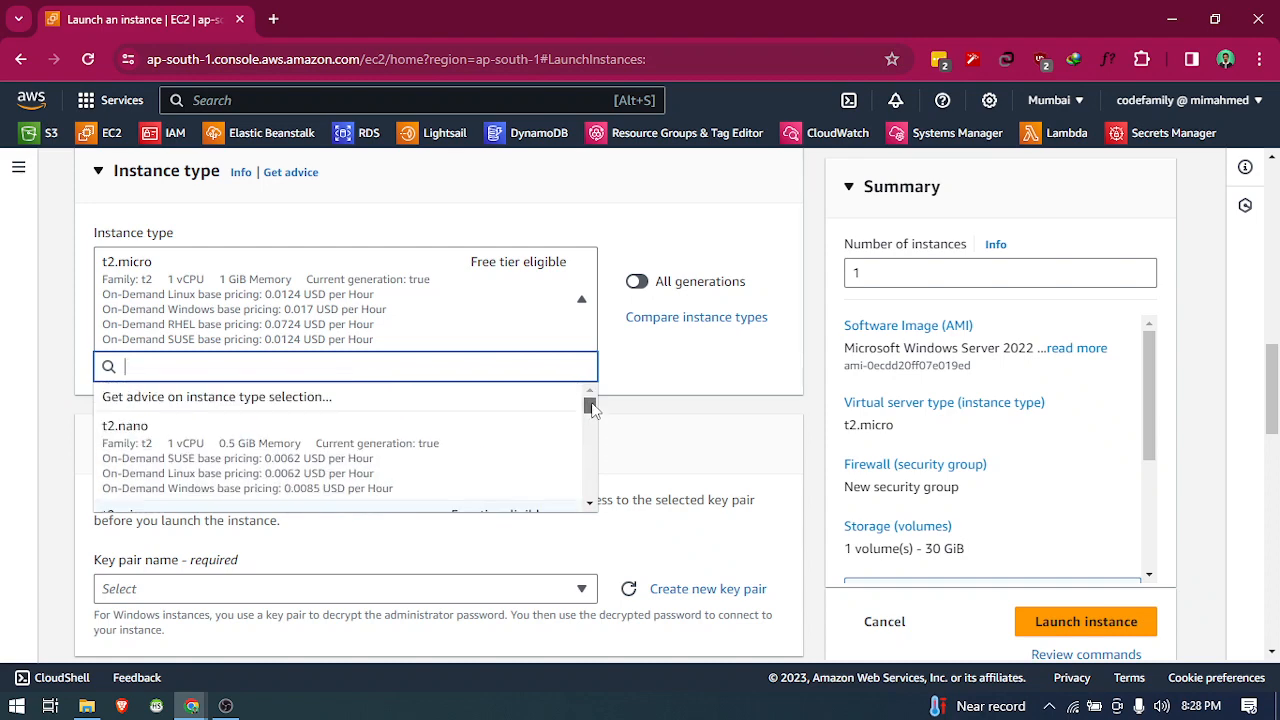
scroll(214, 440, down, 2)
scroll(203, 444, down, 3)
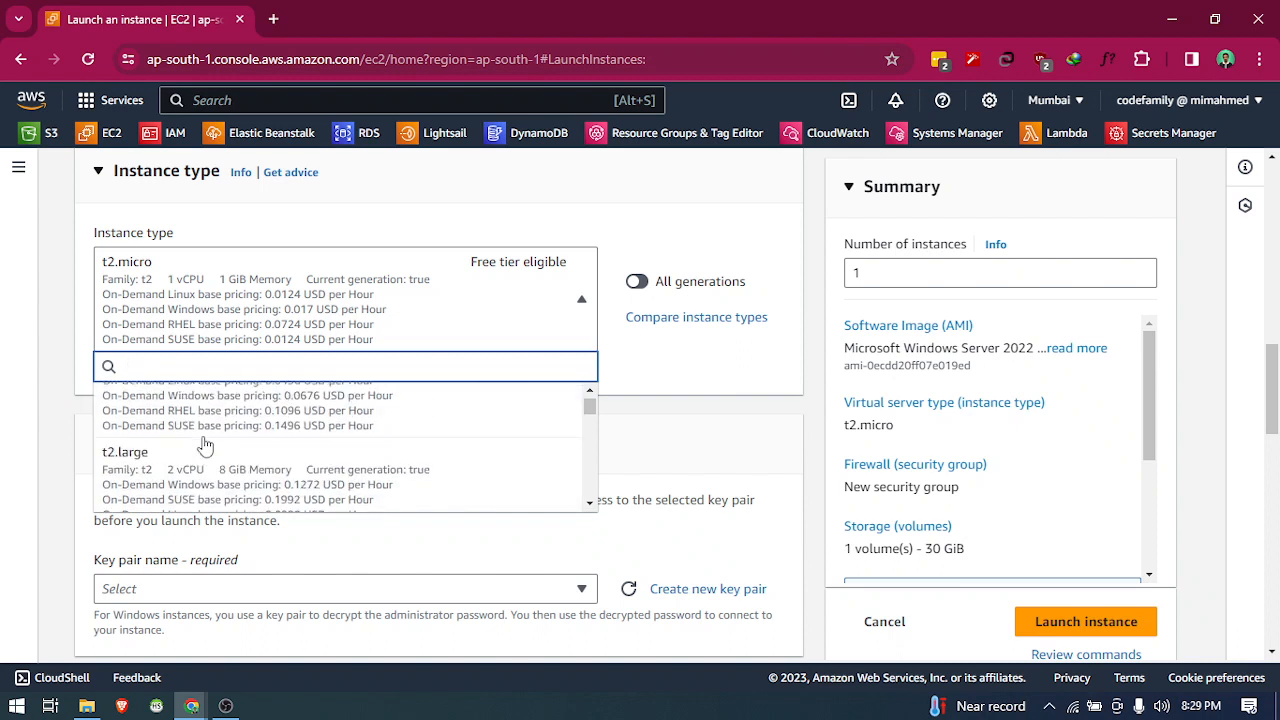
click(200, 469)
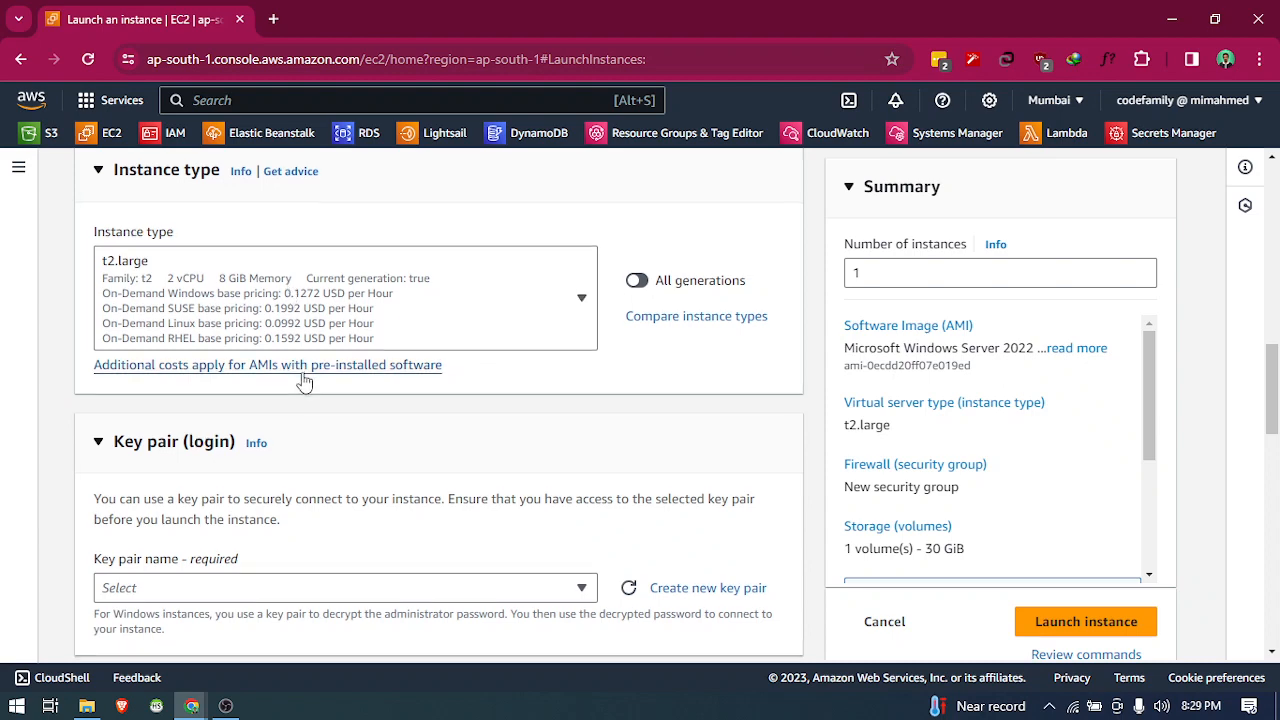
scroll(305, 383, down, 2)
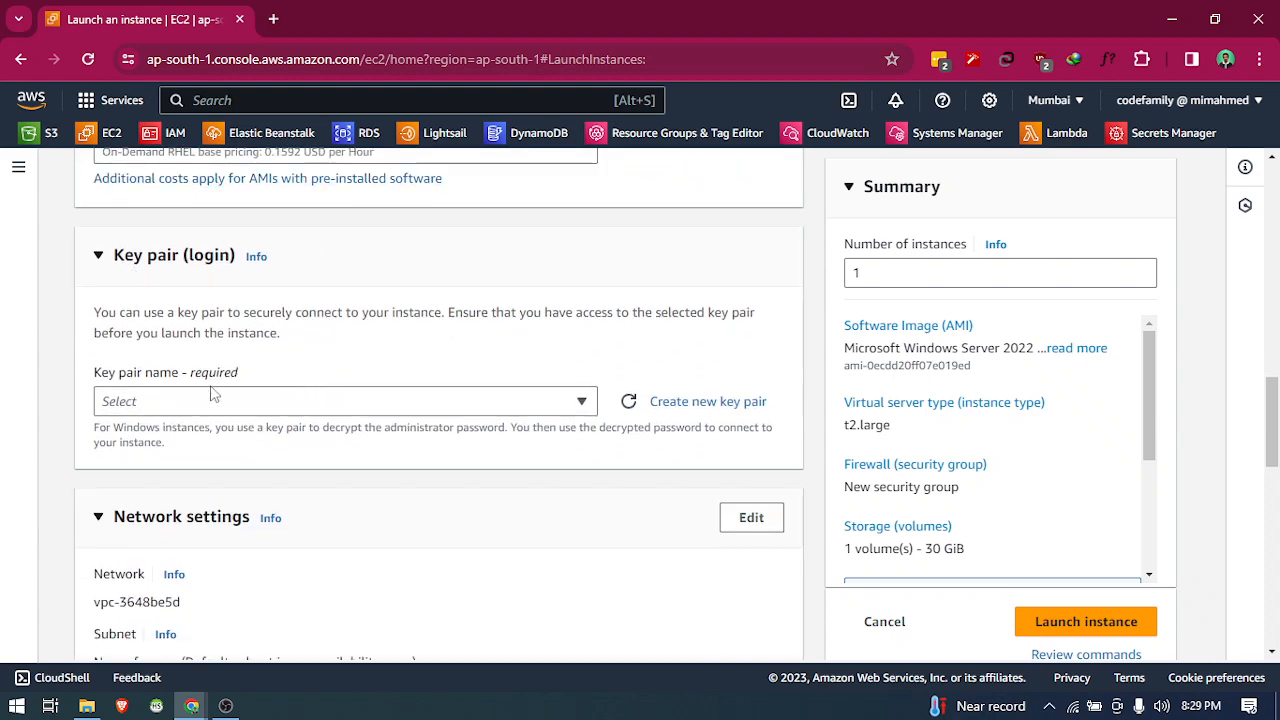
click(710, 402)
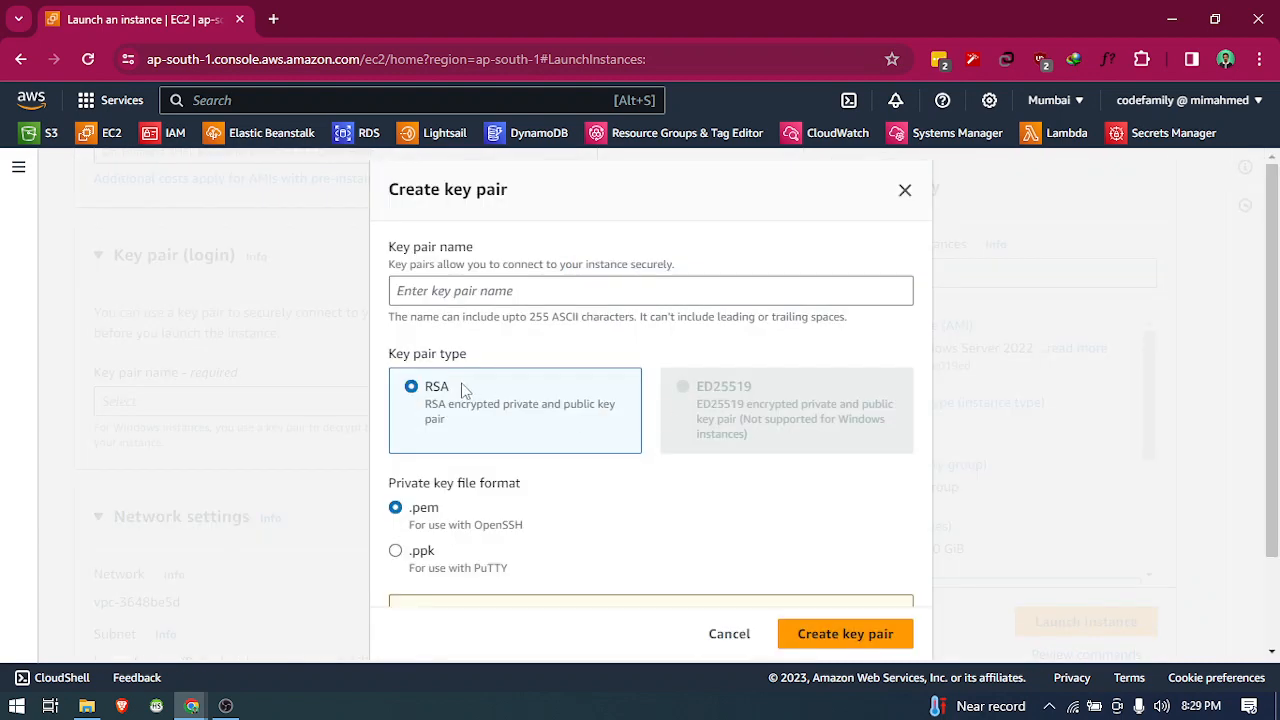
click(904, 190)
click(155, 400)
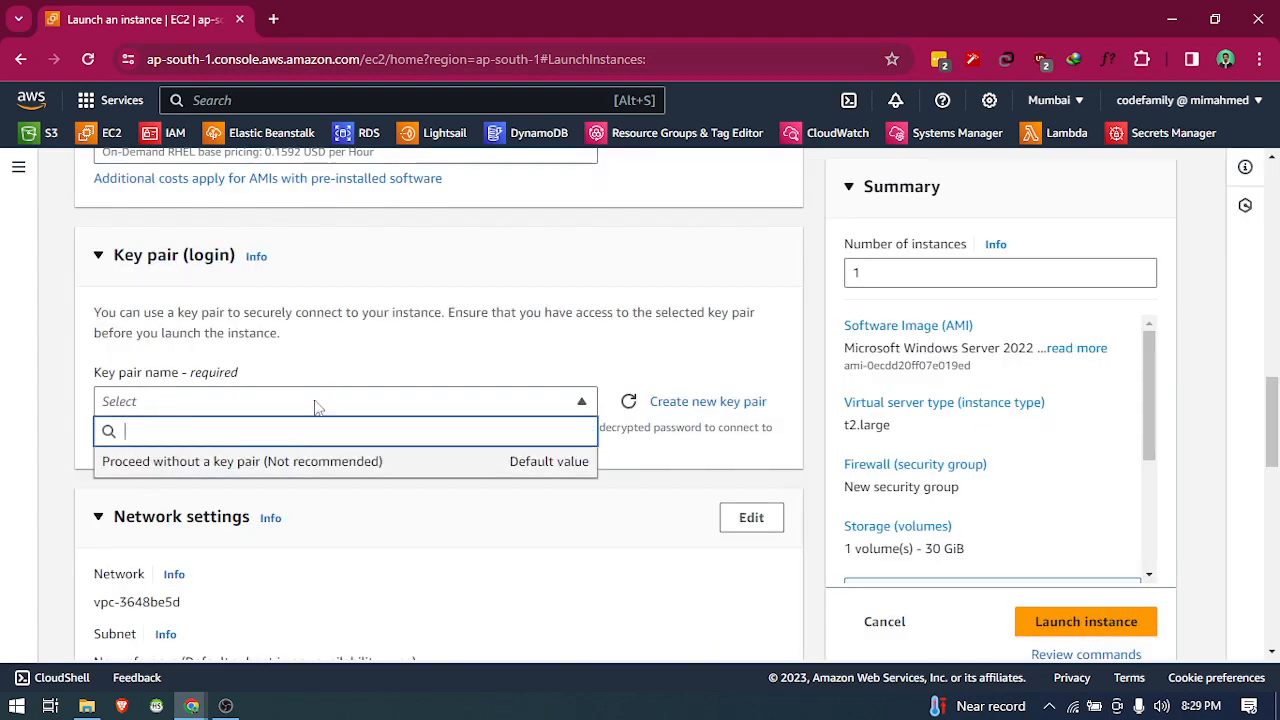
click(404, 348)
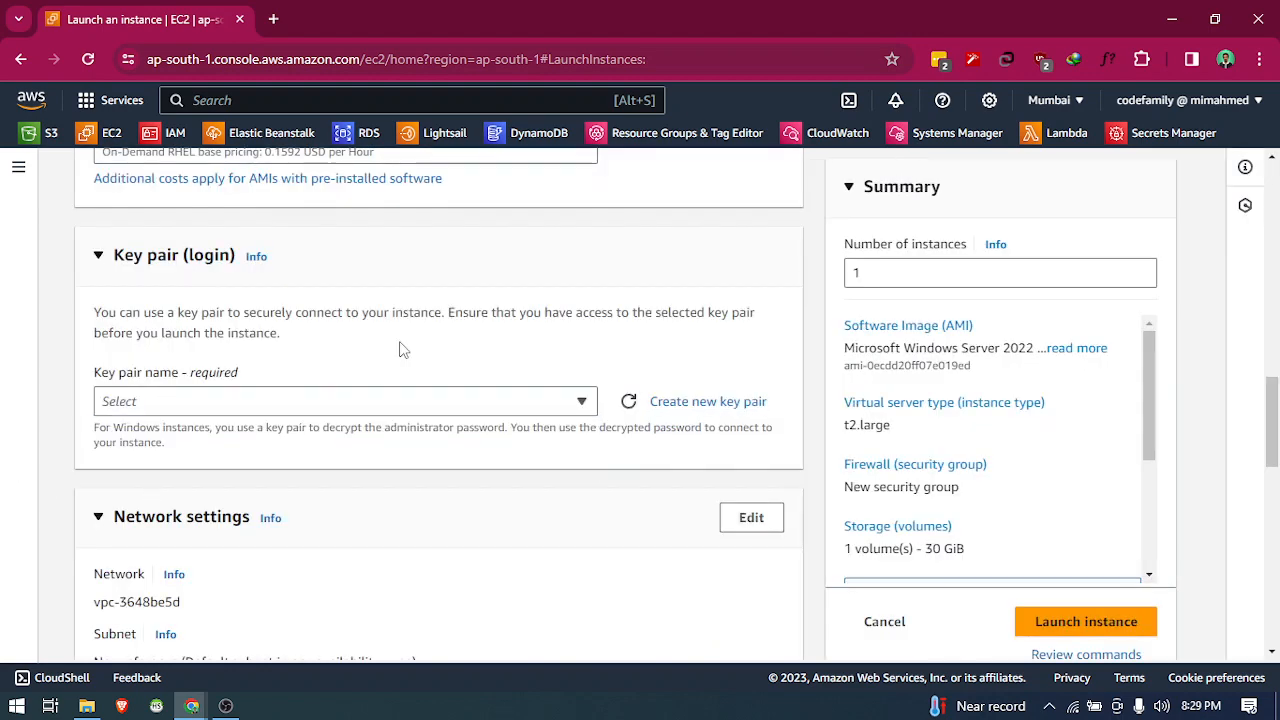
- Create a new RSA key pair named windows-key with the .pem private key file format
click(735, 406)
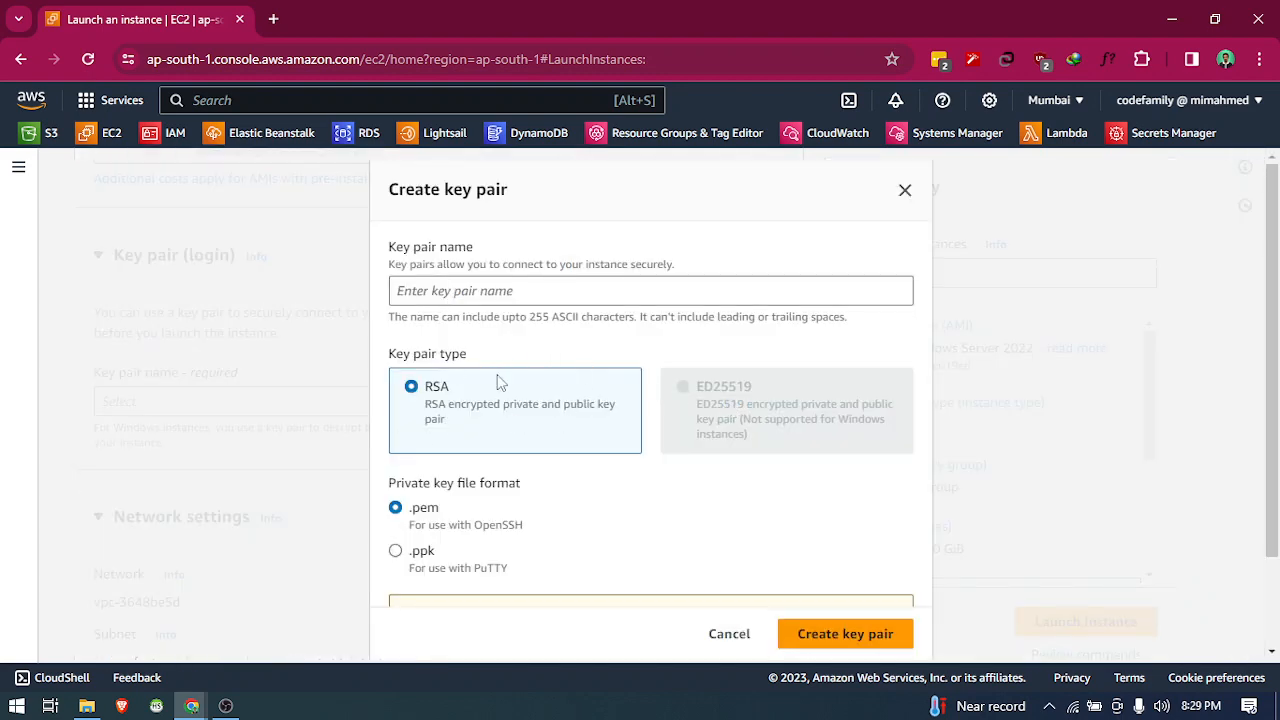
click(518, 298)
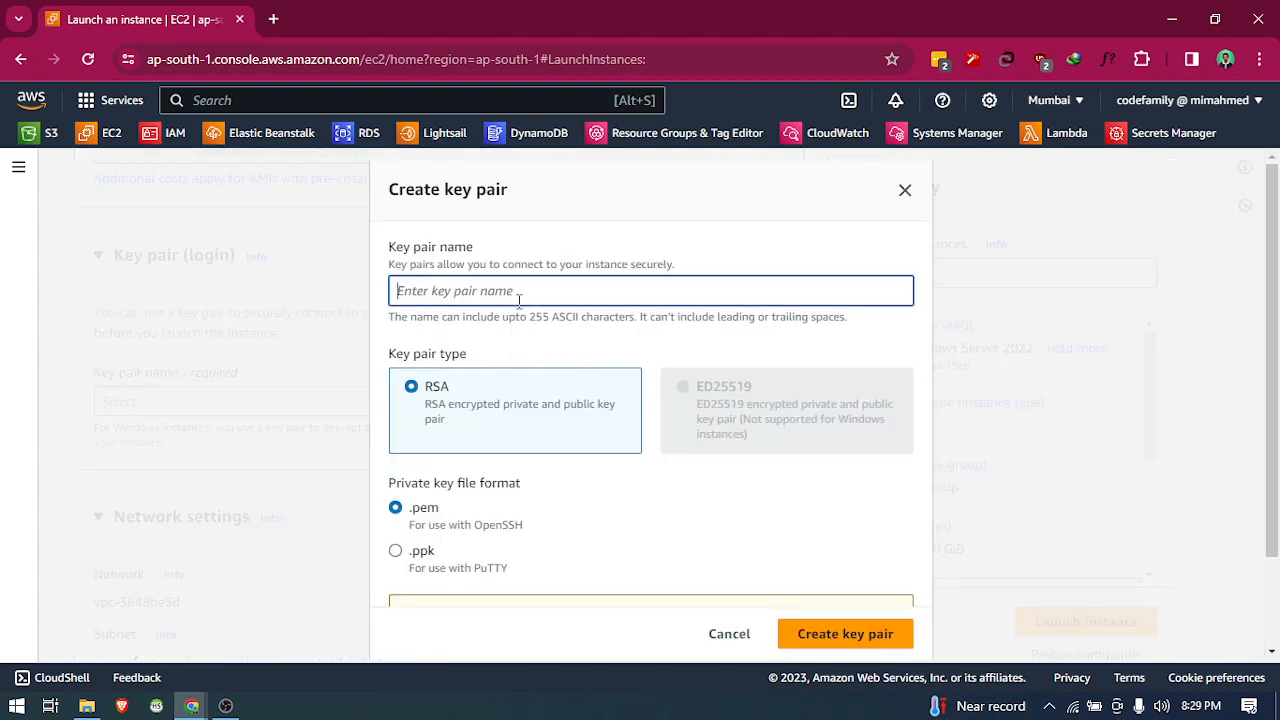
text(windows-key)
scroll(518, 300, down, 2)
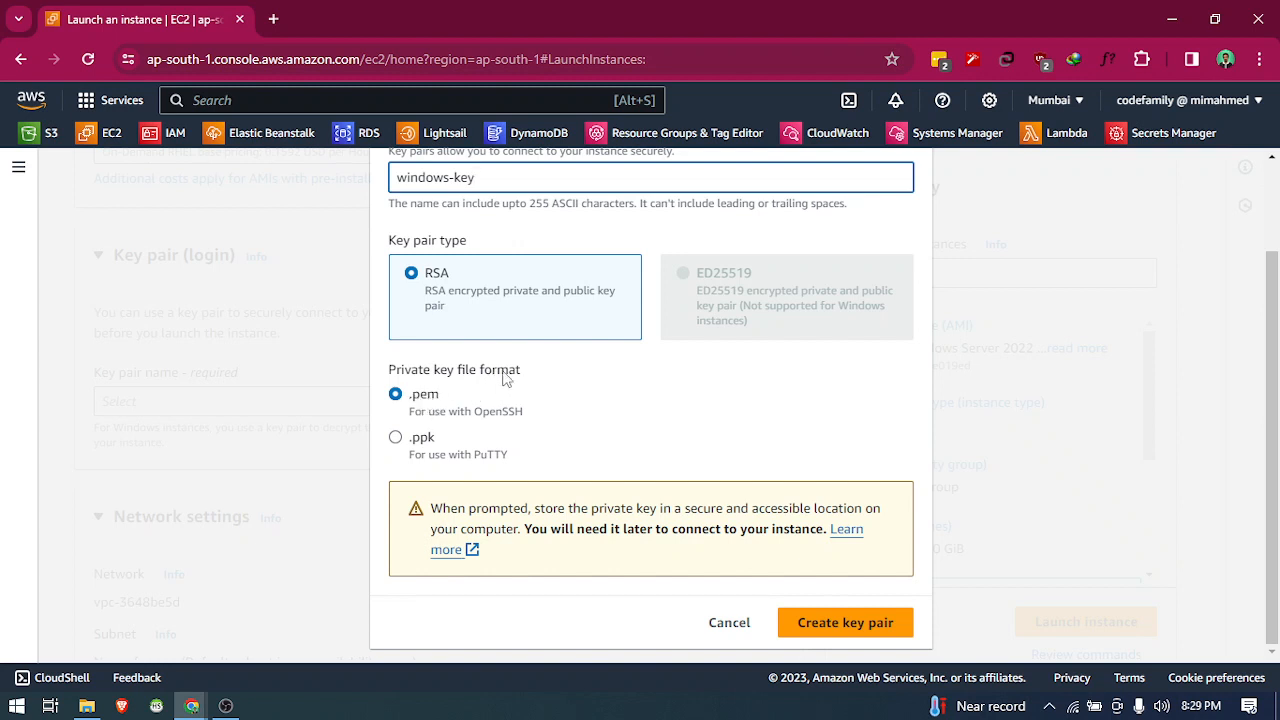
click(820, 622)
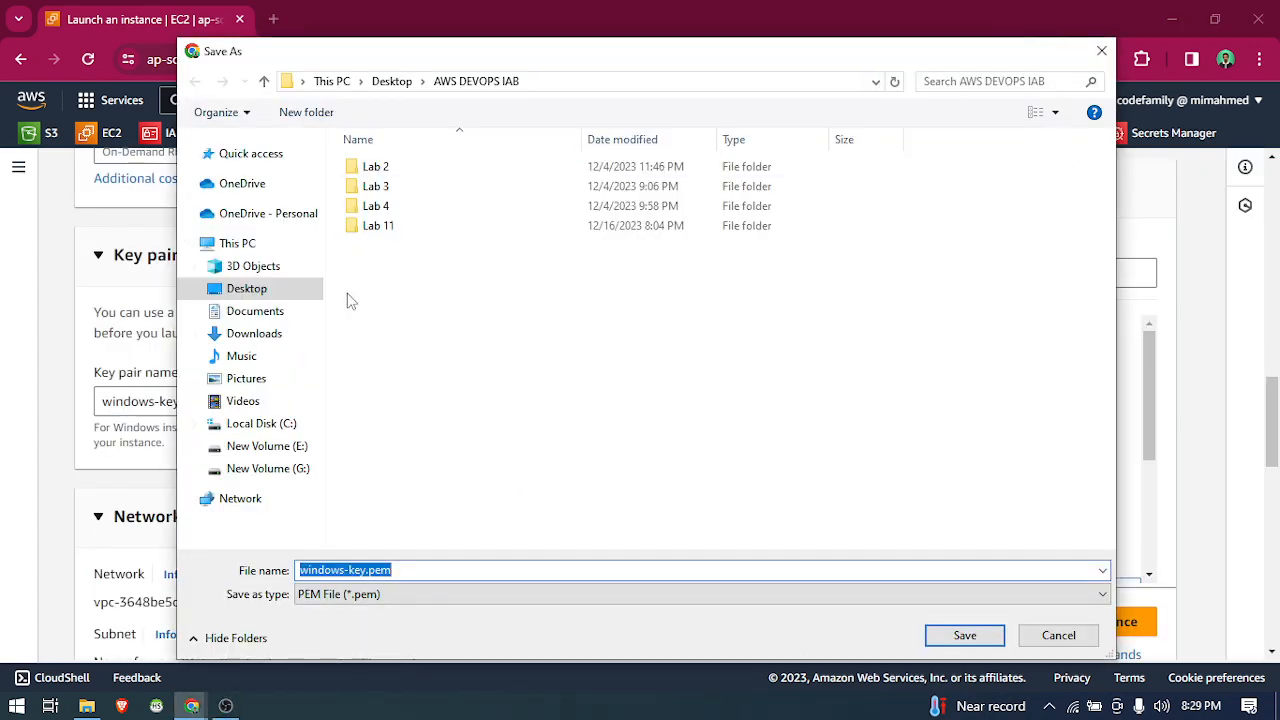
- Save the private key file as windows-key.pem in the AWS DEVOPS lAB folder
click(415, 569)
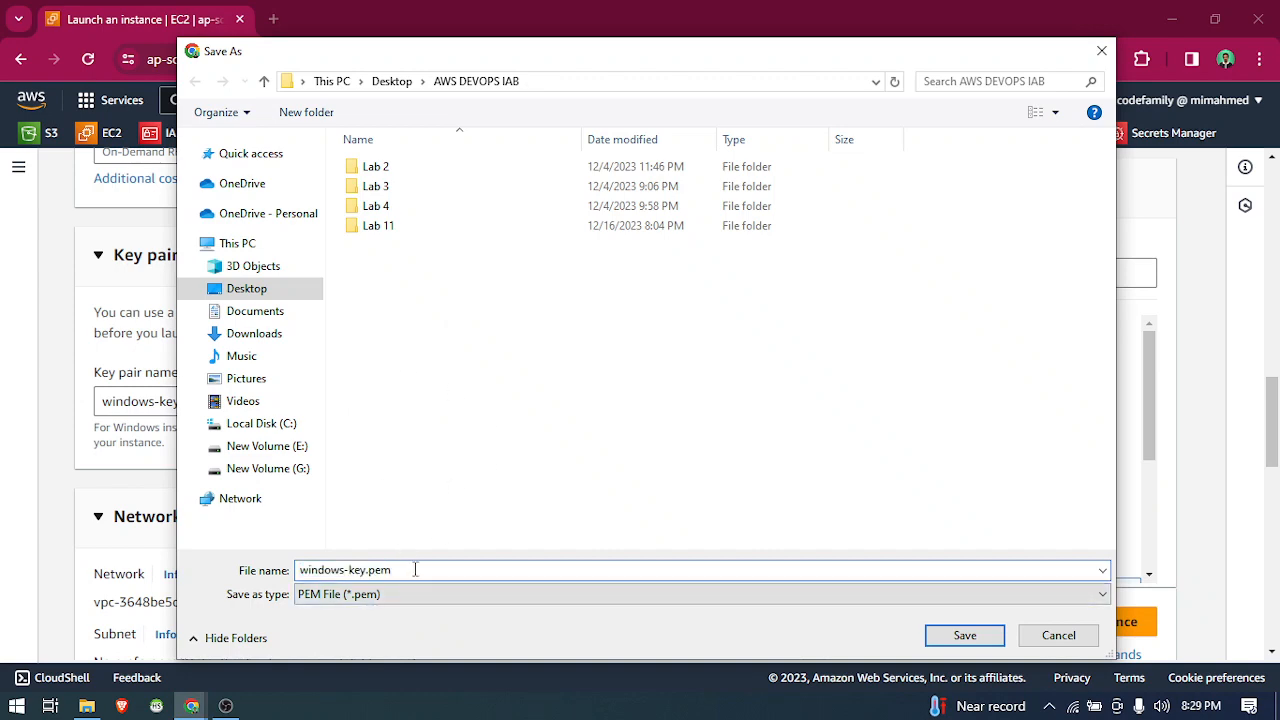
click(951, 640)
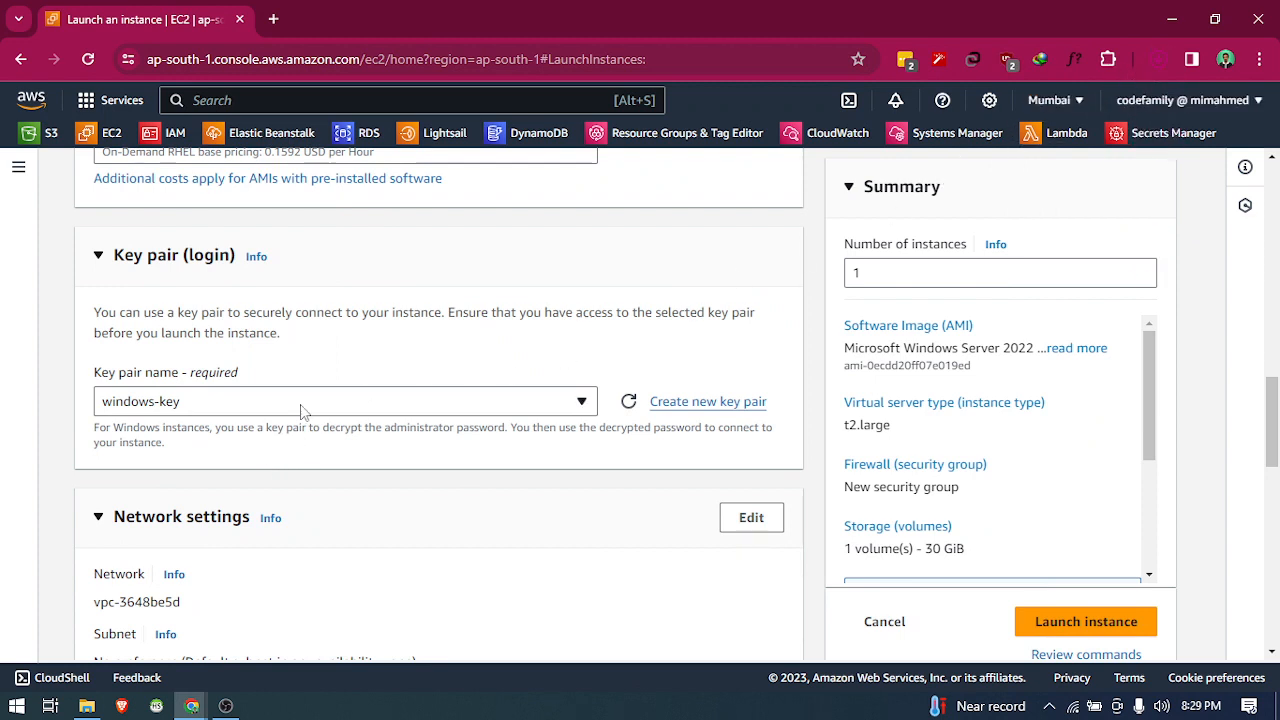
- Edit the network settings, choosing the default VPC and No preference for the subnet
scroll(270, 430, down, 2)
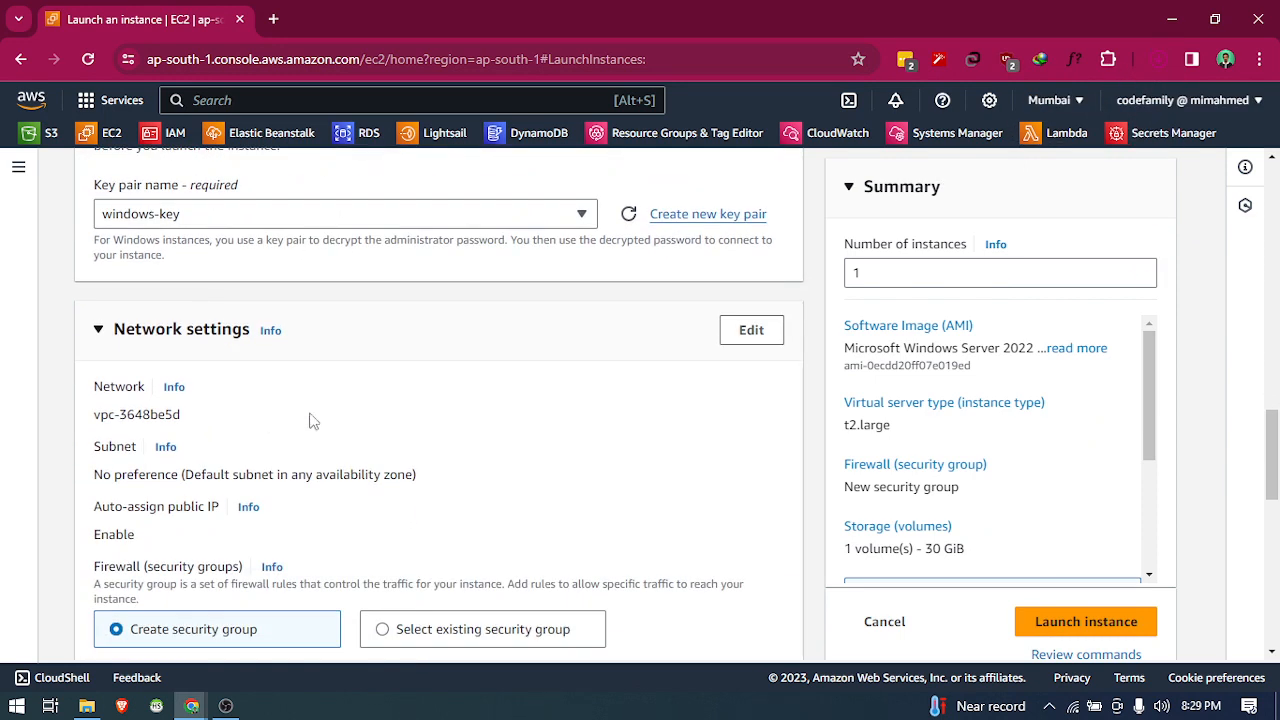
scroll(200, 350, down, 1)
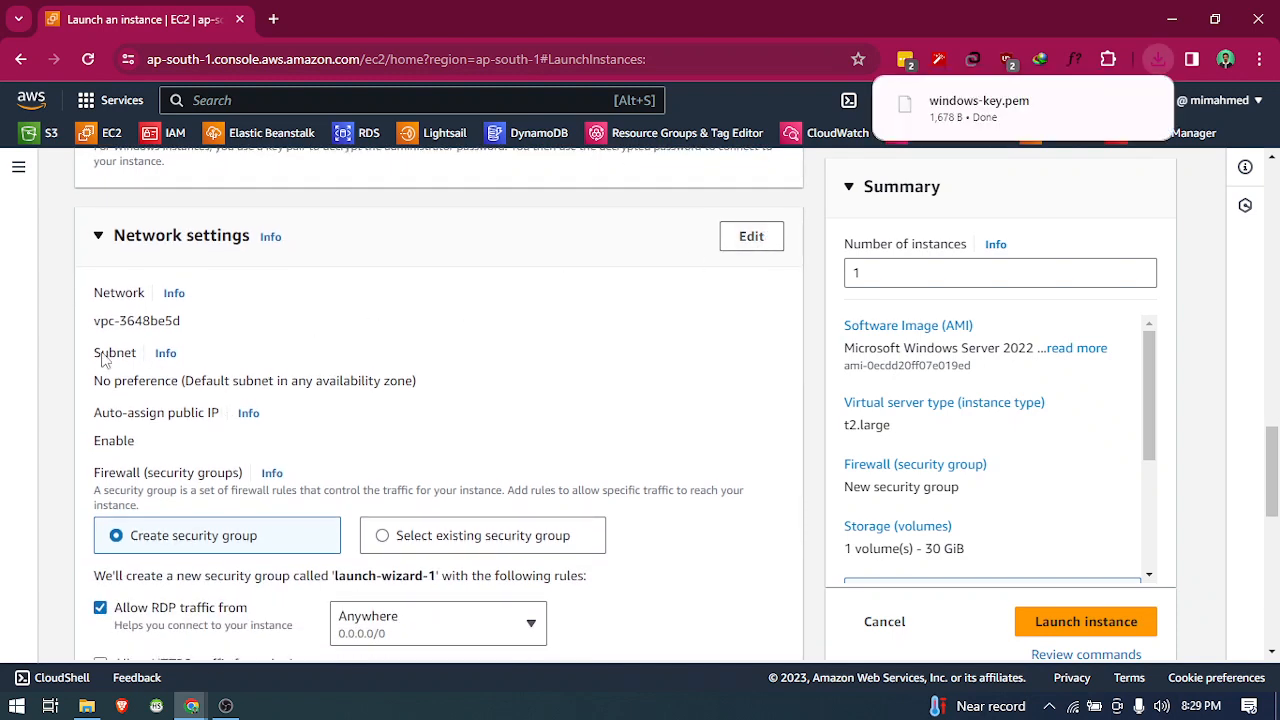
click(751, 238)
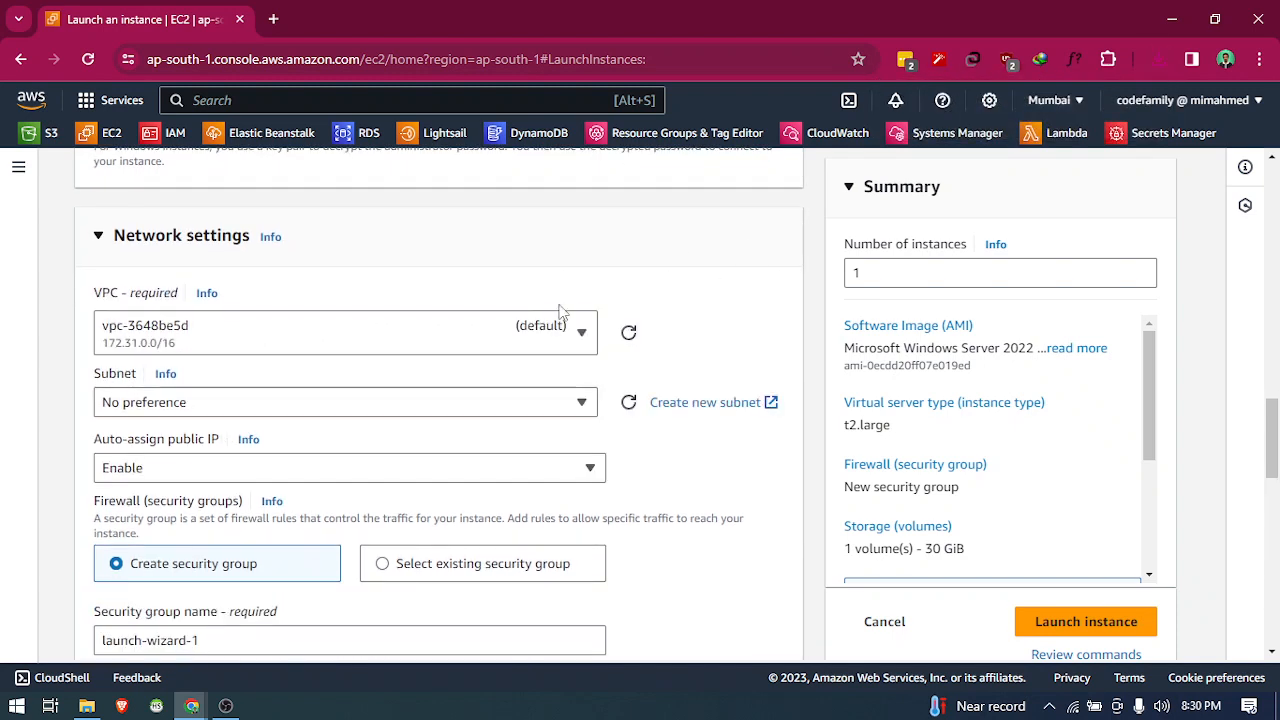
click(211, 345)
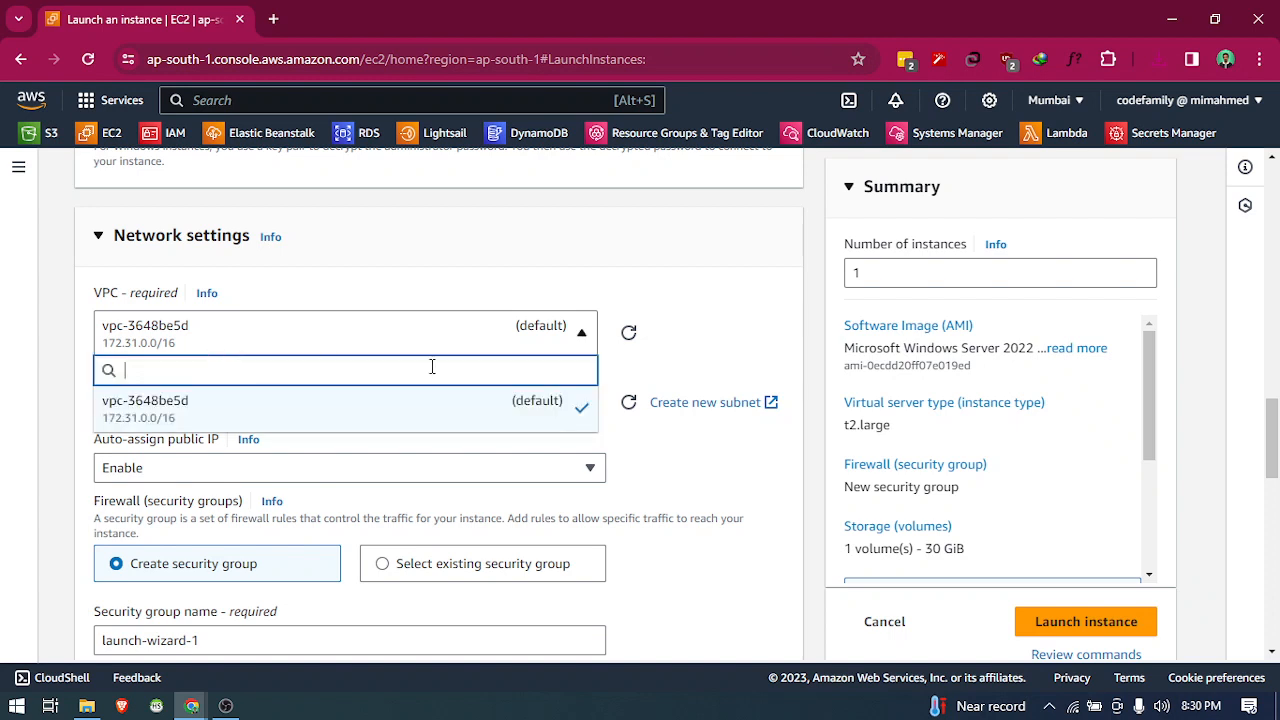
click(530, 410)
click(196, 412)
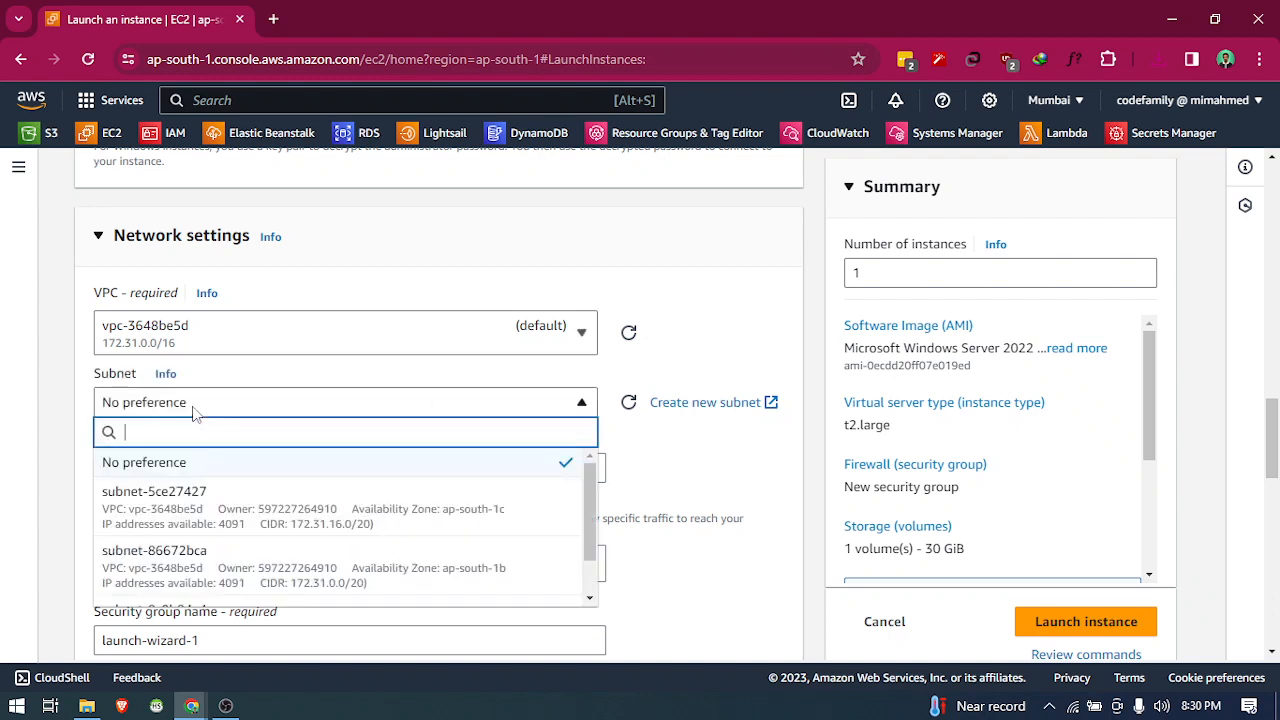
click(145, 465)
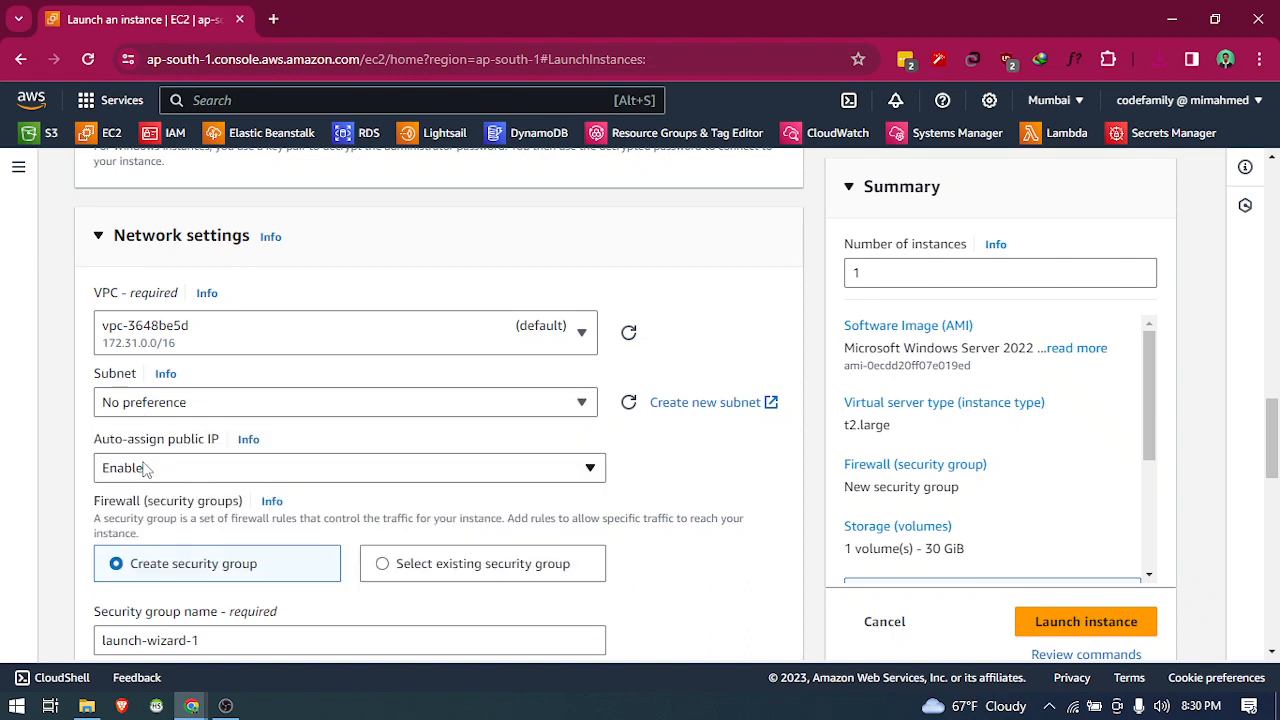
click(191, 414)
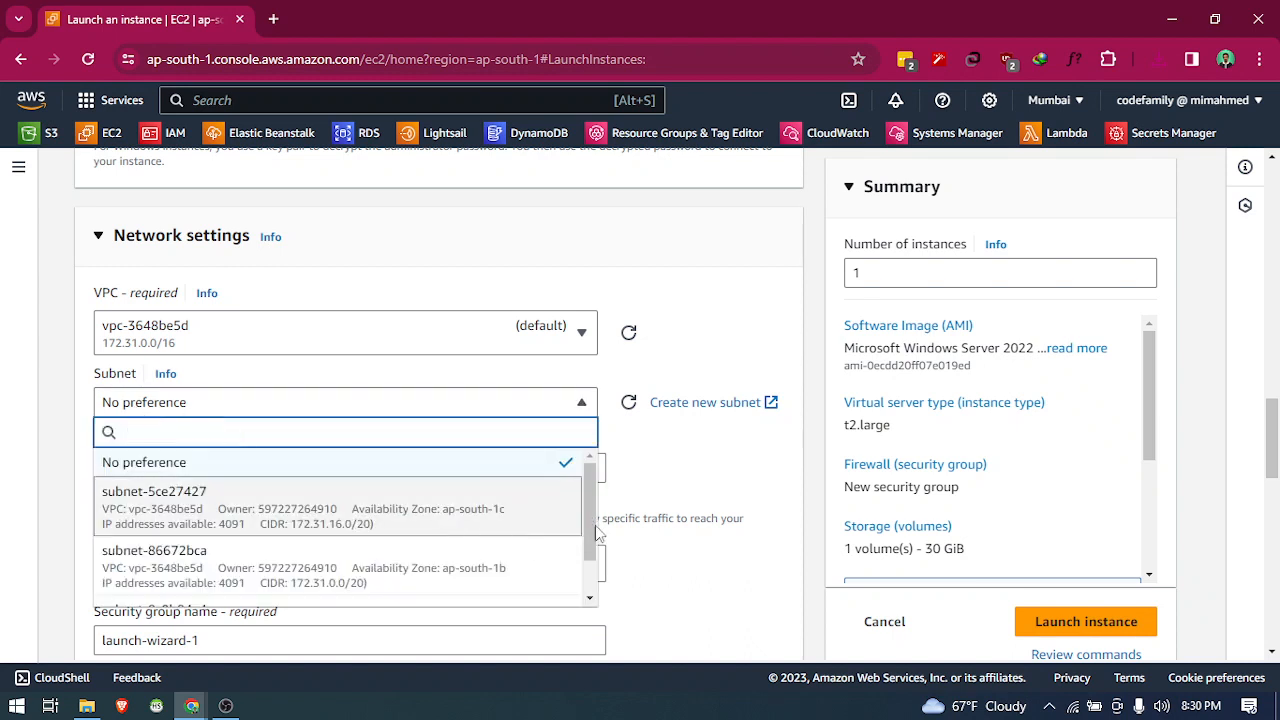
mouse_move(590, 516)
mouse_down()
mouse_move(587, 558)
mouse_move(597, 503)
mouse_up()
click(106, 466)
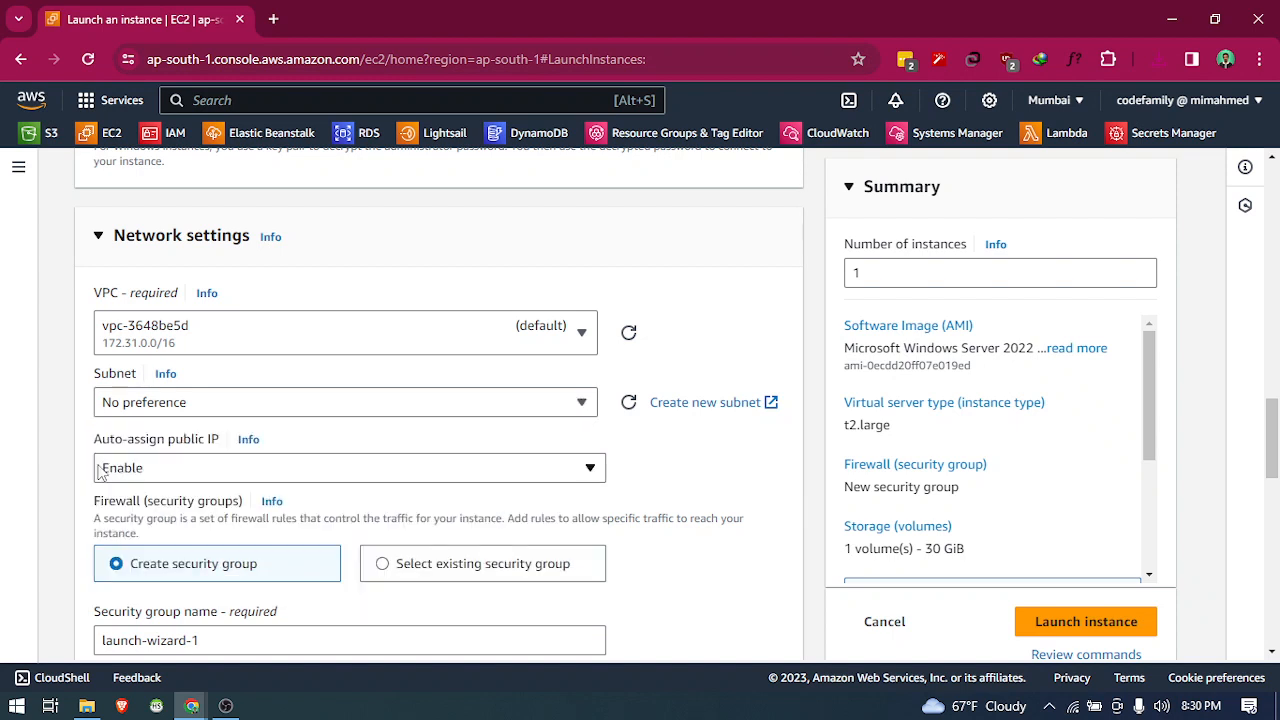
- Set auto-assign public IP to Enable for the instance
scroll(187, 420, down, 1)
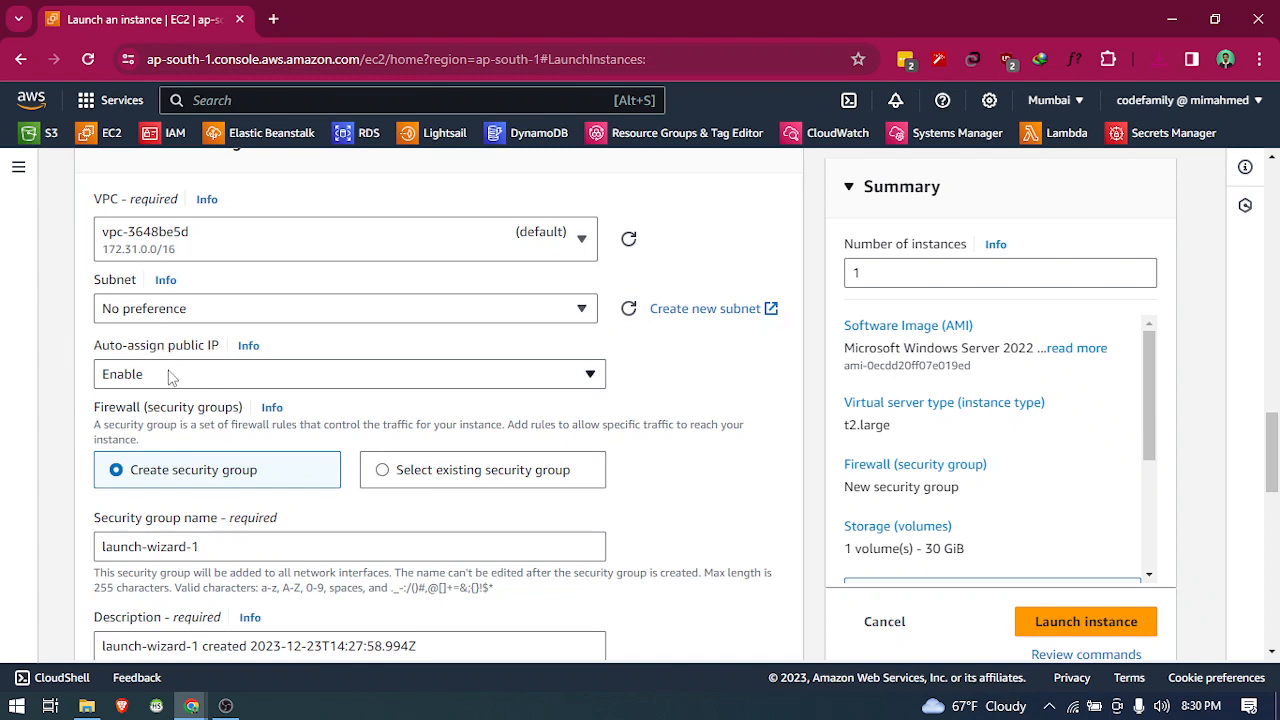
click(120, 380)
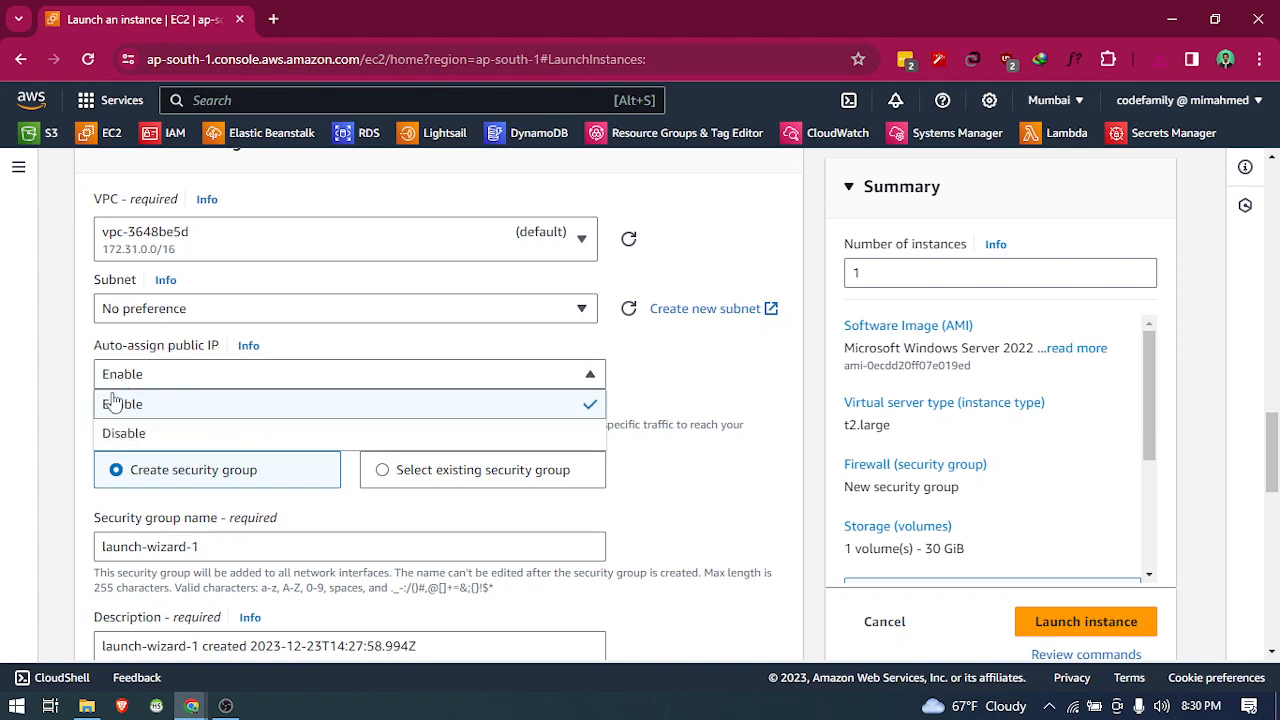
click(137, 403)
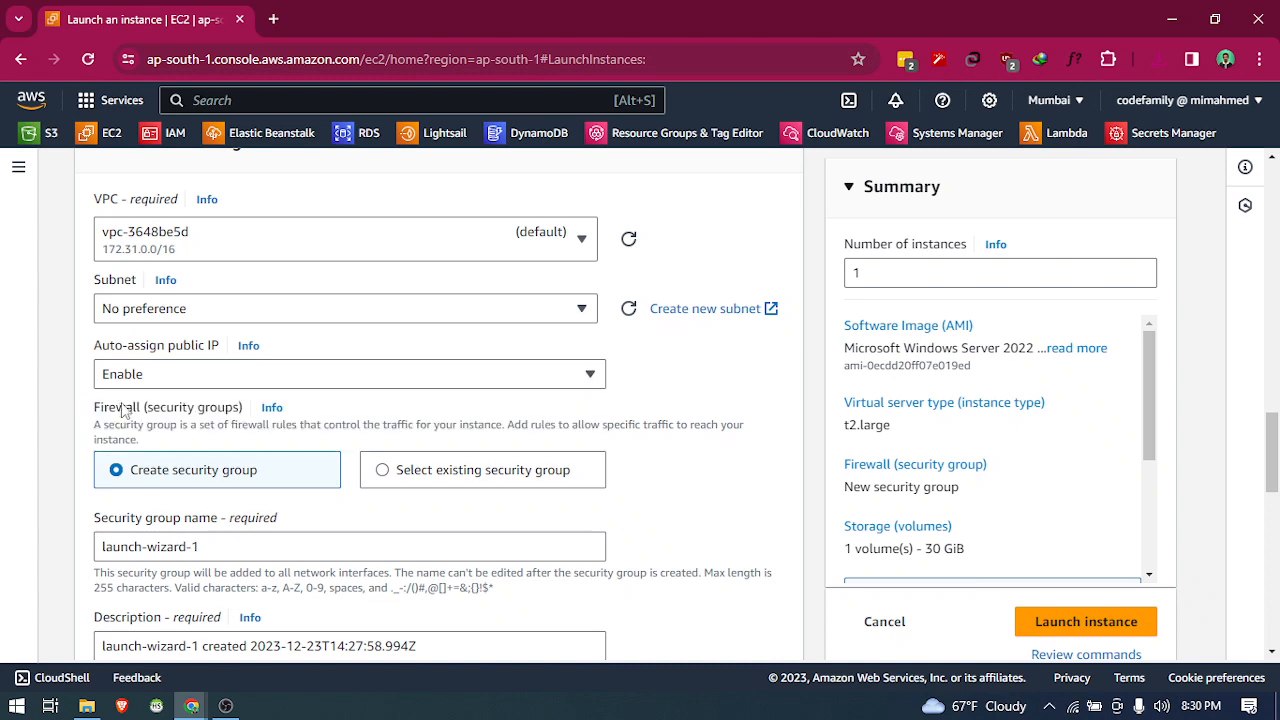
scroll(303, 405, down, 1)
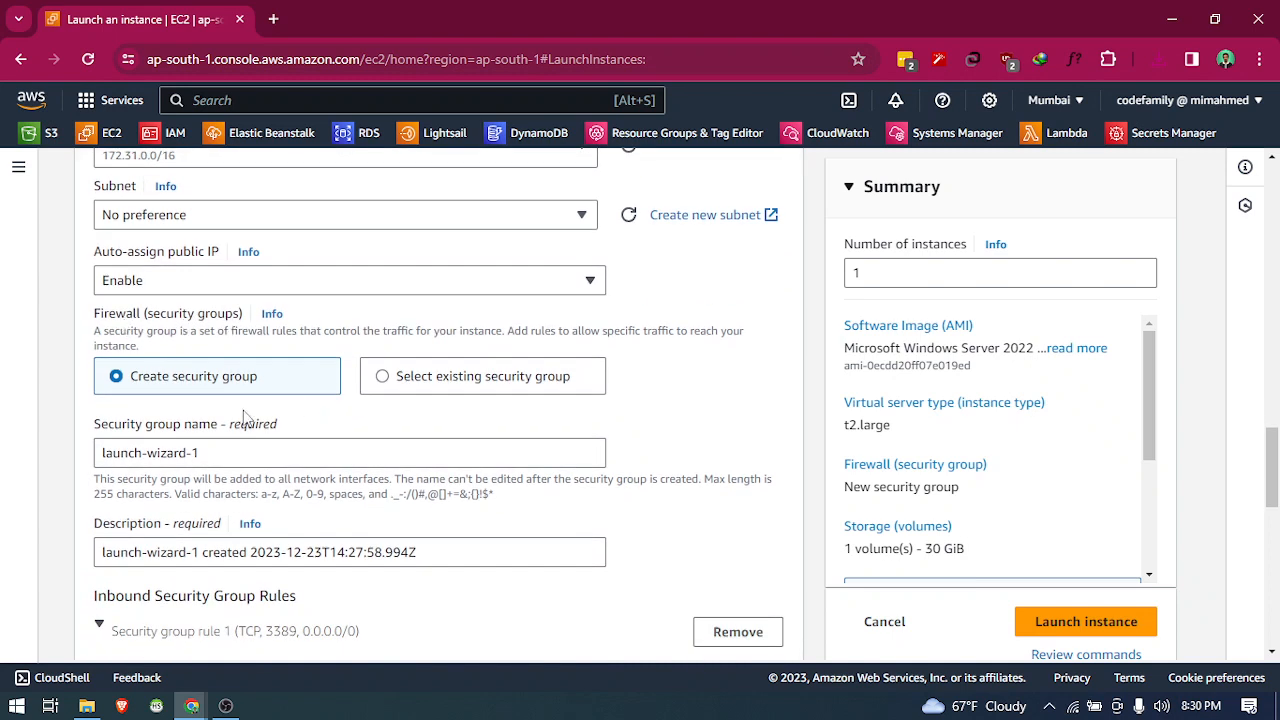
click(446, 388)
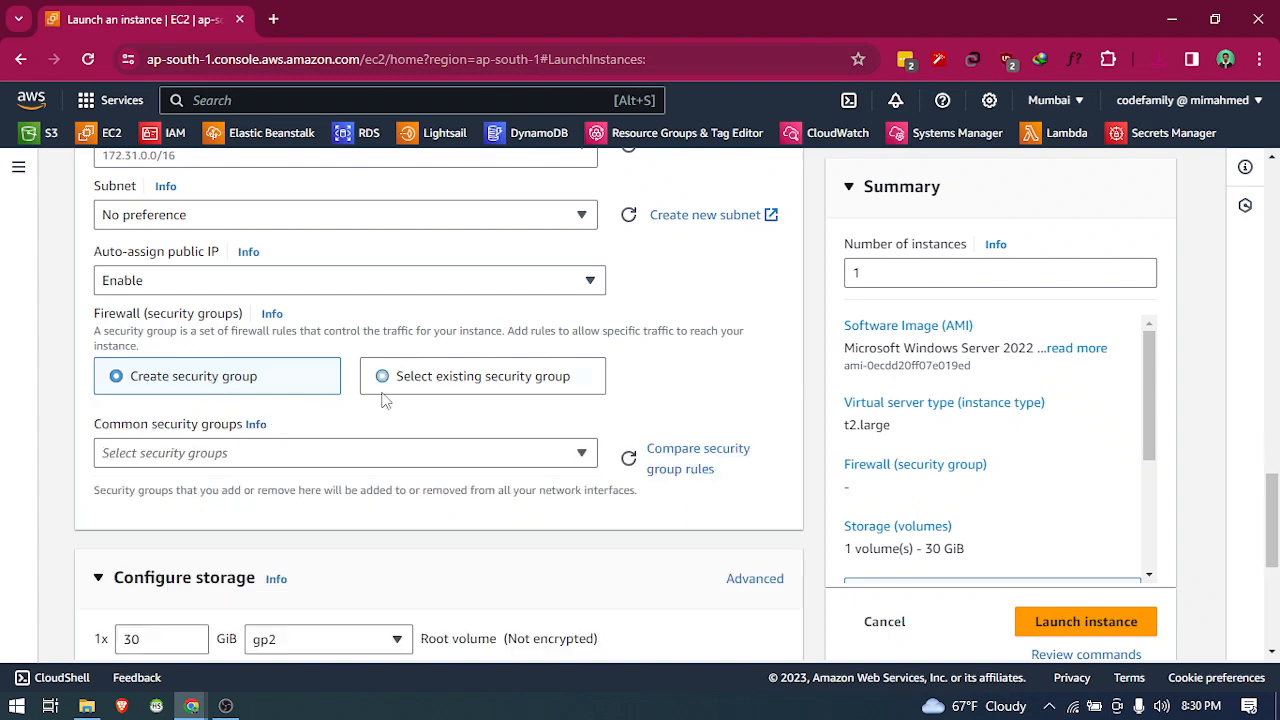
click(220, 455)
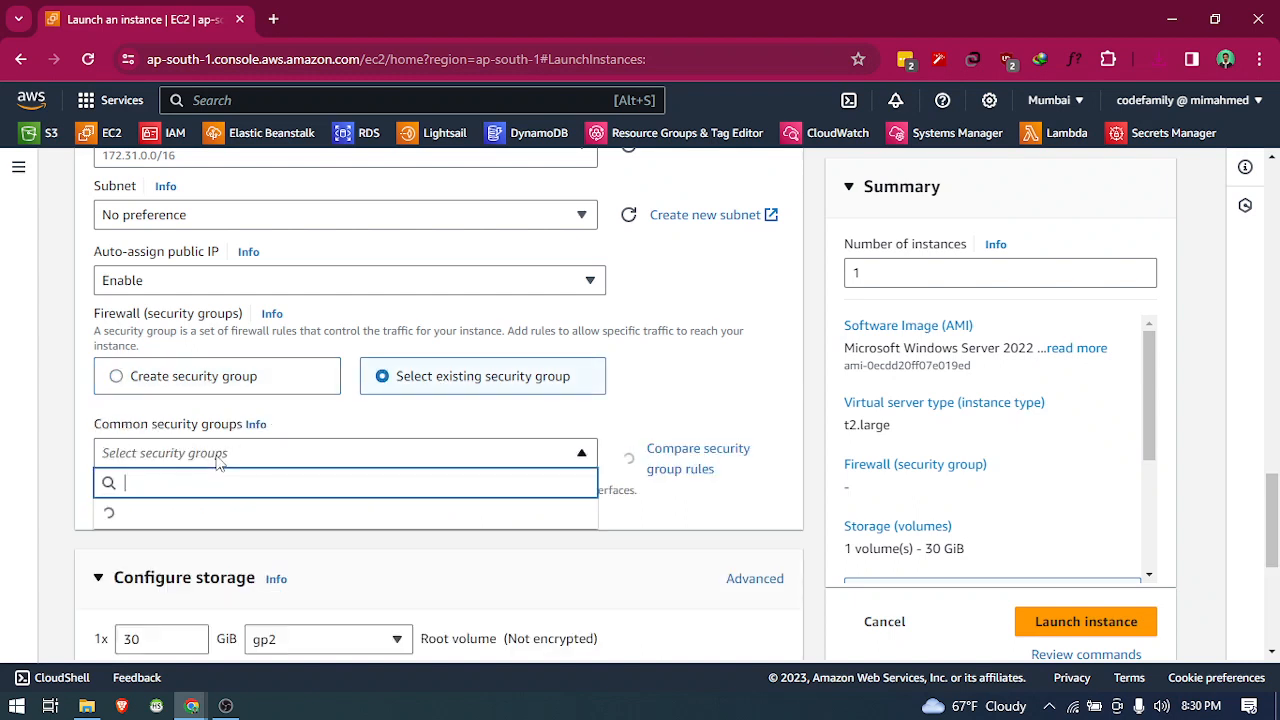
click(238, 388)
click(220, 388)
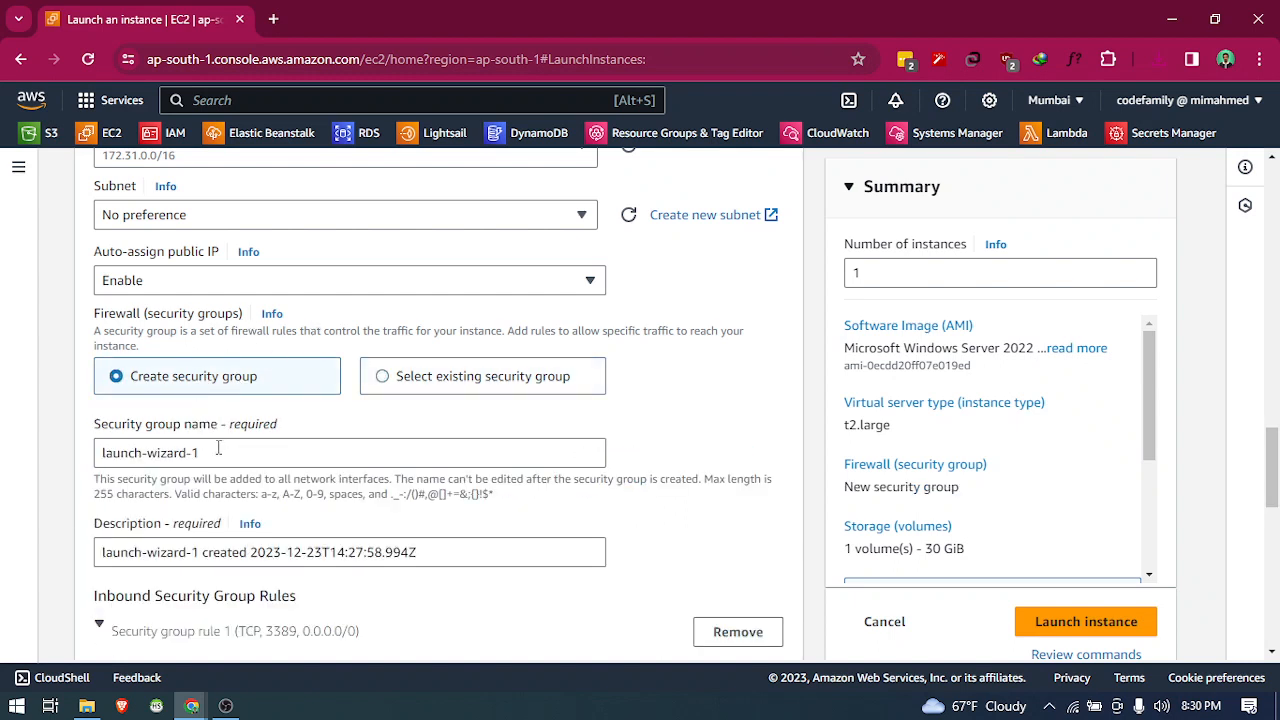
- Name the new security group windows-sg and use the same text as its description
drag(217, 454, 5, 459)
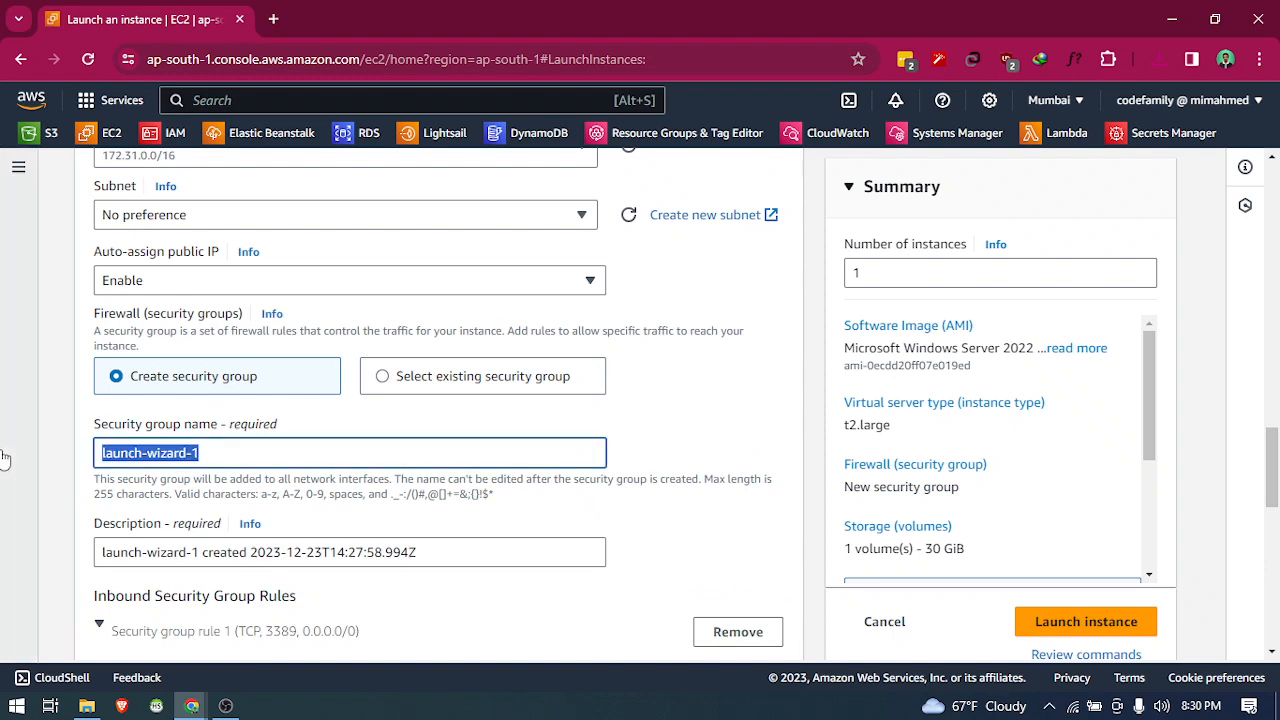
text(windows-sg)
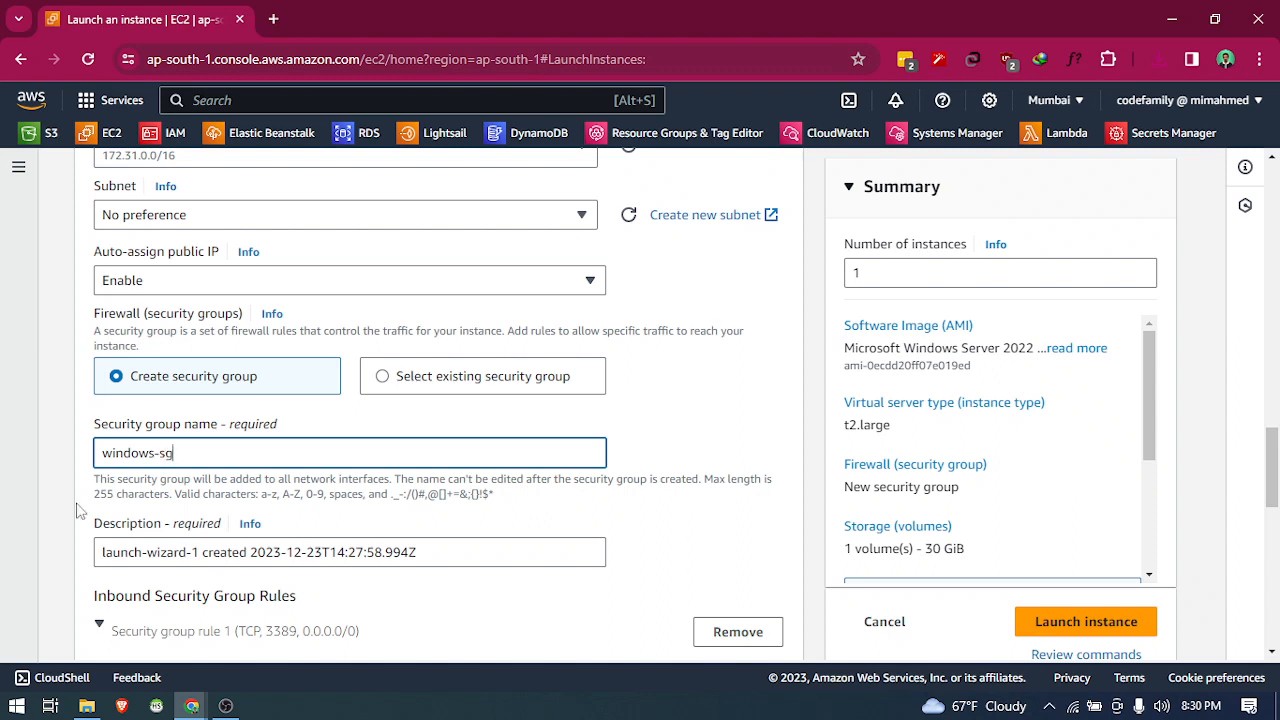
drag(207, 449, 63, 447)
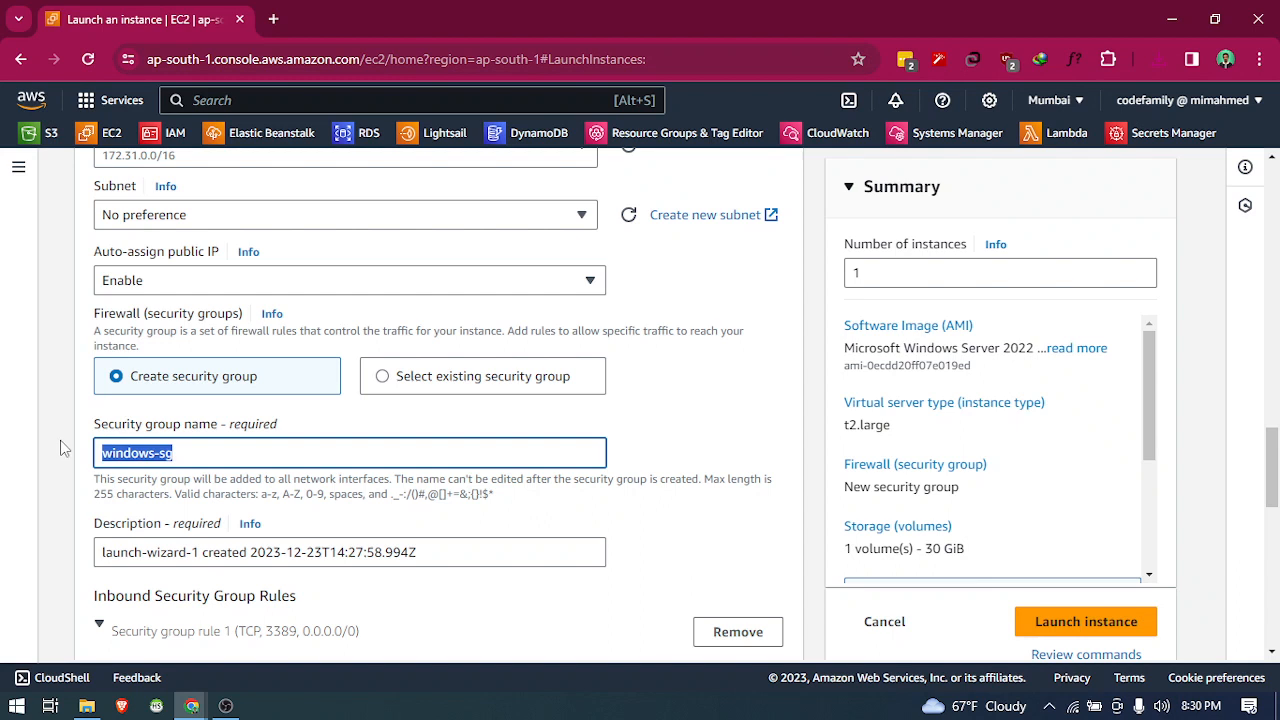
triple_click(317, 552)
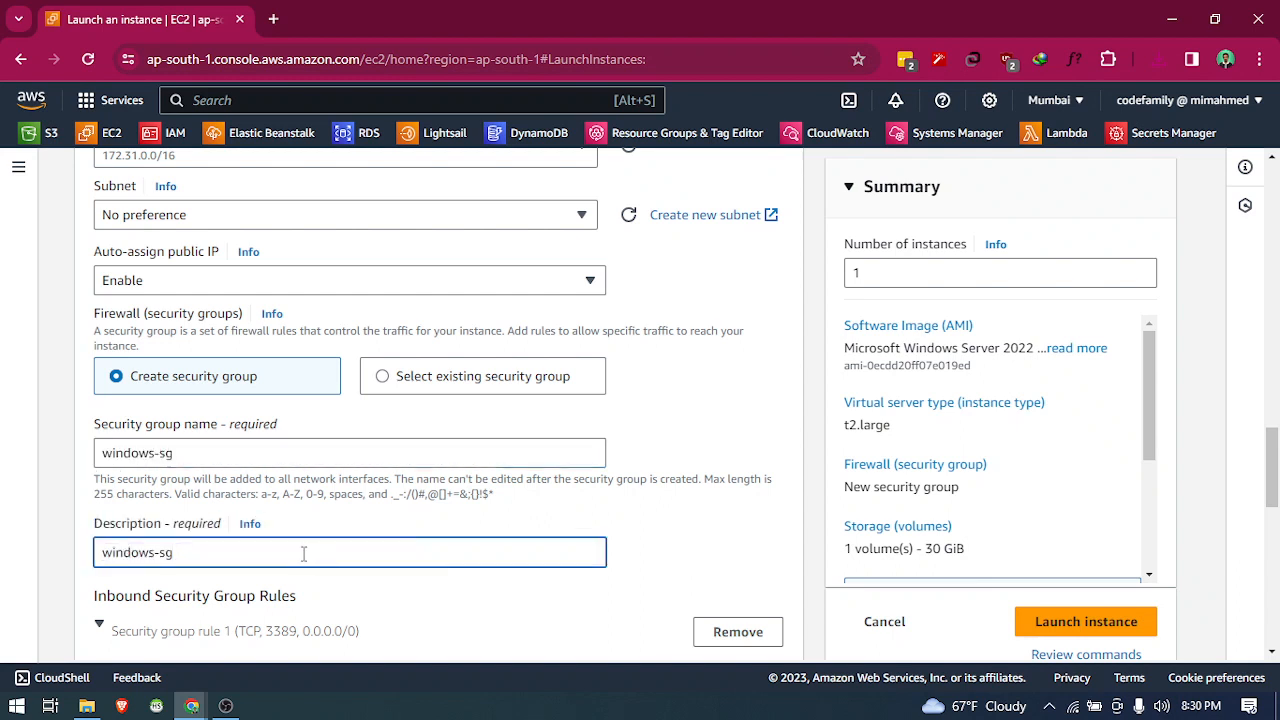
- Configure the first inbound security group rule with type rdp and source type Anywhere
scroll(262, 420, down, 2)
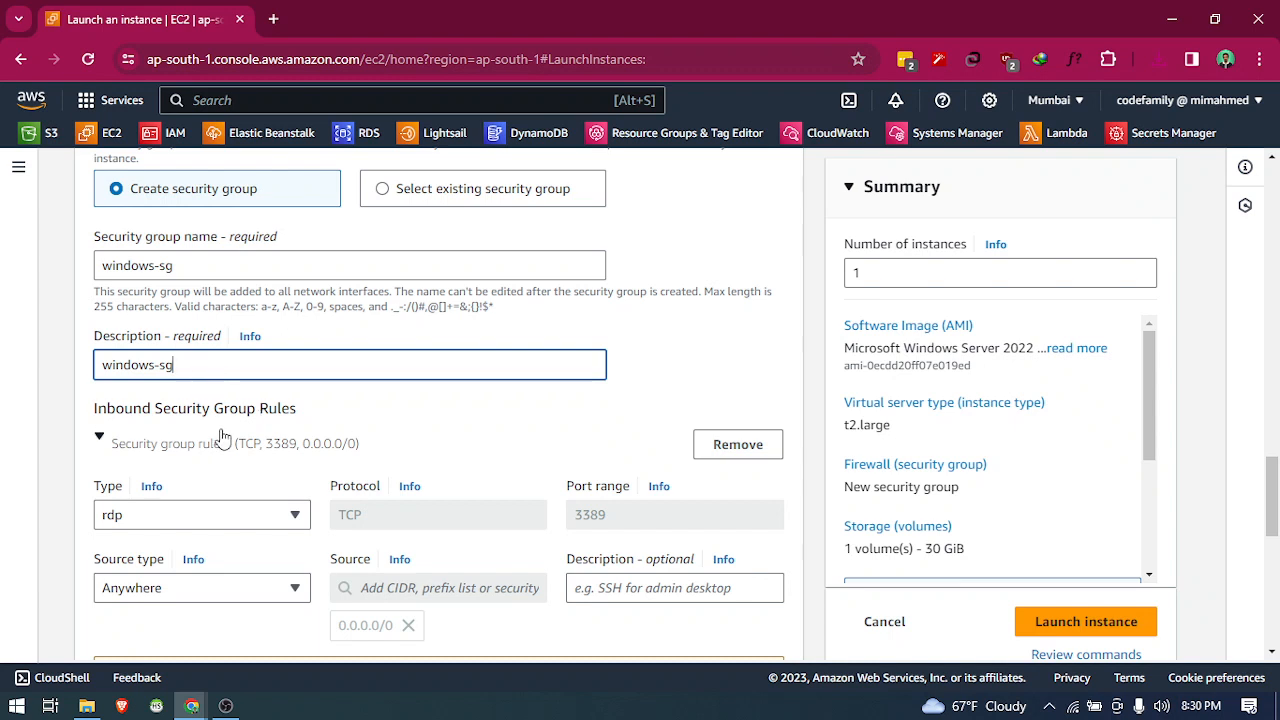
scroll(222, 438, down, 1)
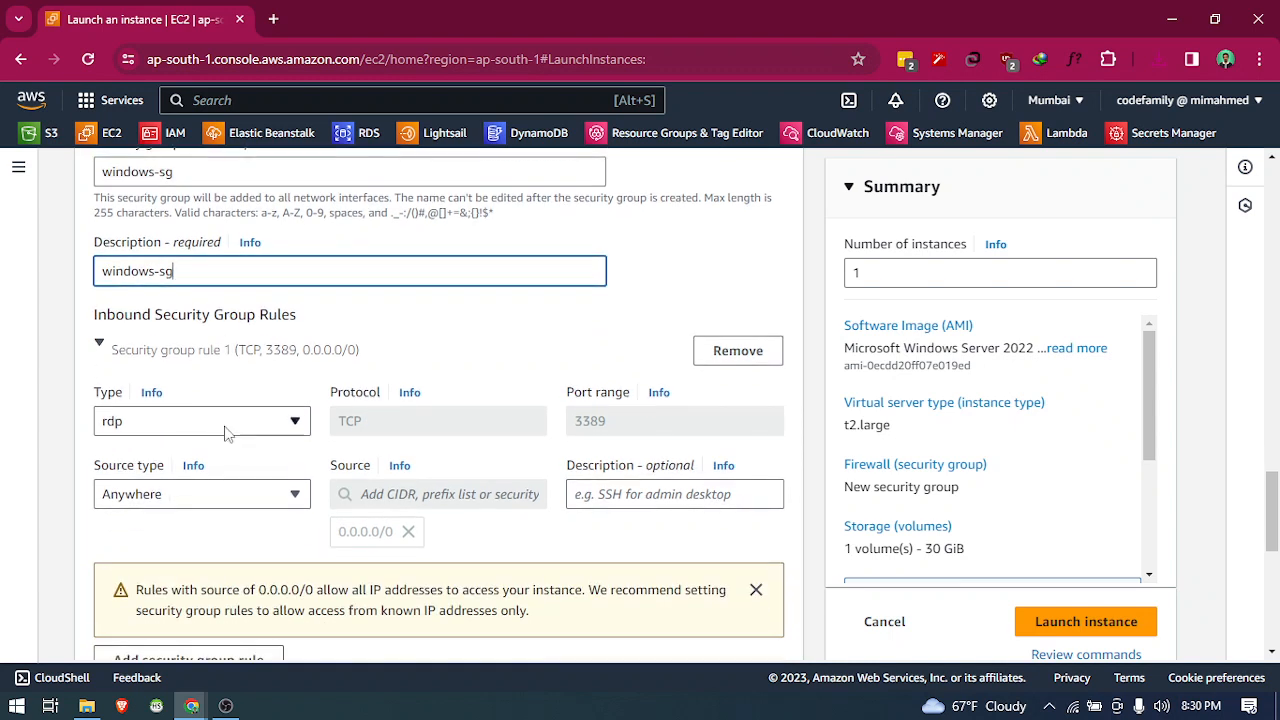
click(153, 430)
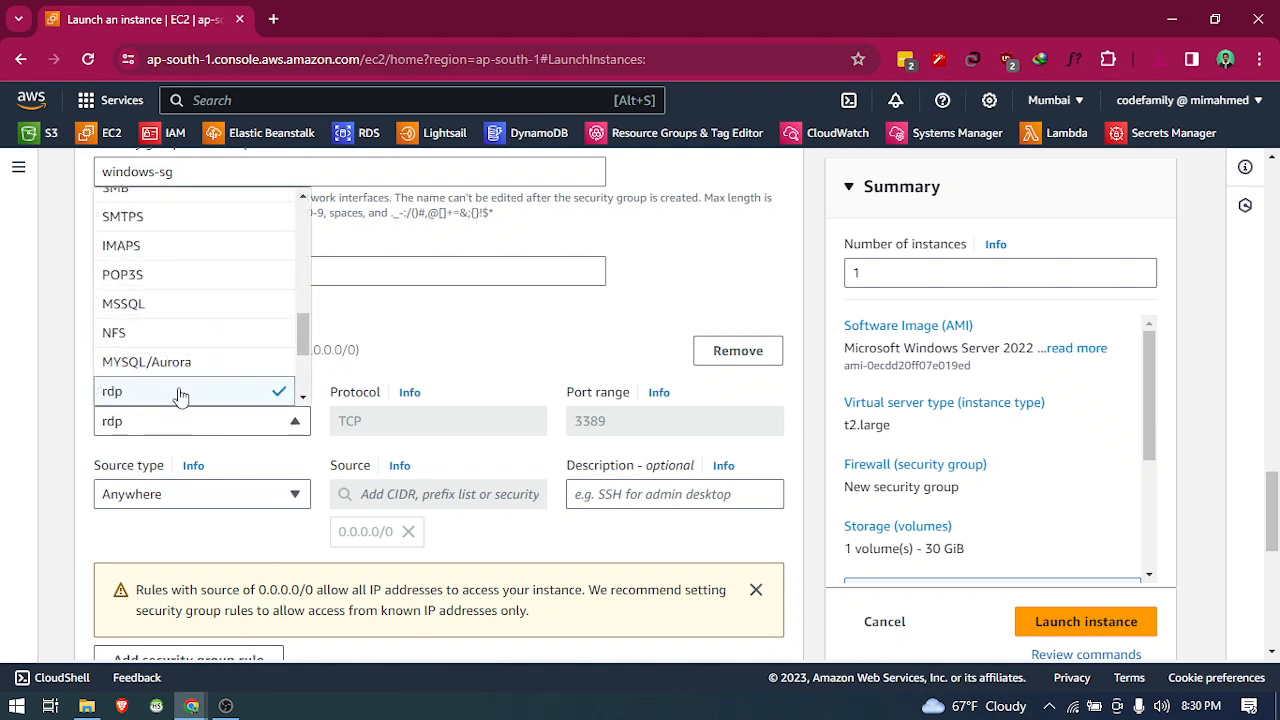
click(180, 396)
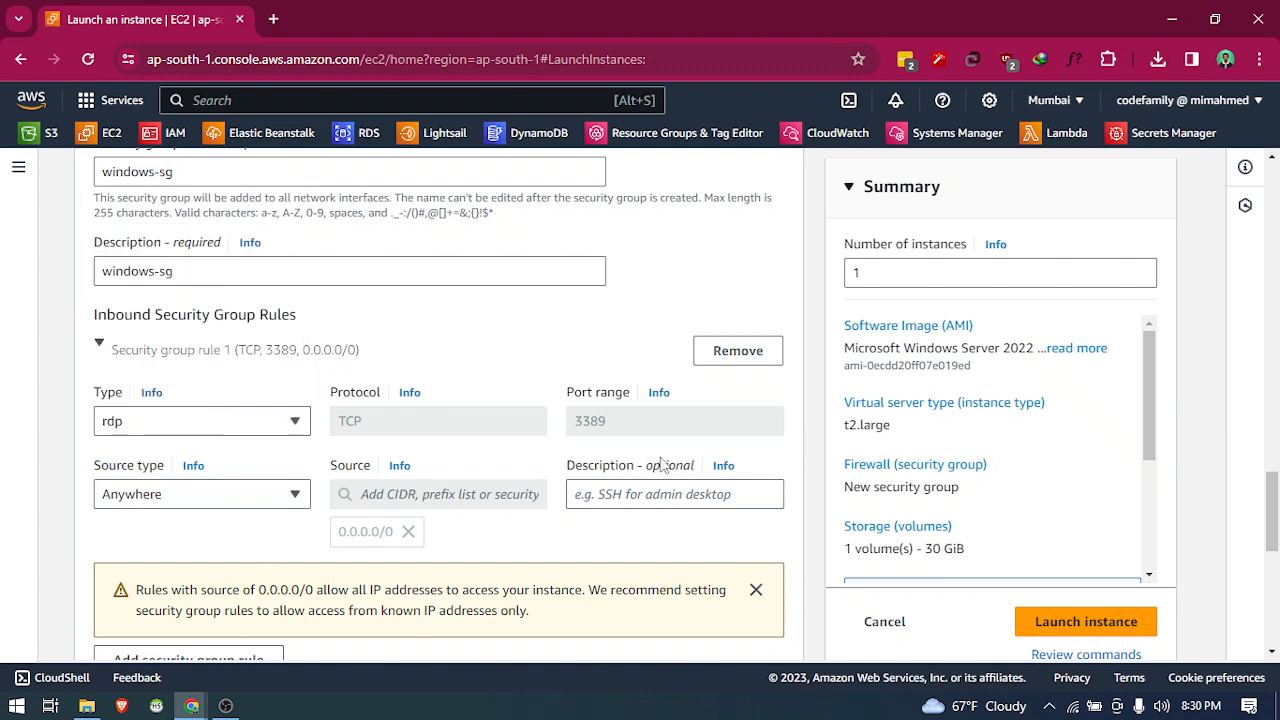
click(184, 497)
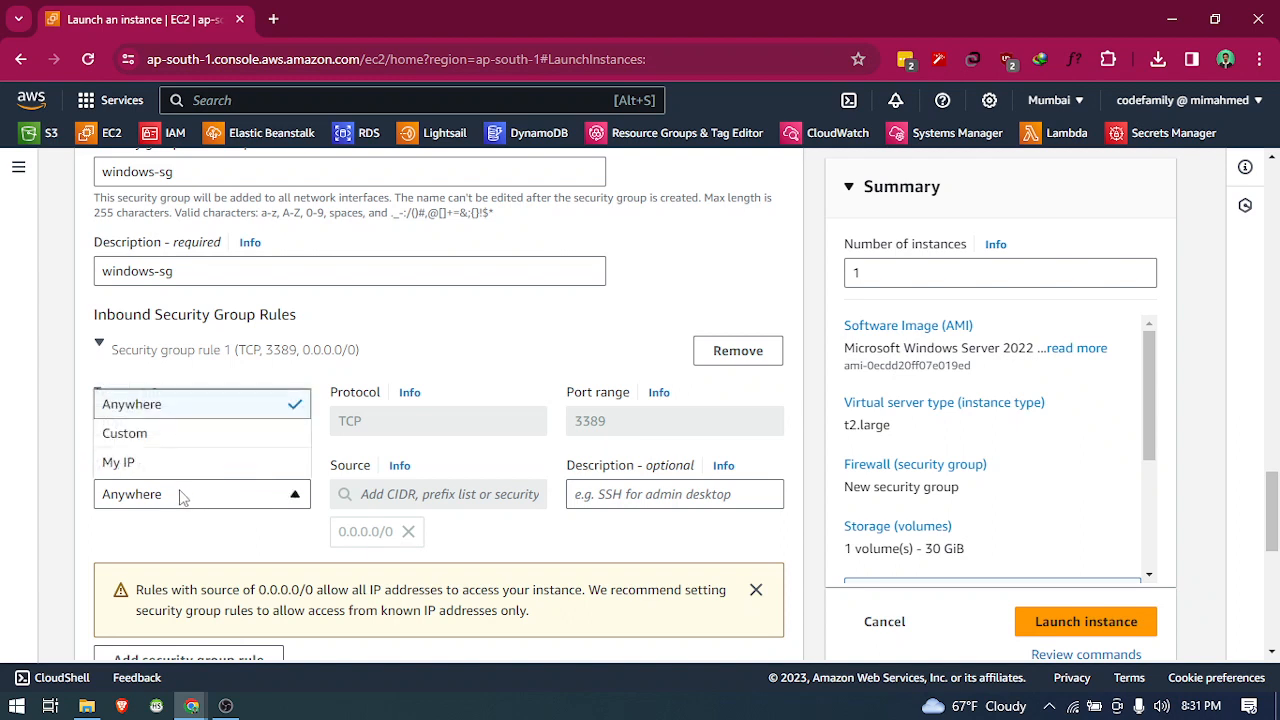
click(168, 416)
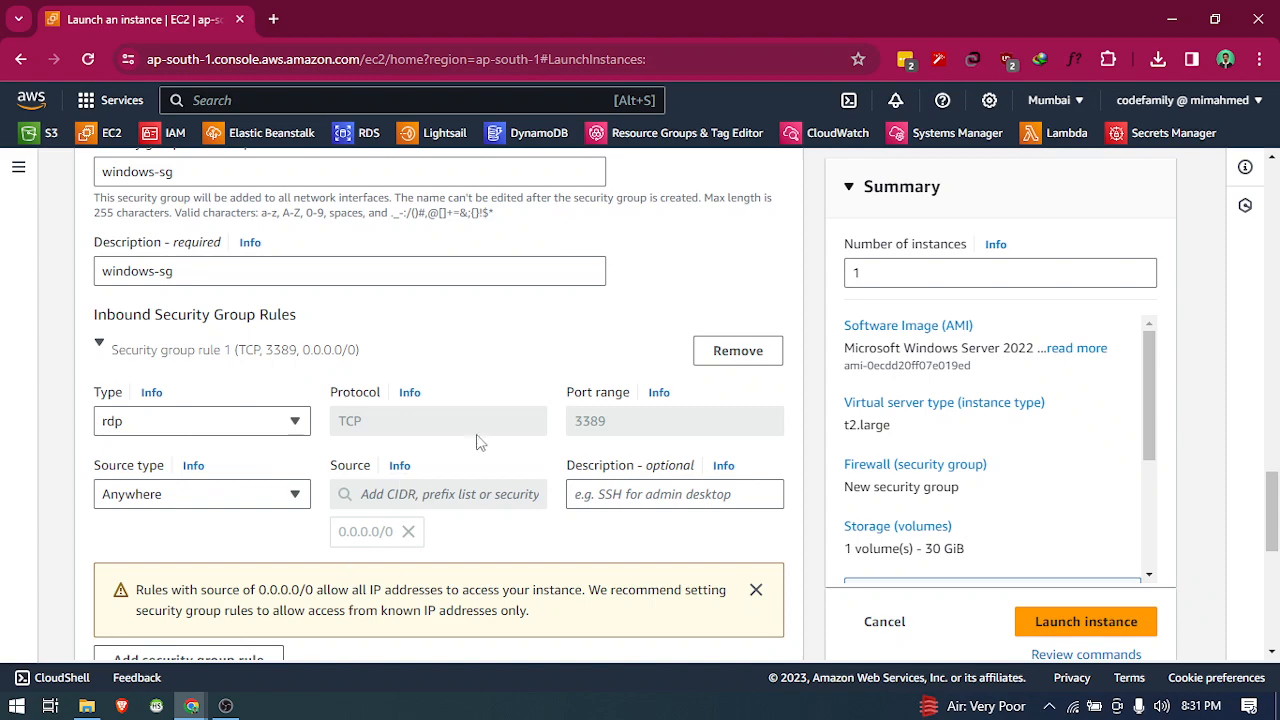
- Configure the root volume as General purpose SSD (gp3) with a size of 60 GiB
scroll(480, 440, down, 4)
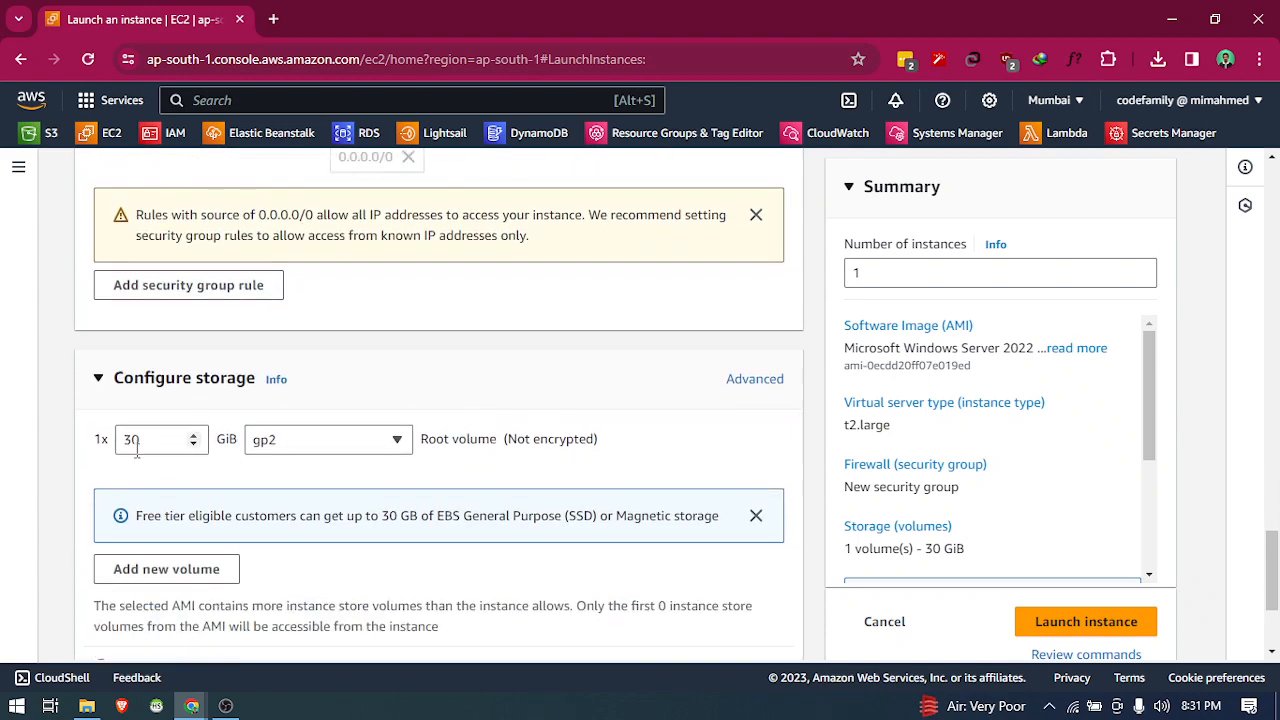
click(389, 449)
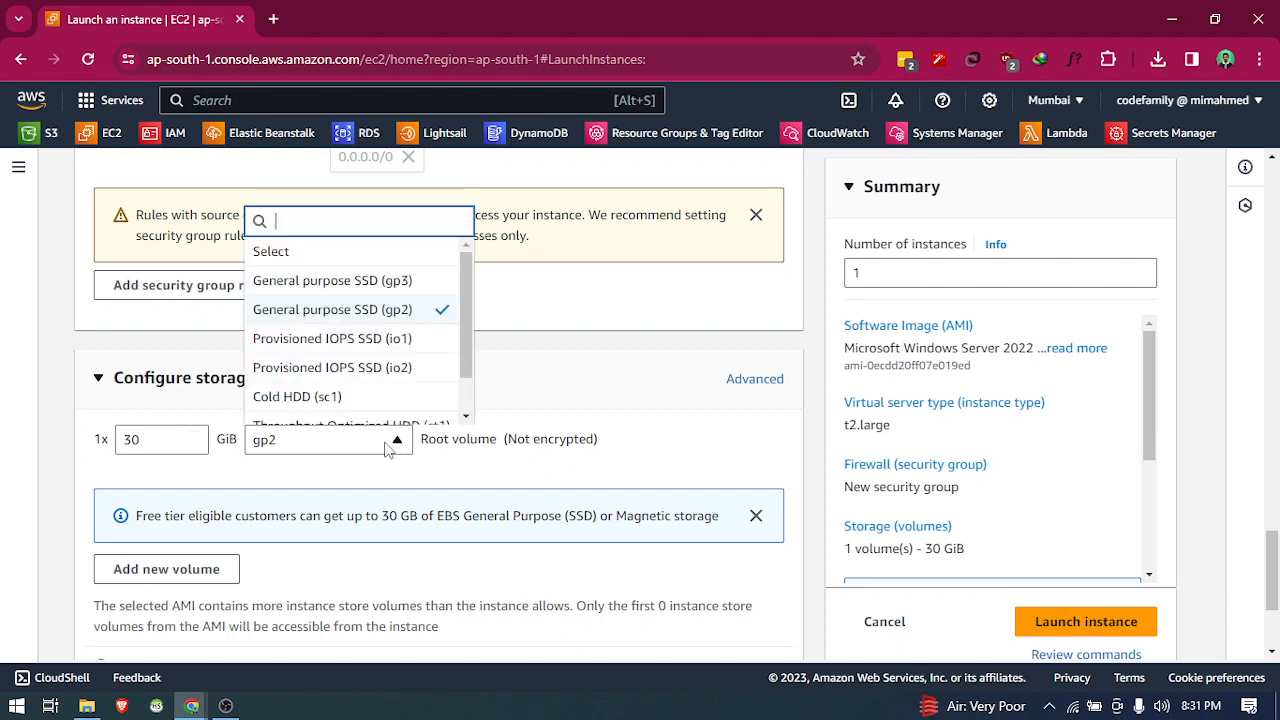
click(400, 292)
click(330, 444)
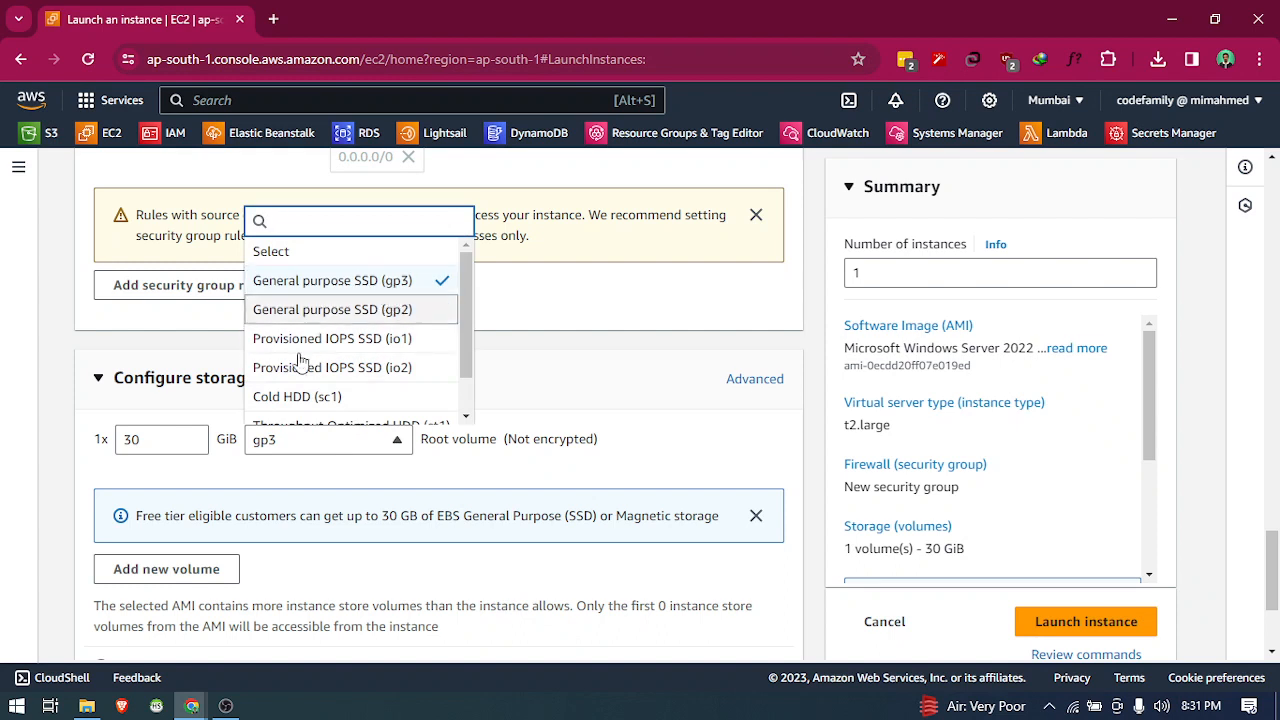
click(234, 482)
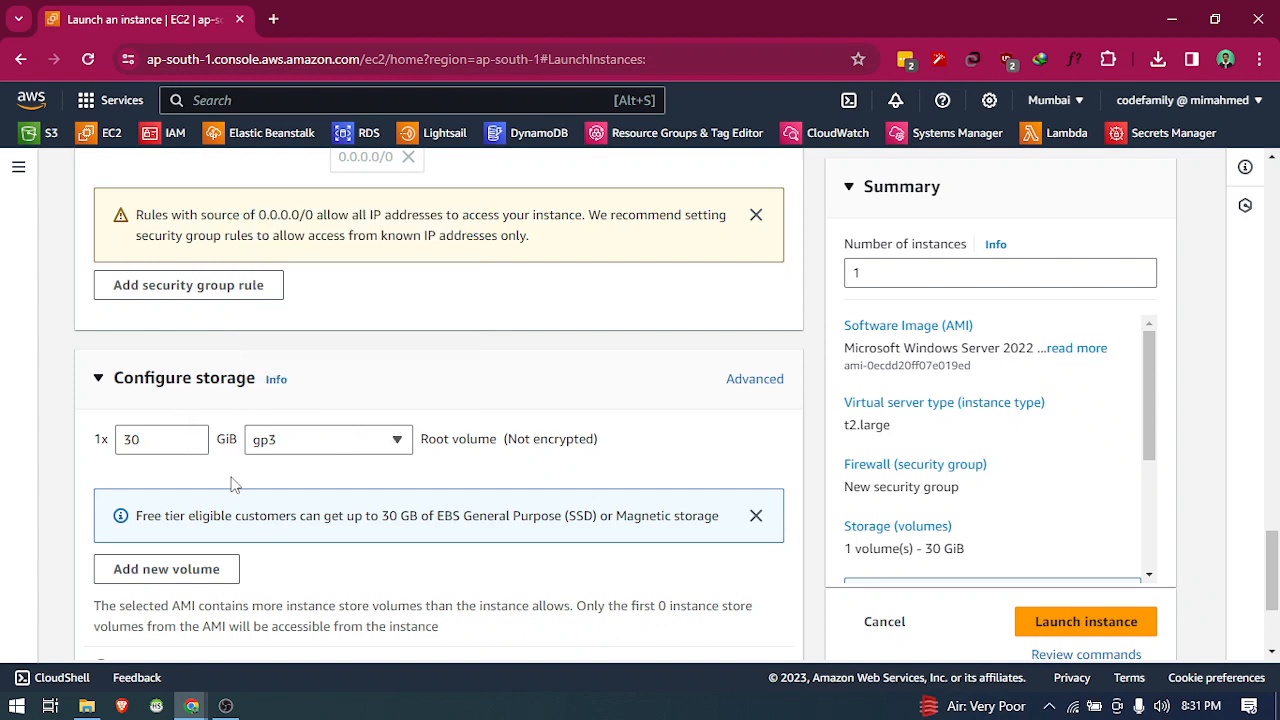
click(149, 439)
drag(149, 439, 122, 439)
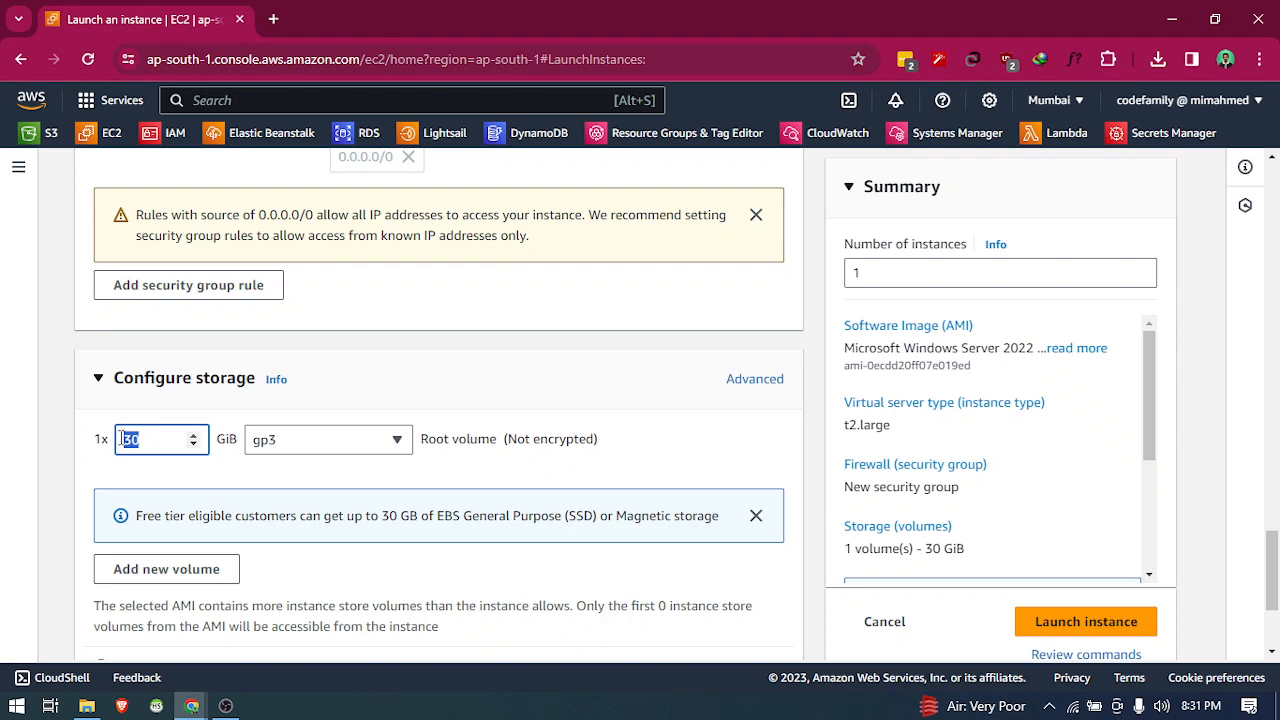
text(60)
click(316, 479)
- Check the configured security rule and storage settings, and expand the instance's advanced details
scroll(316, 479, down, 2)
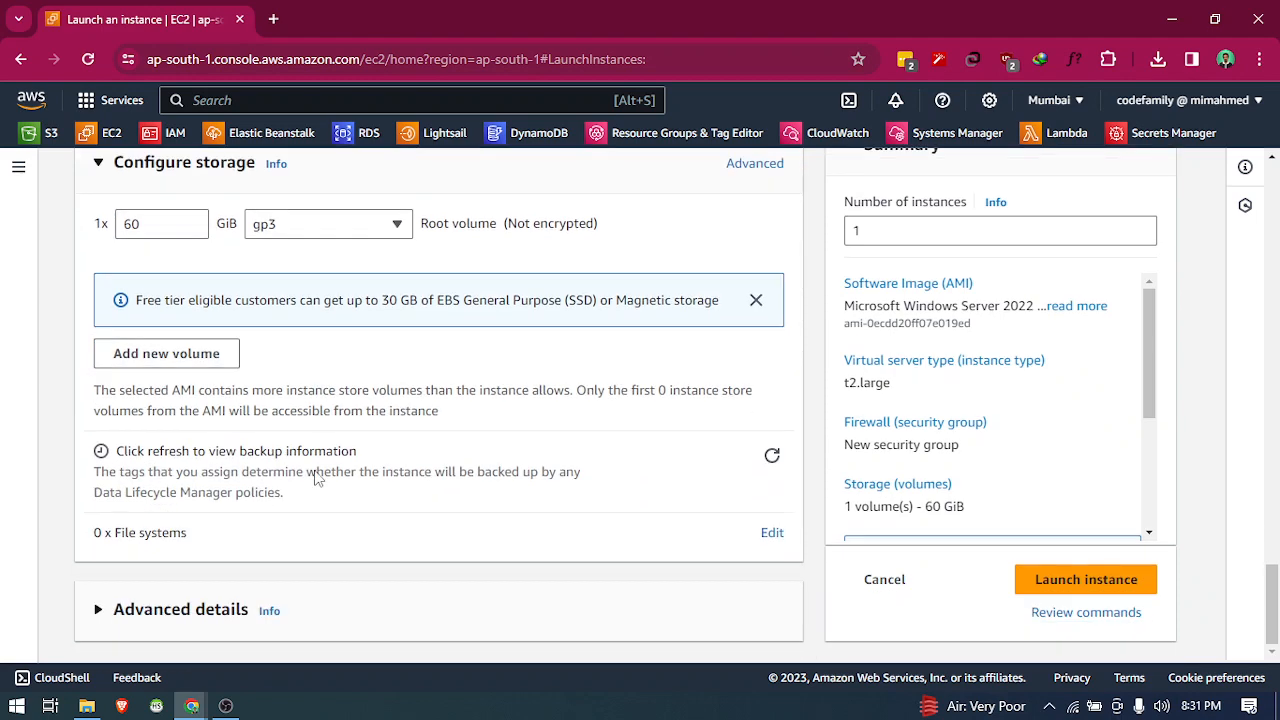
scroll(343, 455, up, 4)
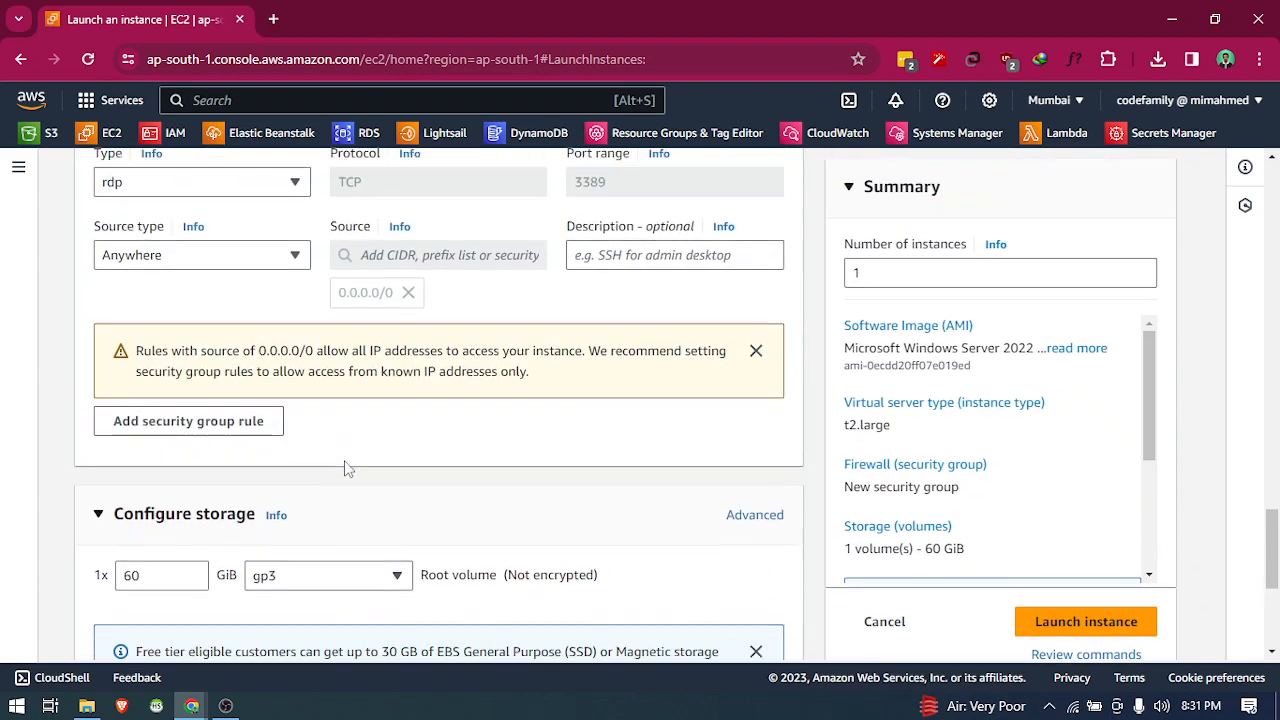
scroll(346, 463, down, 4)
click(220, 608)
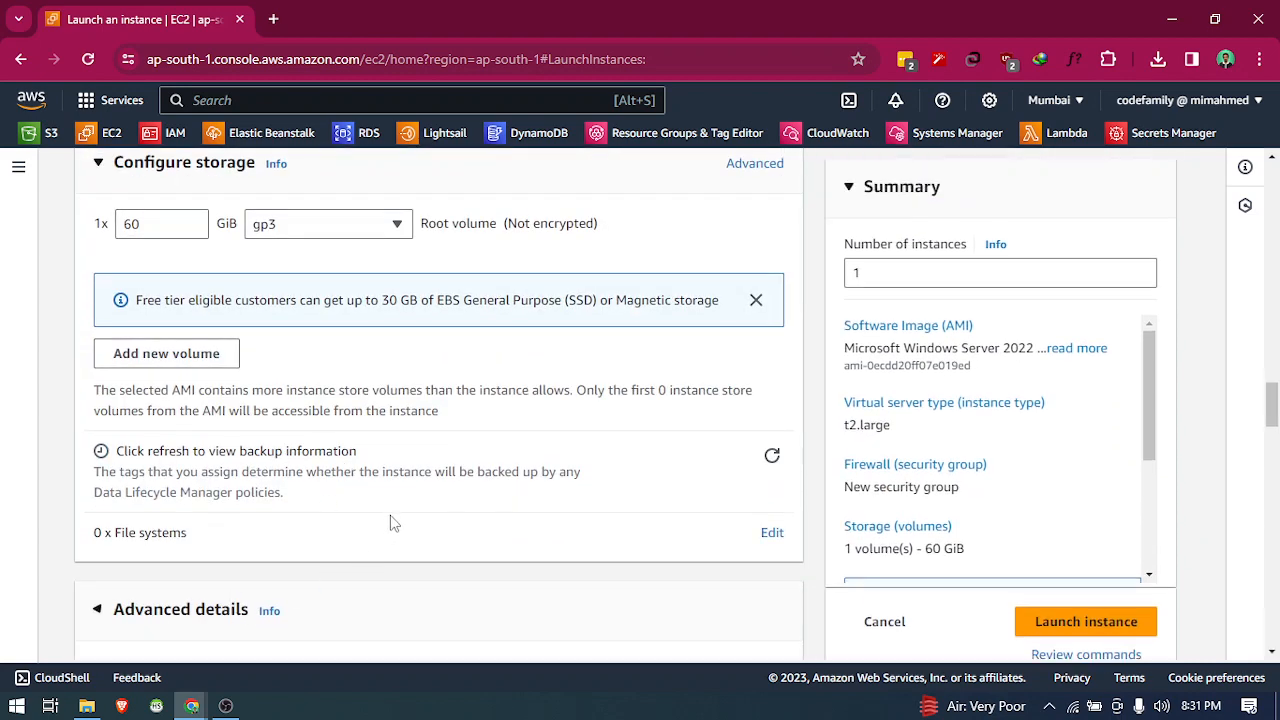
- Review the optional settings under the instance's advanced details, leave them at their defaults, and collapse the section
scroll(391, 520, down, 5)
scroll(393, 522, down, 8)
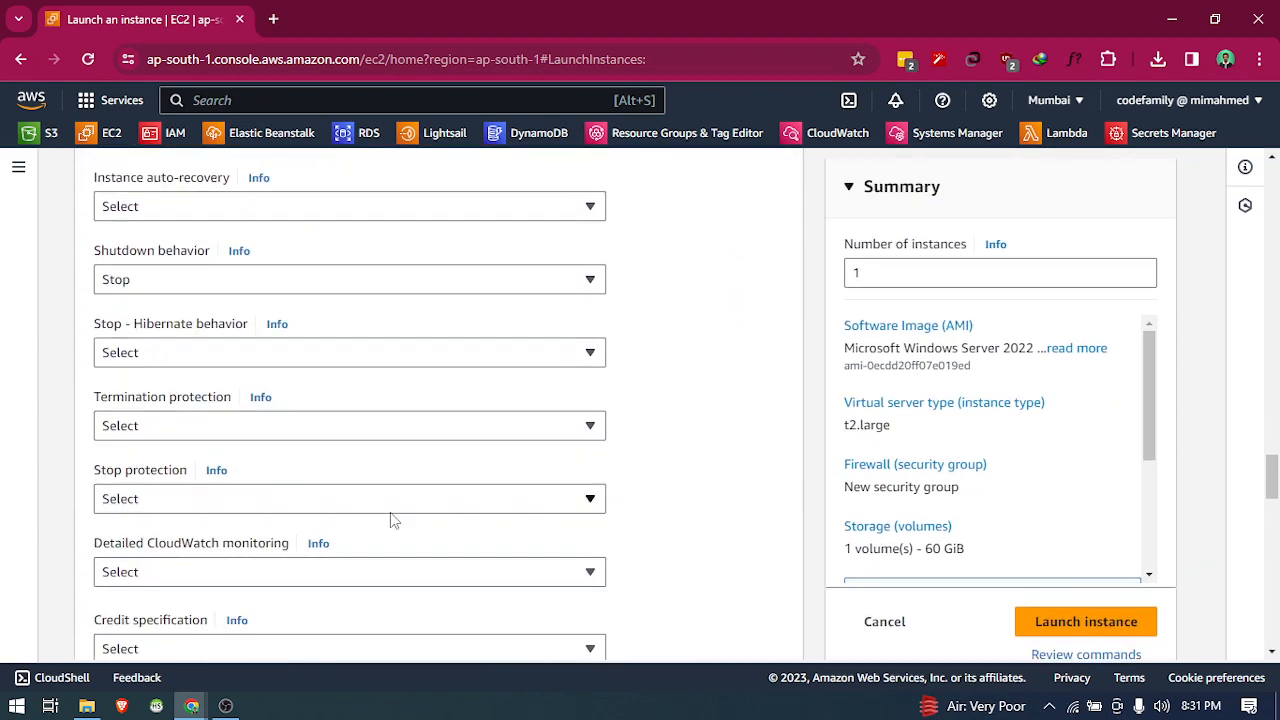
scroll(390, 517, down, 6)
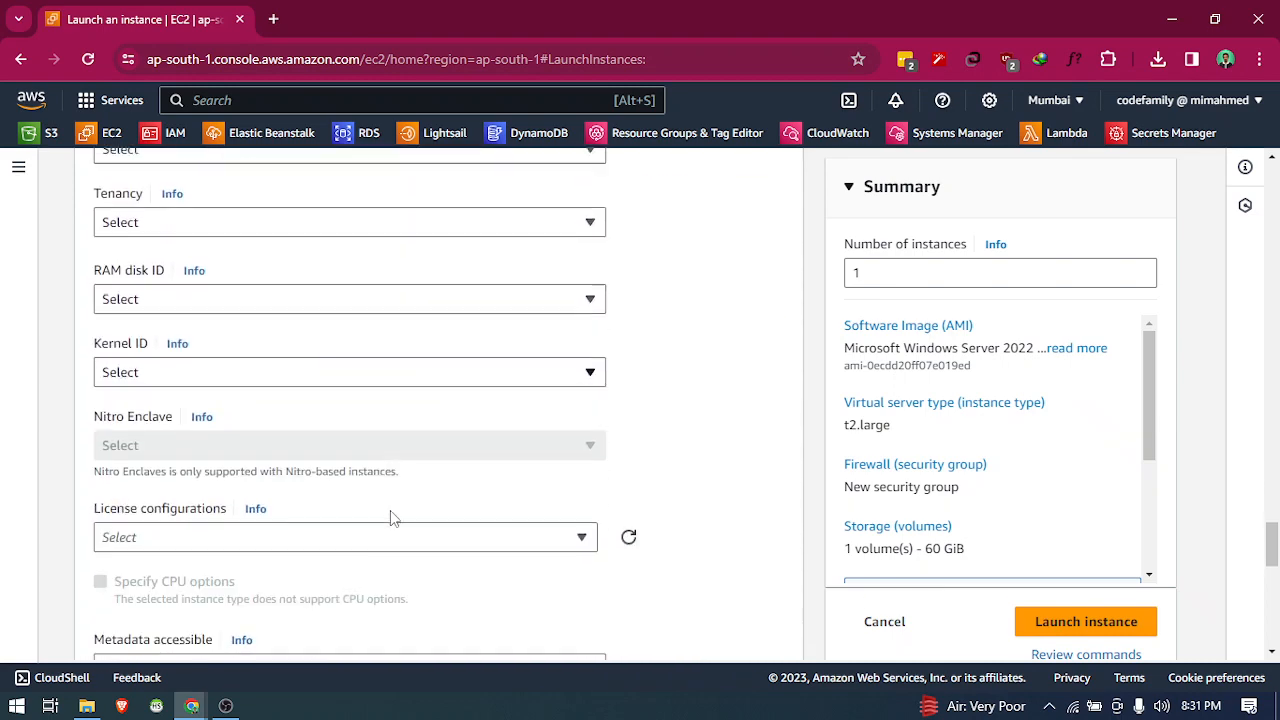
scroll(392, 517, down, 2)
scroll(392, 515, up, 15)
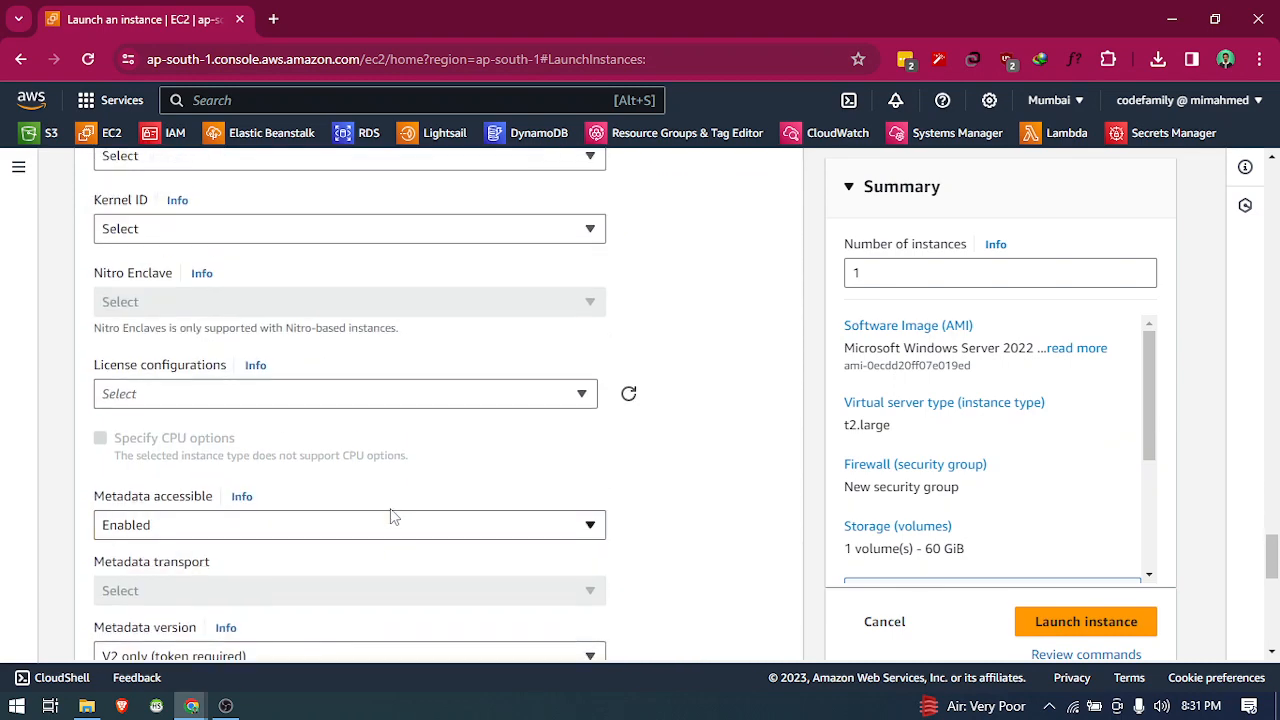
scroll(392, 514, up, 4)
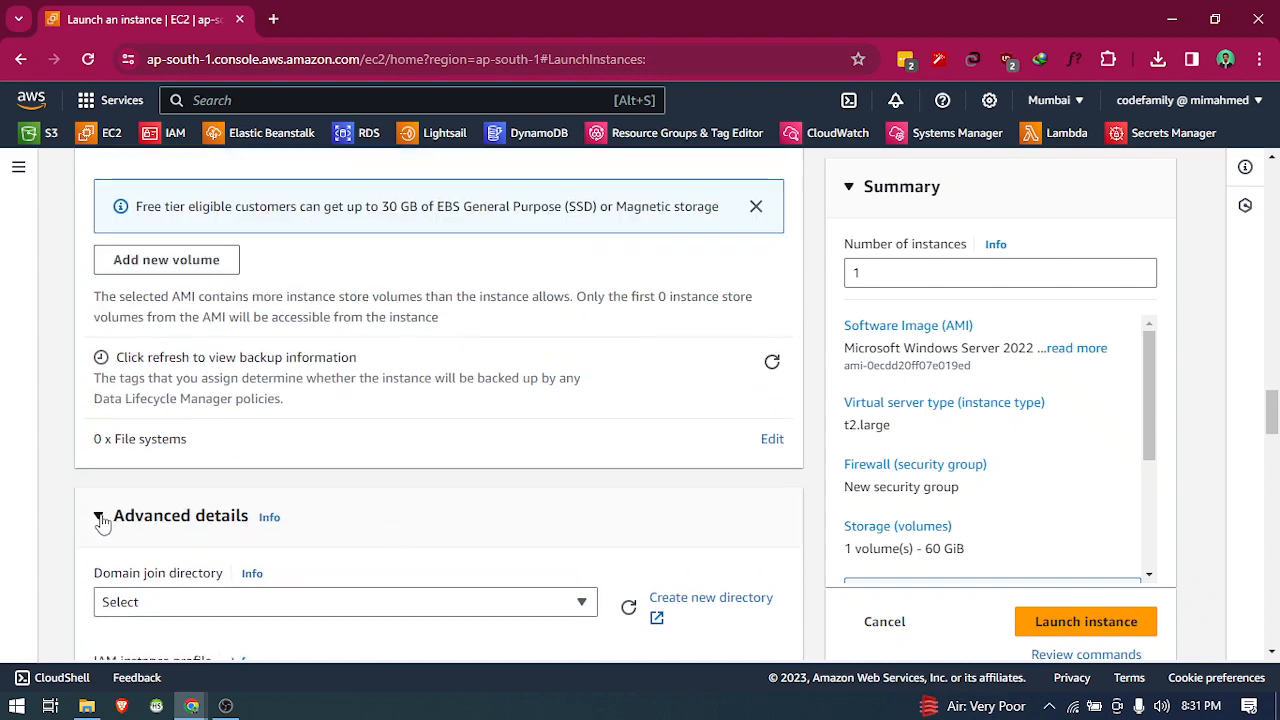
click(98, 517)
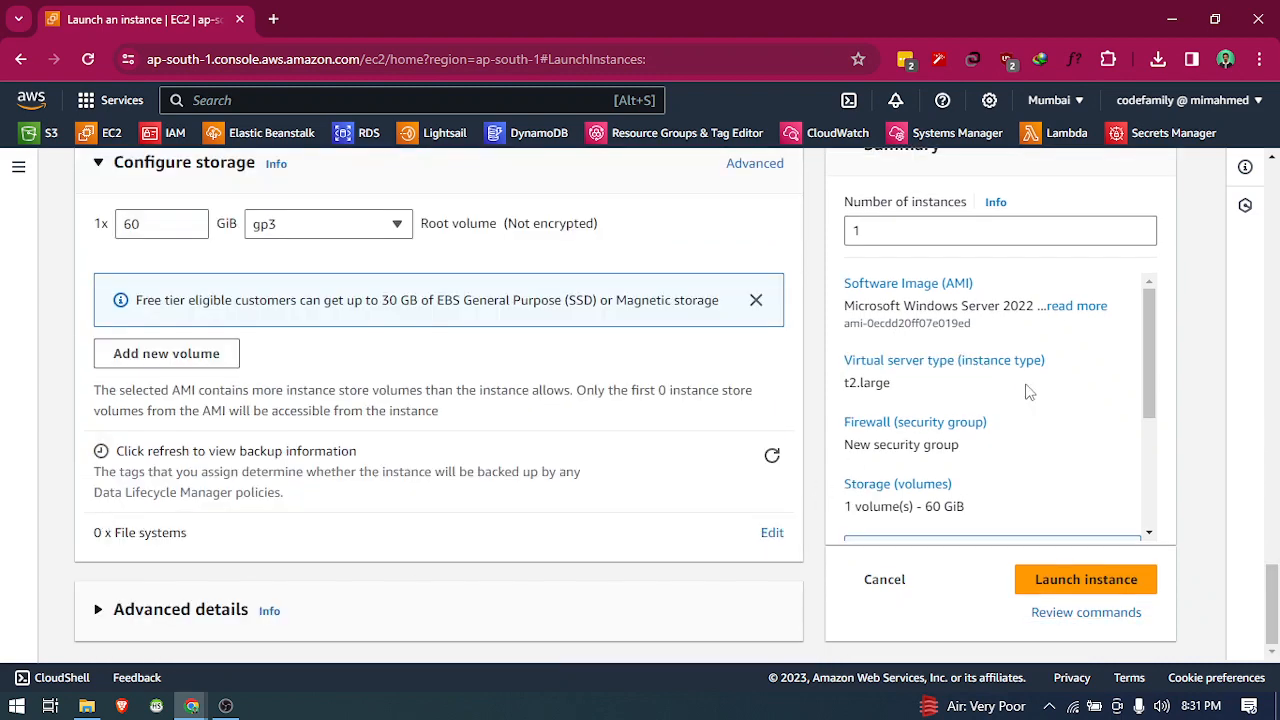
- Review the launch summary's software image, instance type, firewall security group and storage volumes
drag(1152, 311, 1134, 403)
drag(1148, 466, 1171, 277)
drag(852, 310, 1026, 313)
click(1031, 330)
drag(844, 383, 914, 391)
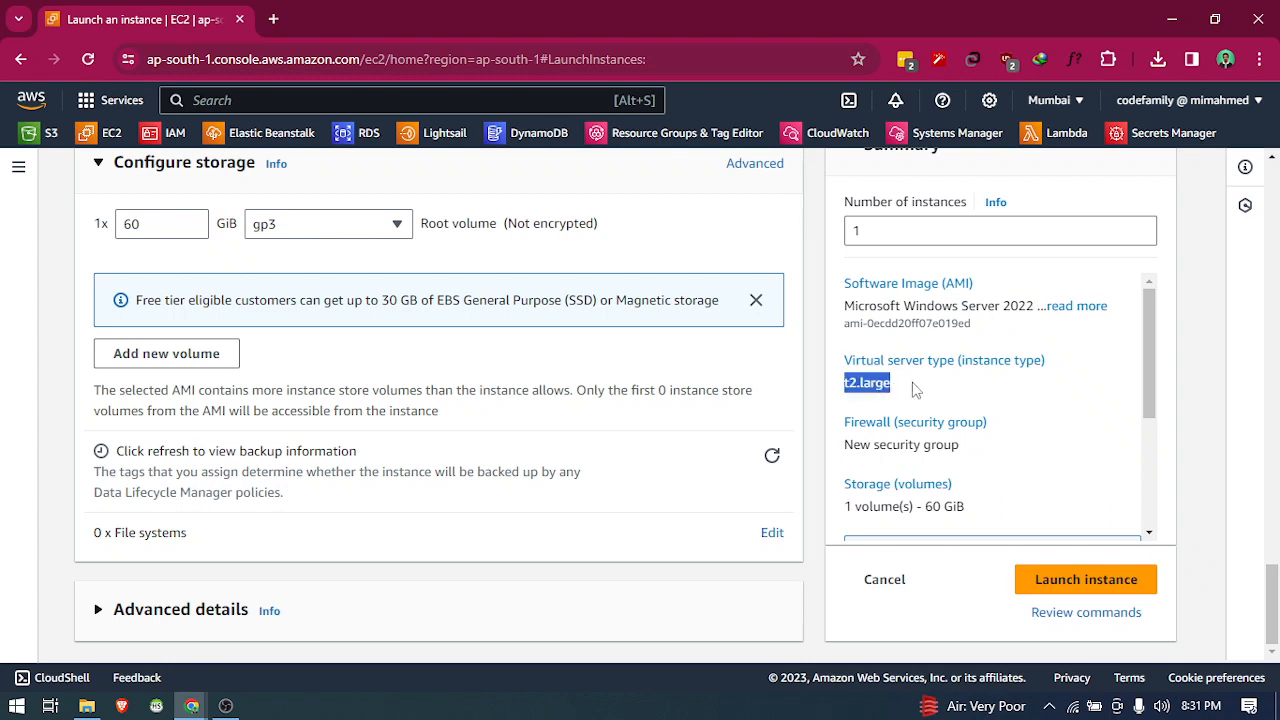
click(866, 386)
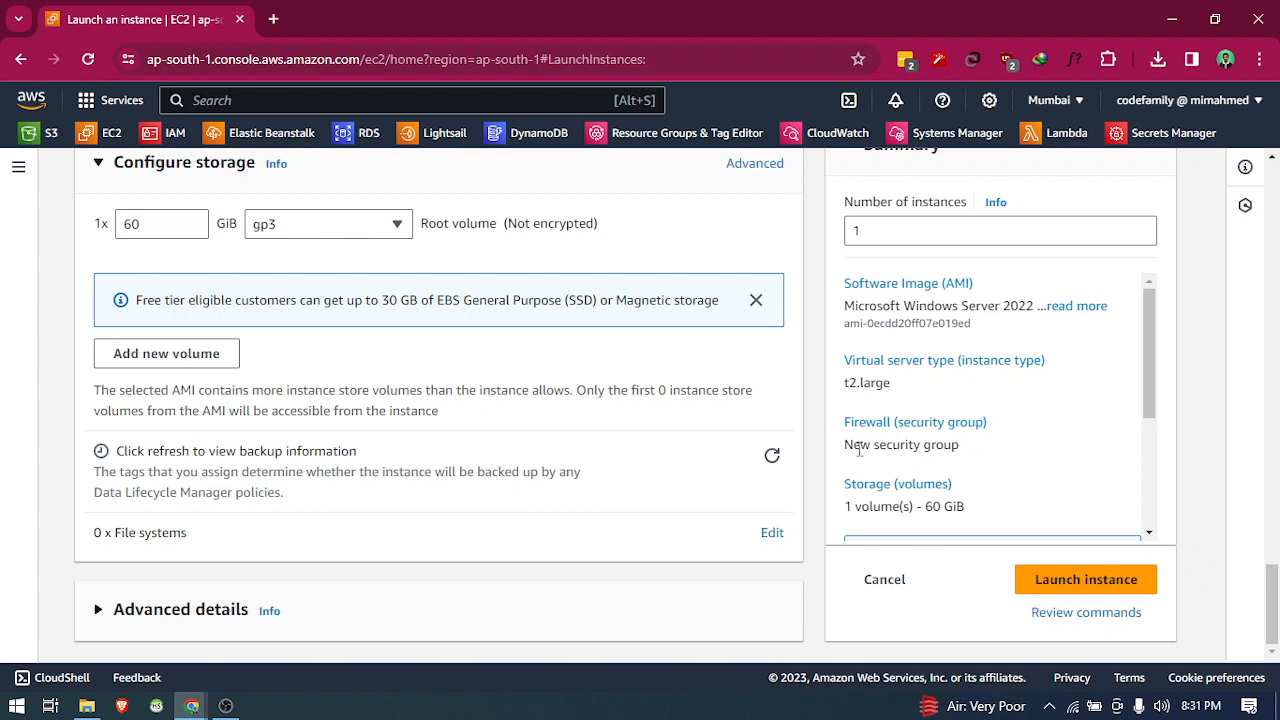
drag(846, 444, 997, 449)
scroll(1023, 429, down, 2)
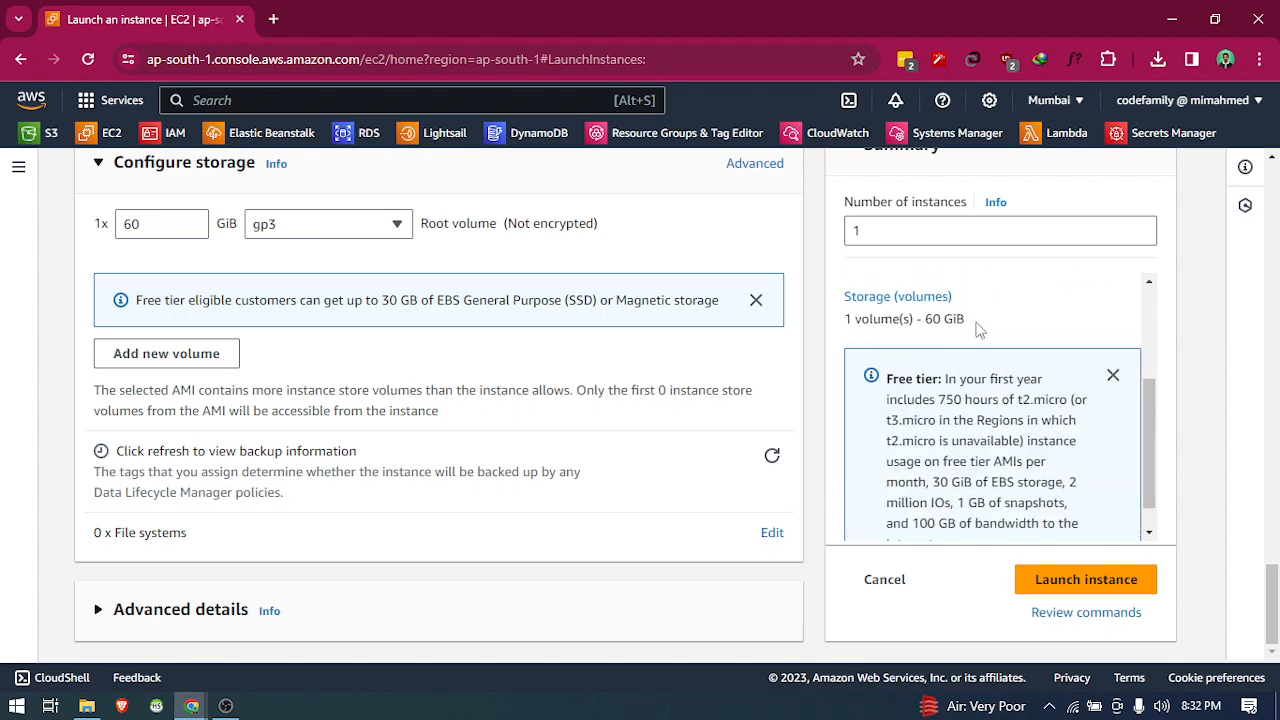
- Launch the instance and open the new windows-vm instance's details from the list of all instances
click(1064, 580)
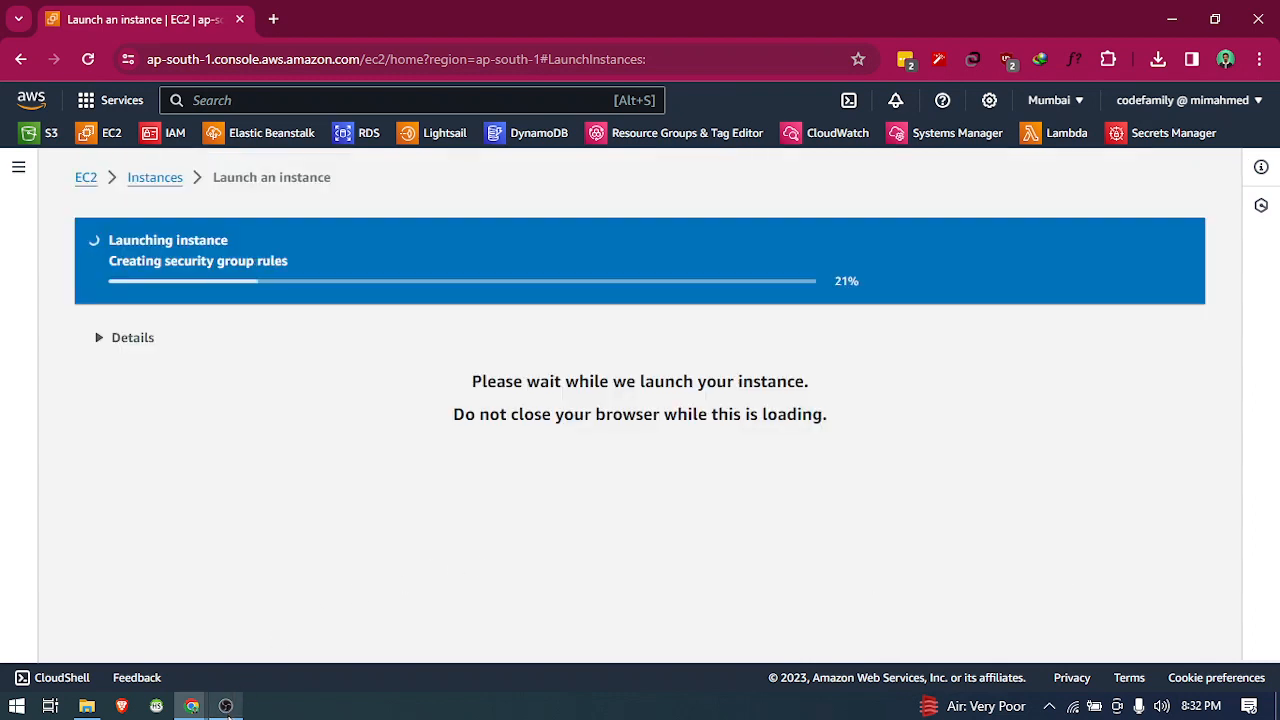
mouse_move(228, 708)
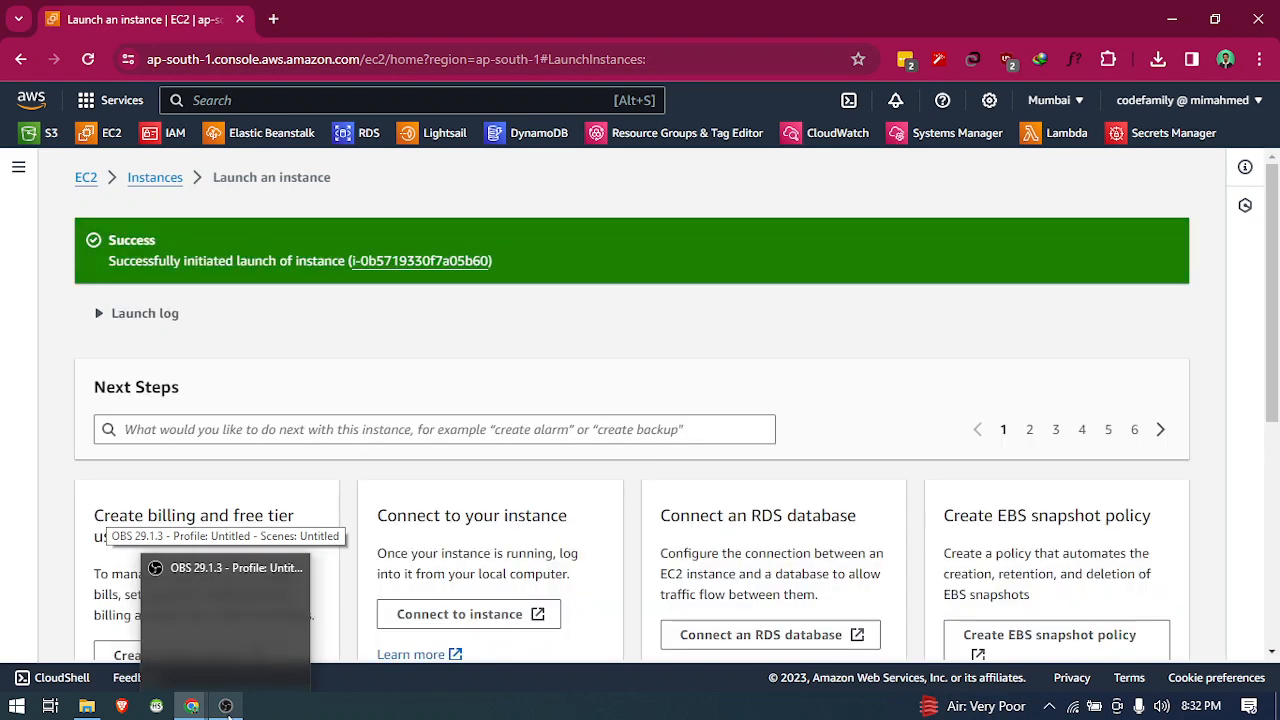
scroll(819, 439, down, 5)
click(1092, 627)
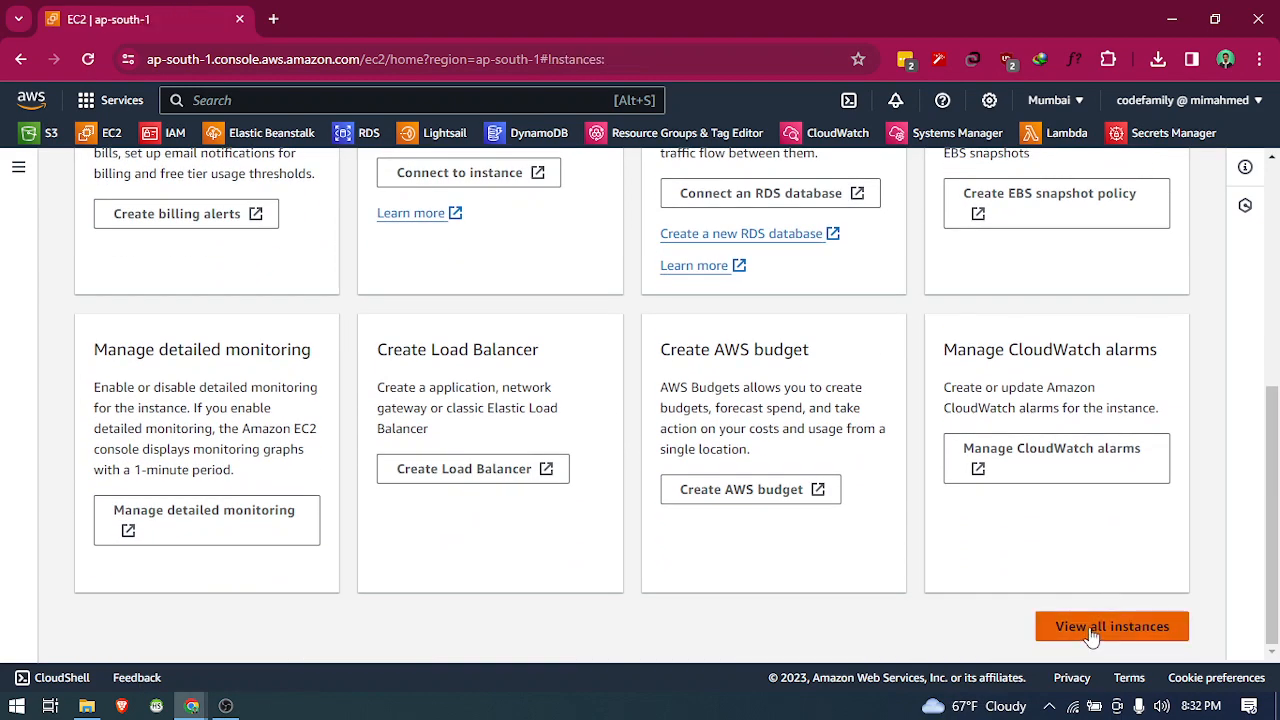
click(487, 274)
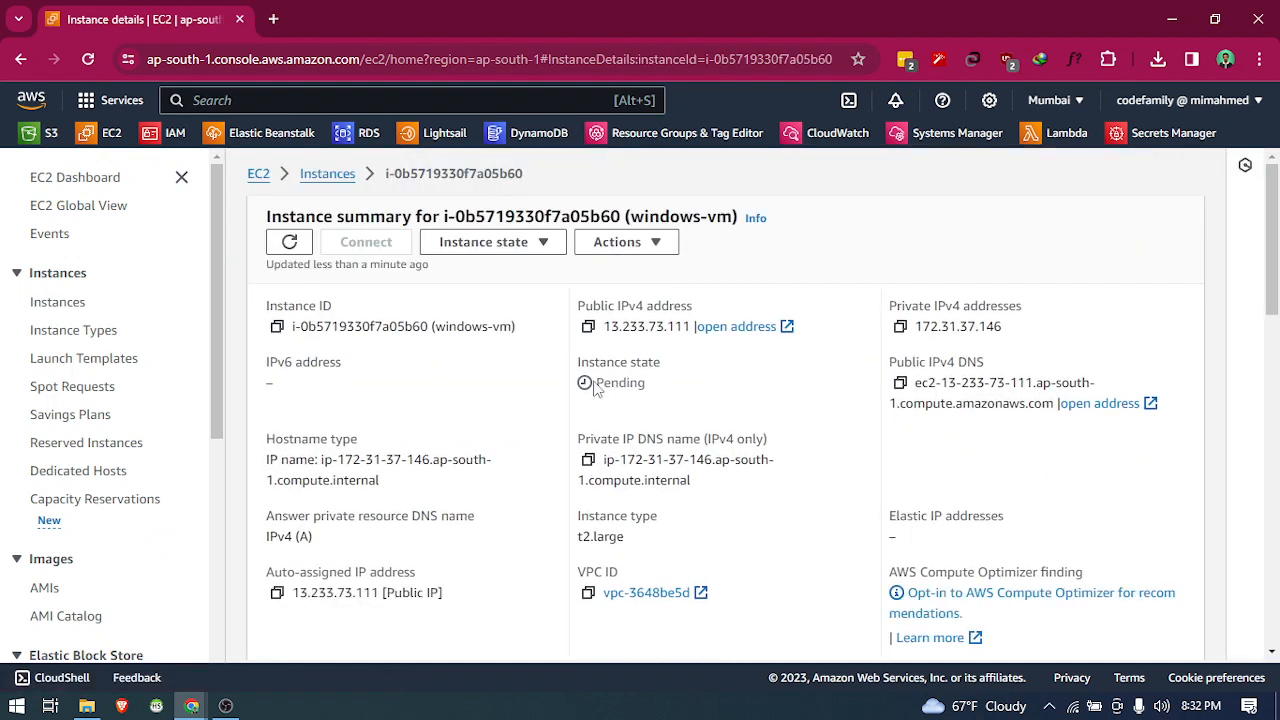
- Check the instance state of windows-vm on its summary page
drag(595, 383, 669, 387)
click(669, 387)
click(227, 706)
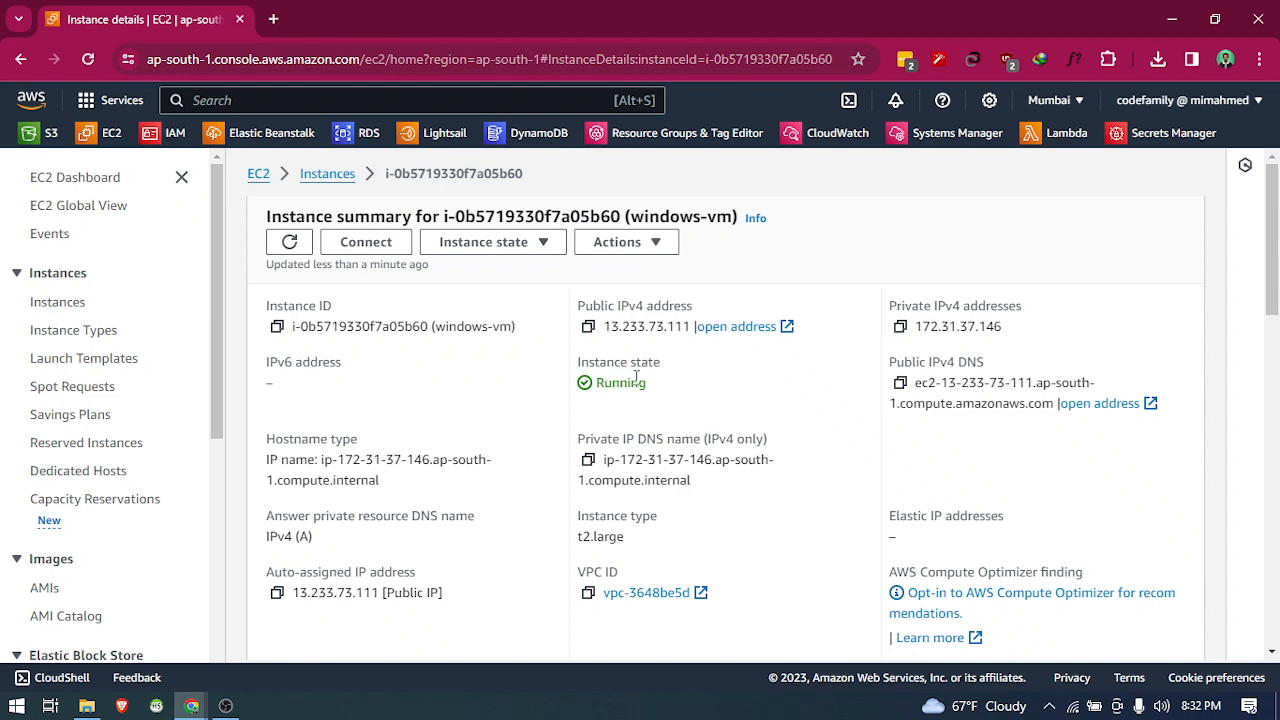
- Open the RDP client connection options for windows-vm and save the remote desktop file as windows-vm.rdp
click(377, 243)
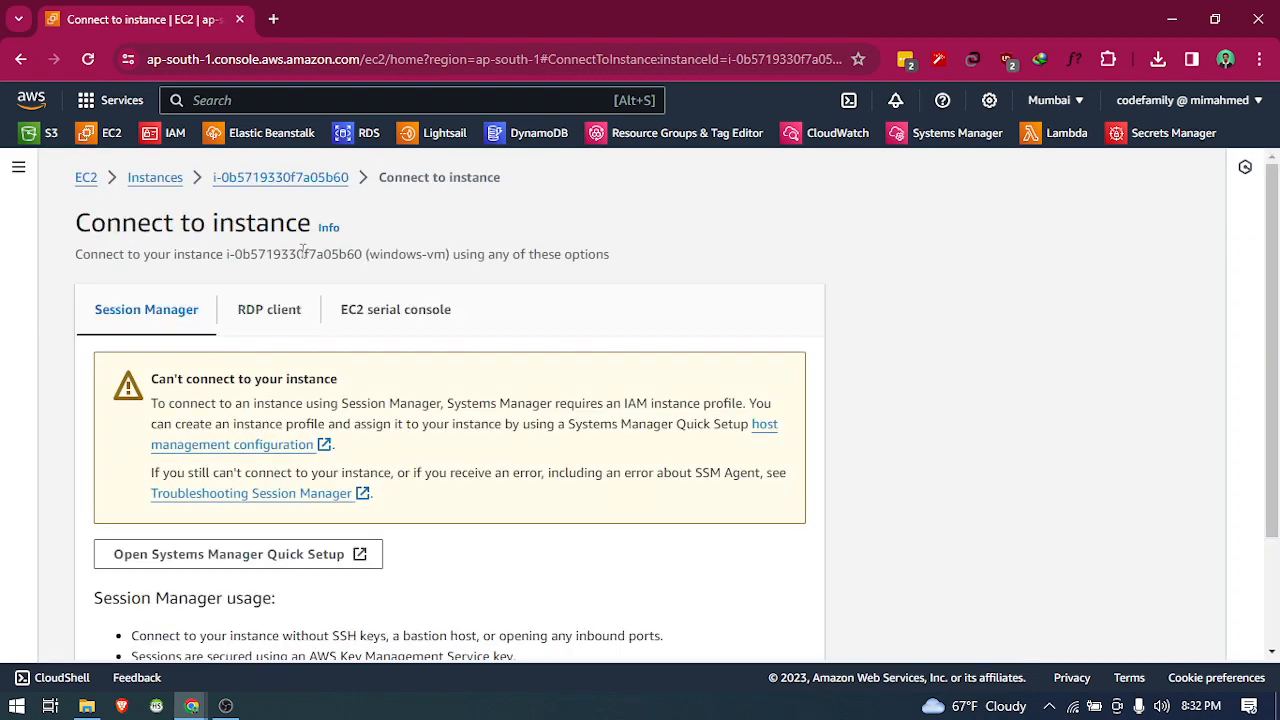
click(289, 326)
scroll(223, 363, down, 3)
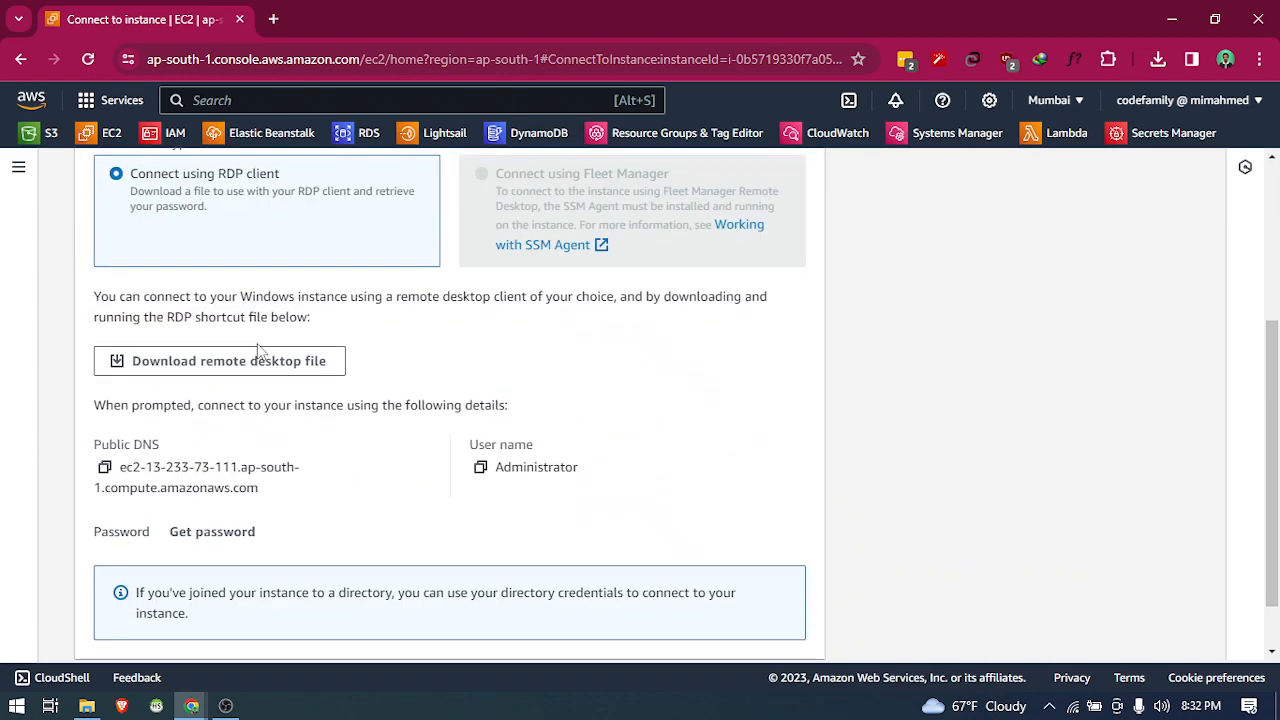
click(258, 362)
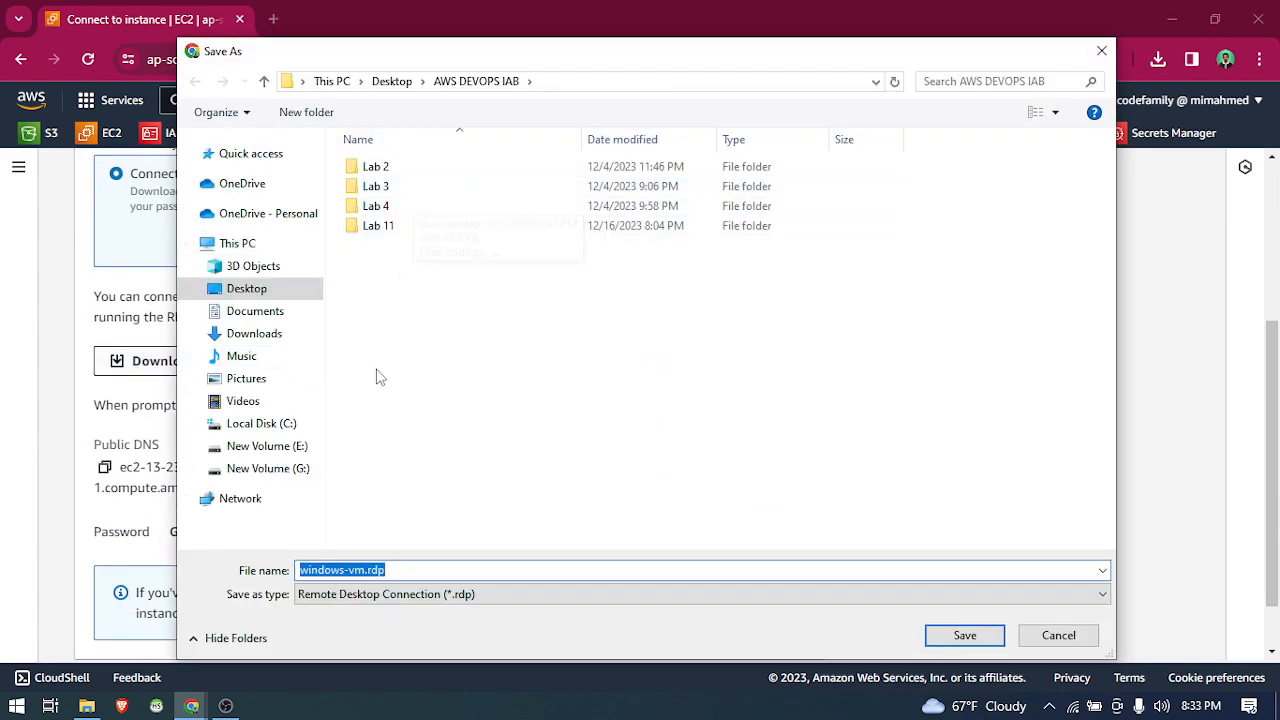
click(952, 632)
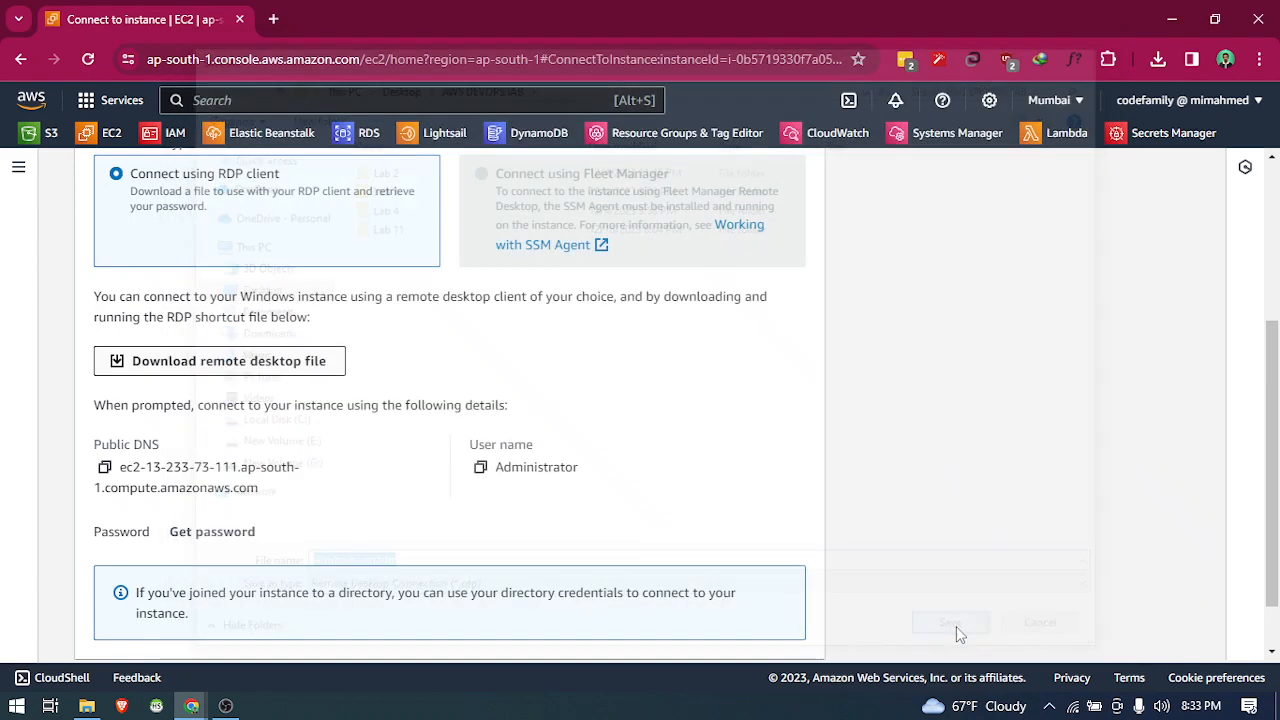
- Open the downloaded windows-vm.rdp, turn off repeat prompts for this computer, connect, and move the credentials dialog aside
click(1157, 62)
click(1157, 62)
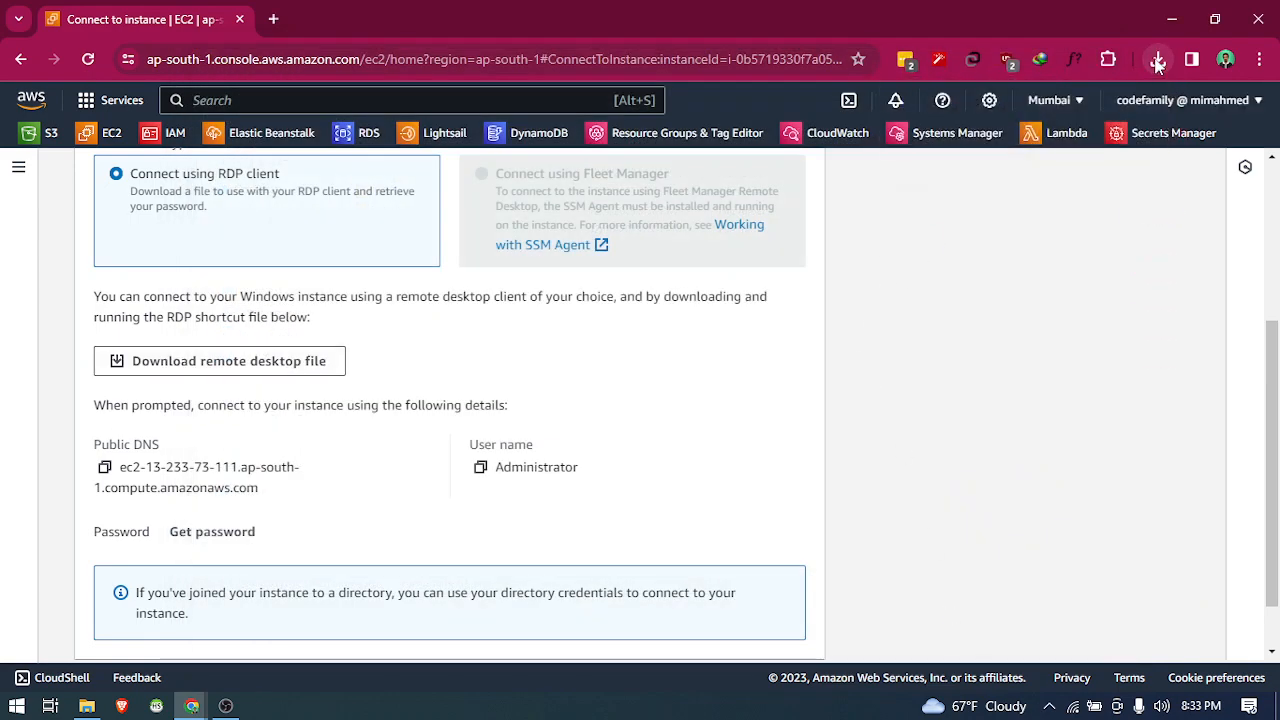
click(950, 139)
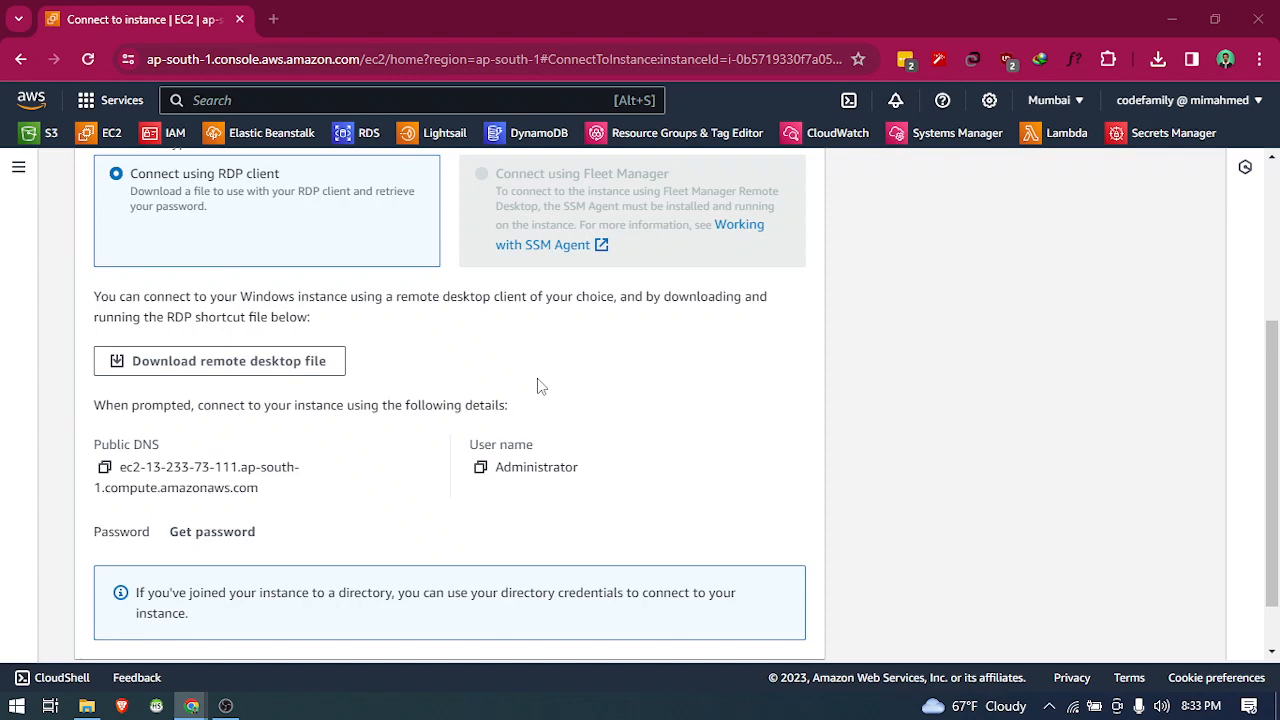
click(403, 423)
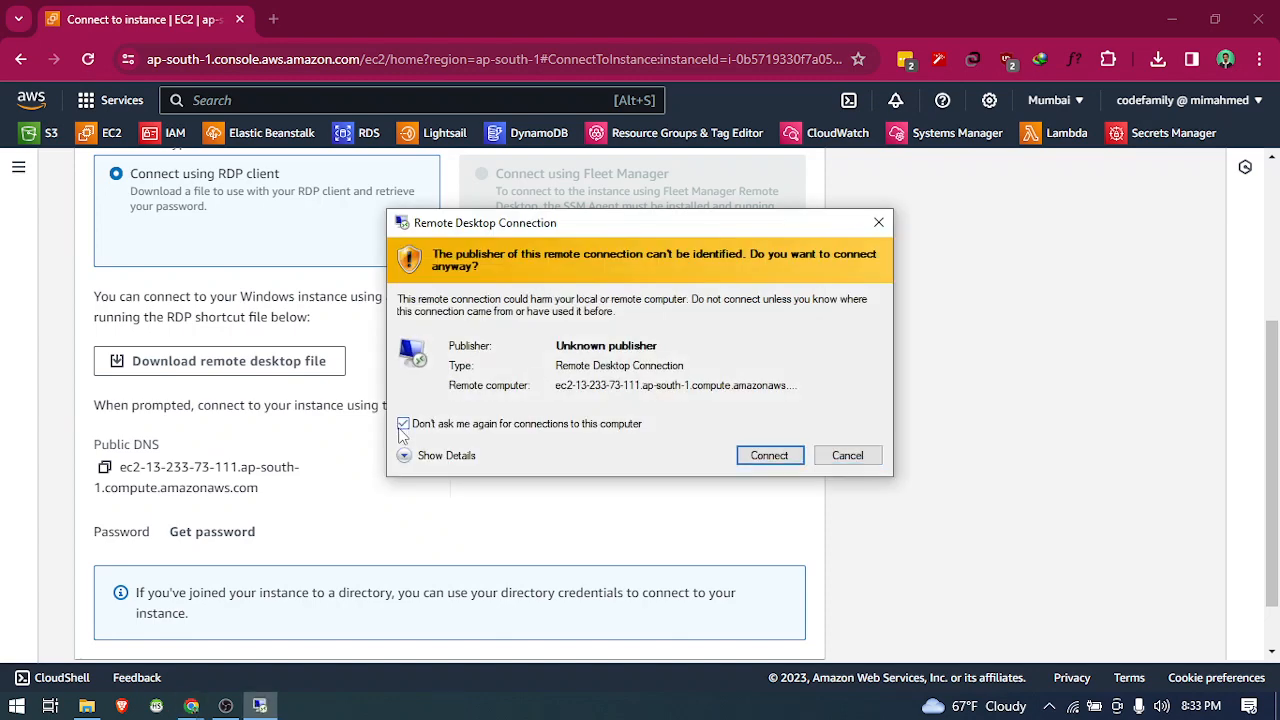
click(743, 457)
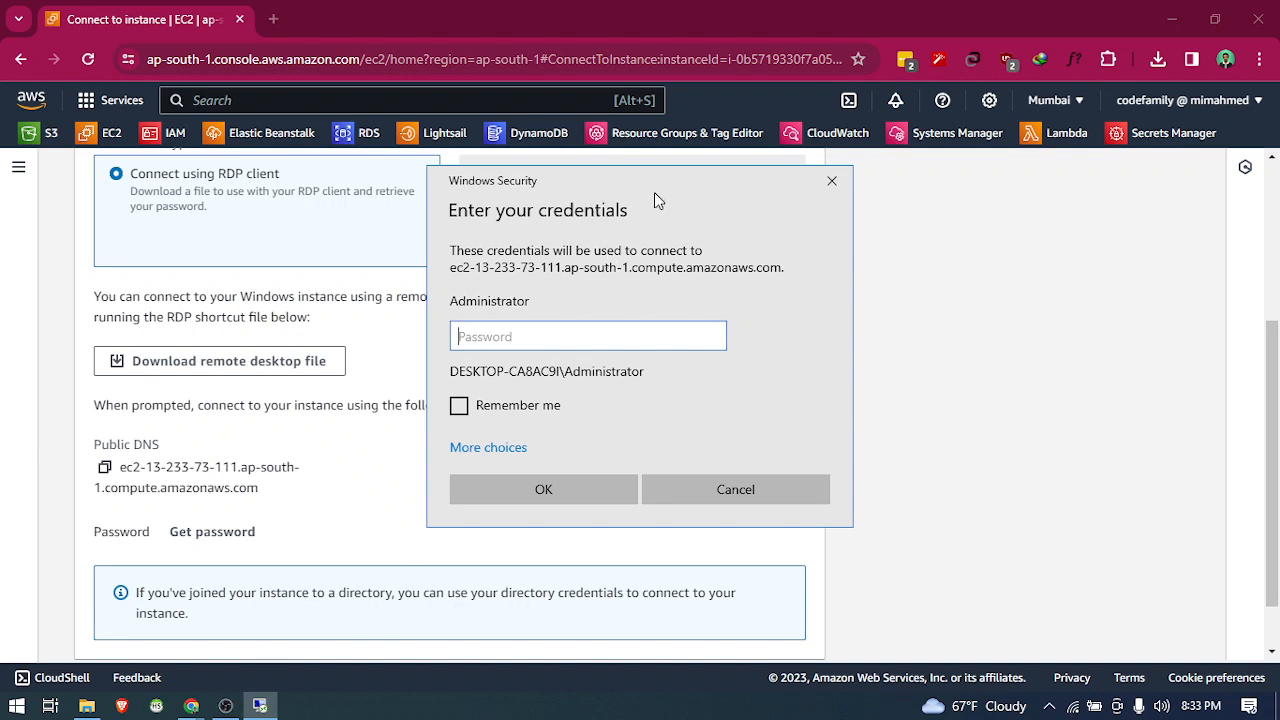
drag(654, 192, 1034, 192)
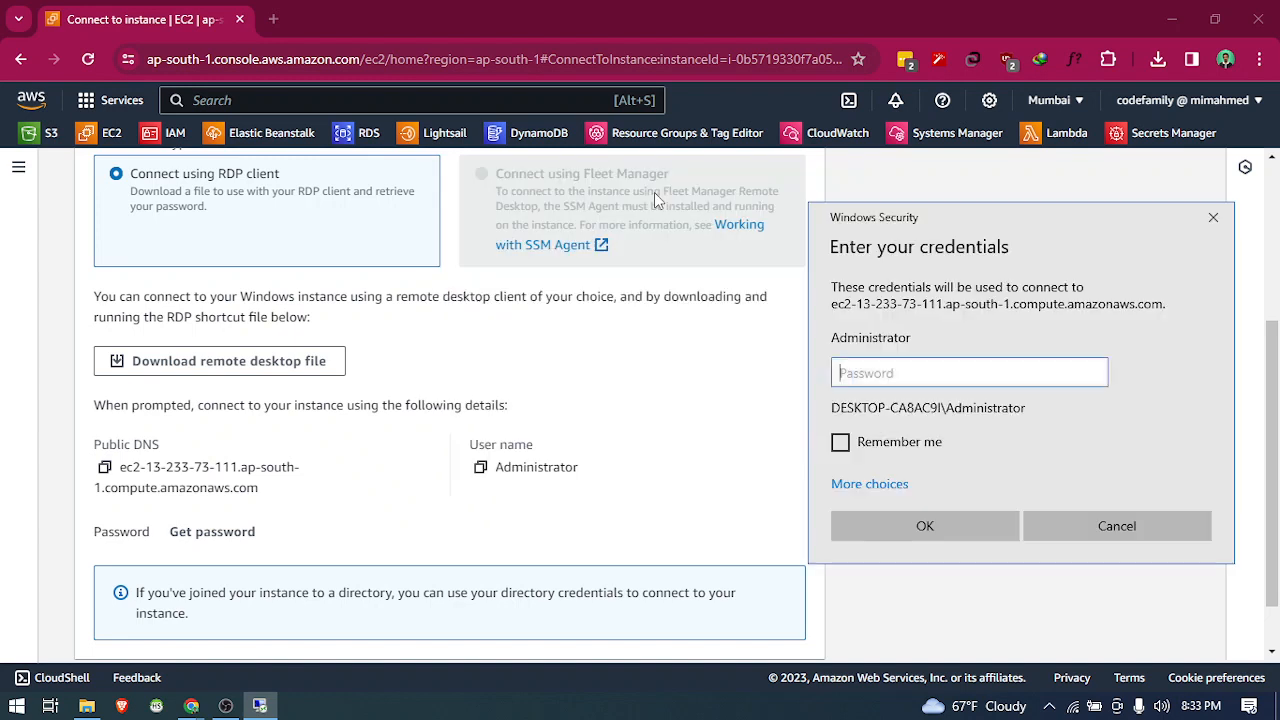
click(890, 37)
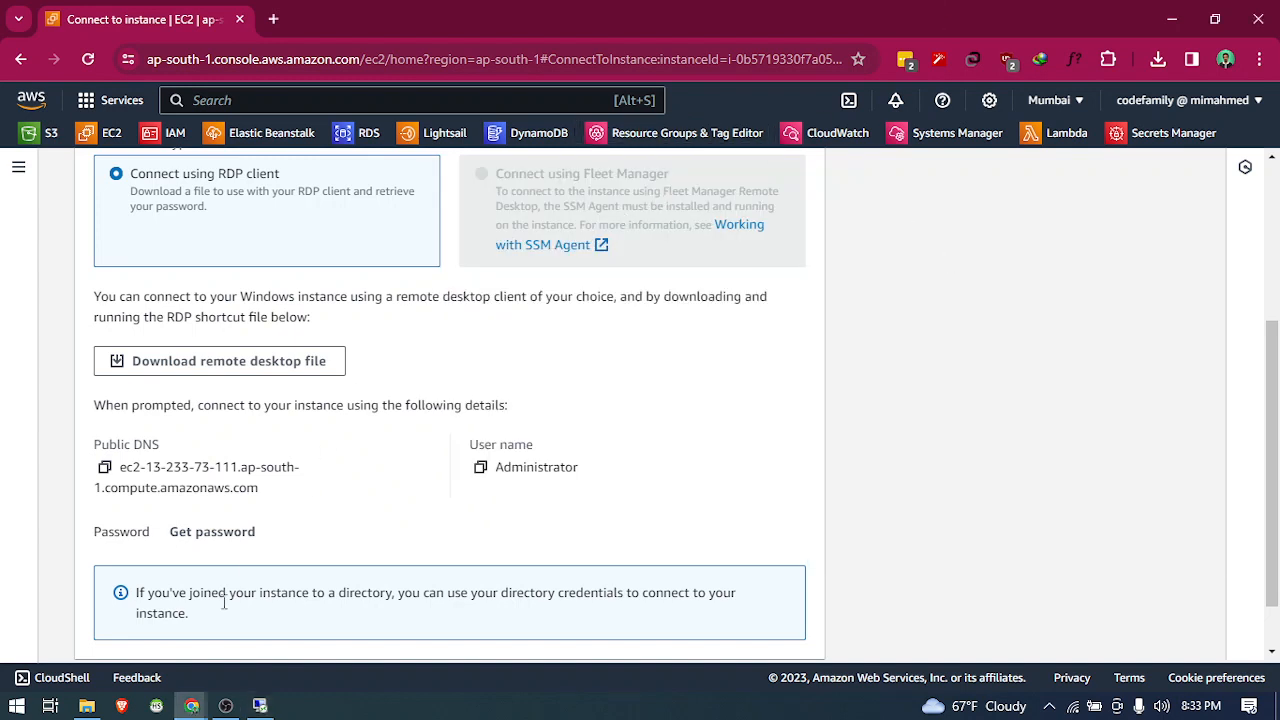
click(225, 706)
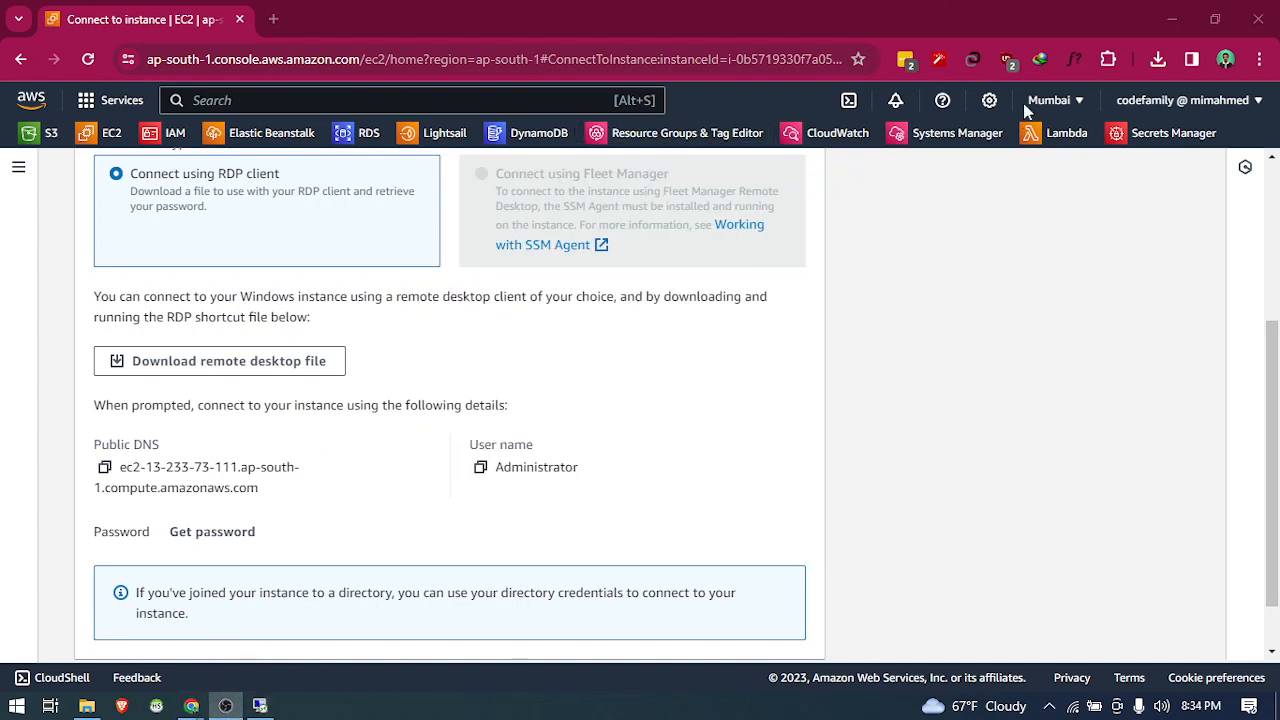
click(1068, 16)
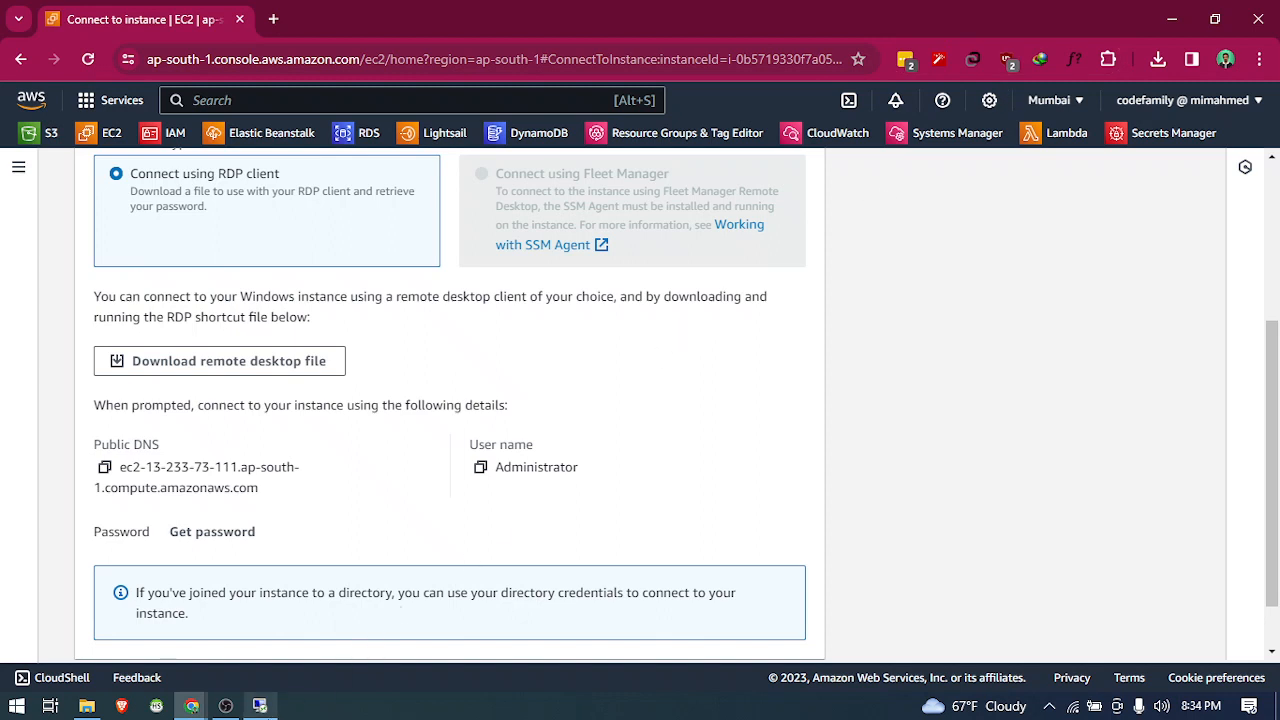
click(260, 706)
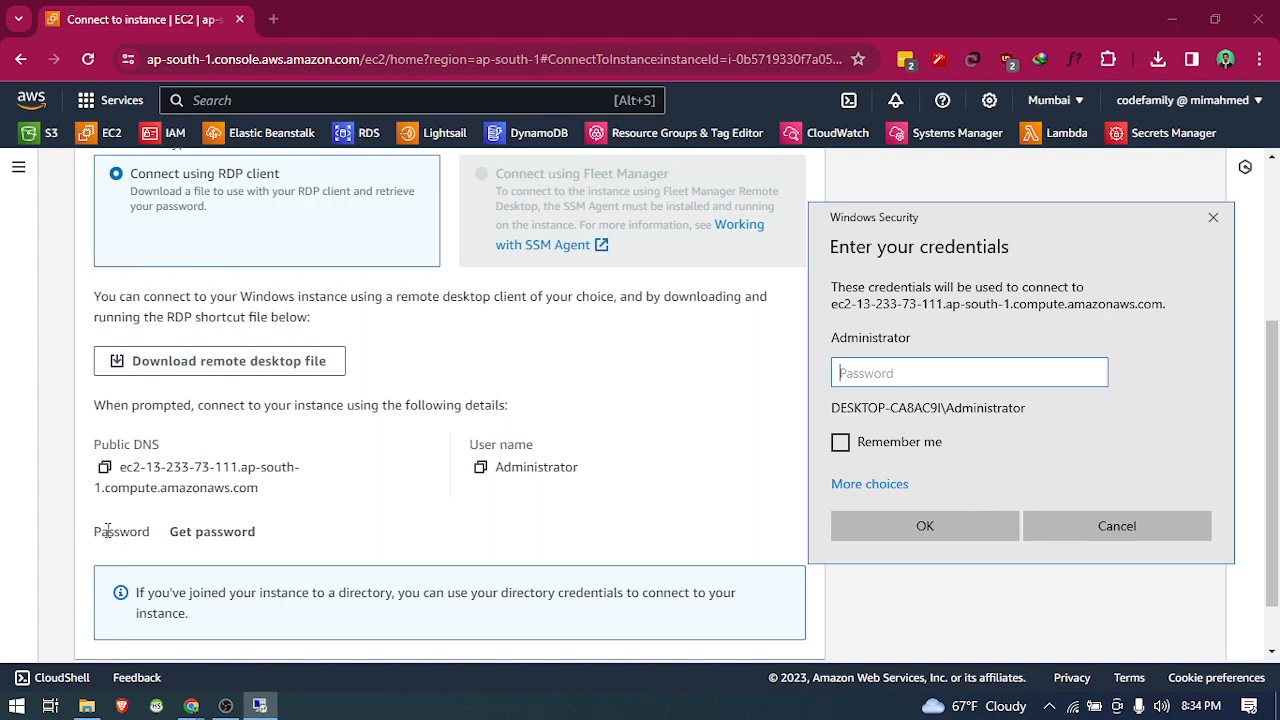
- Open the Get Windows password page for the windows-vm instance
click(200, 531)
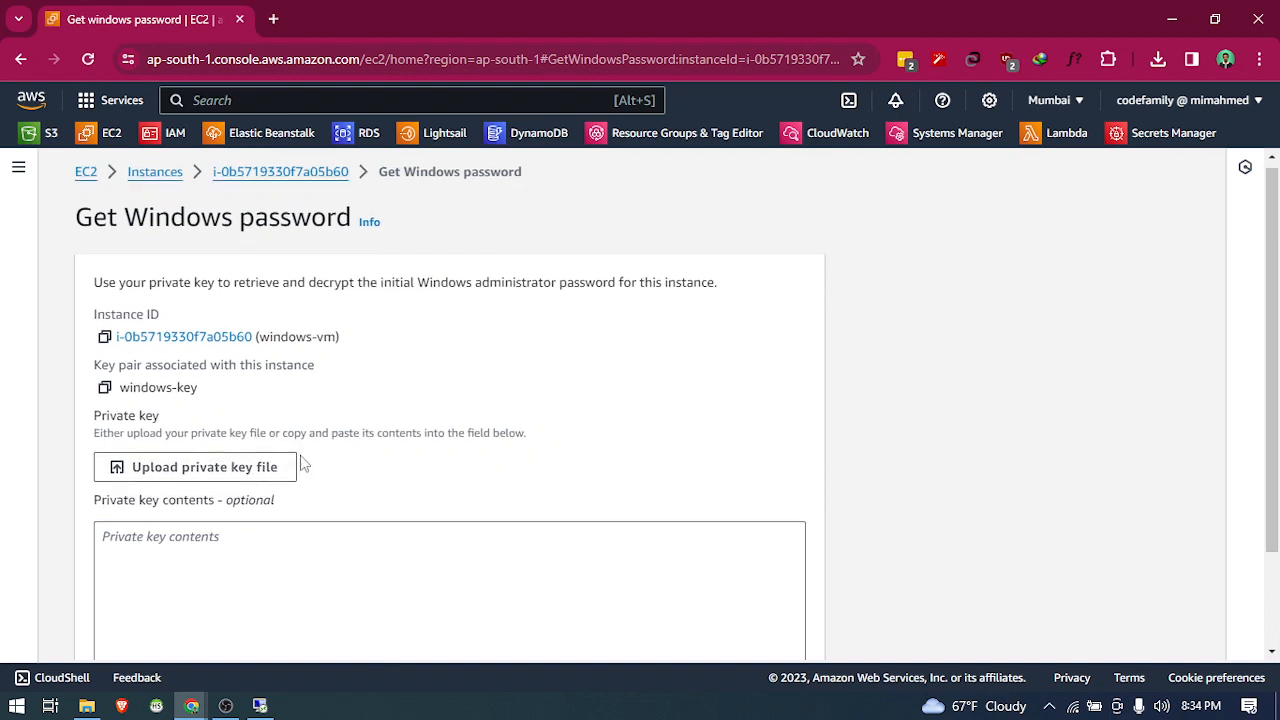
scroll(300, 462, down, 1)
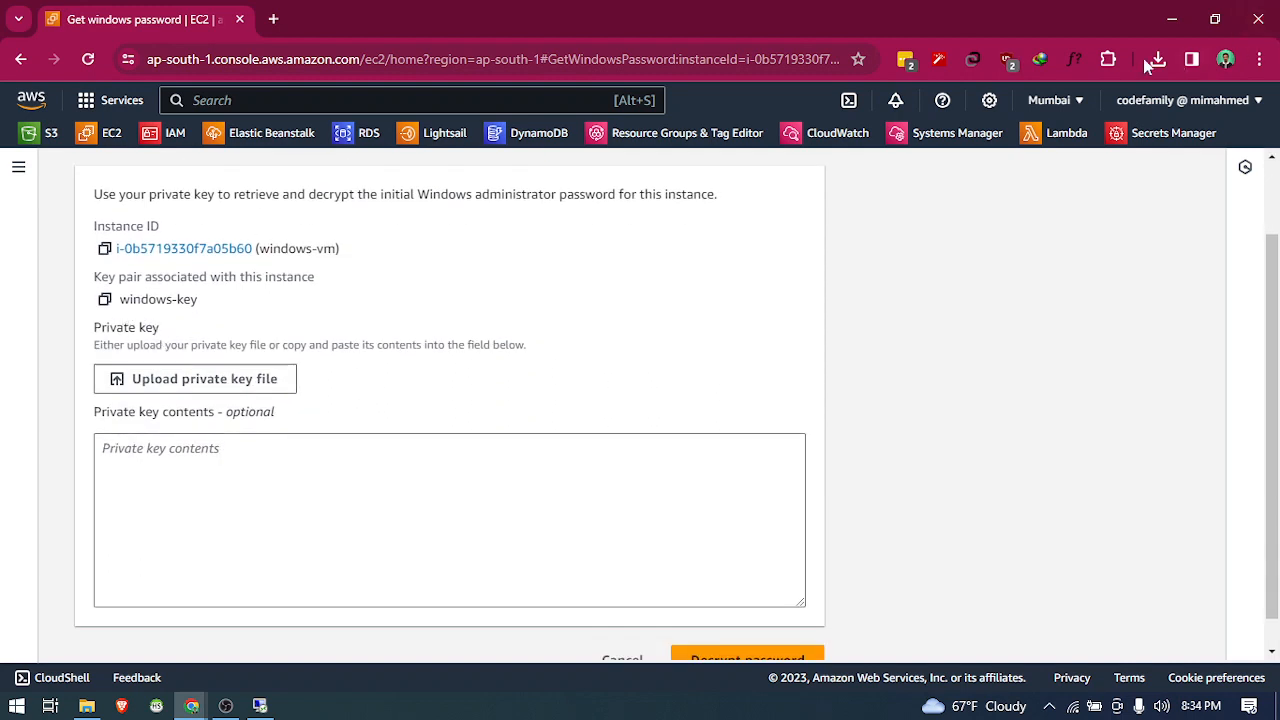
click(182, 384)
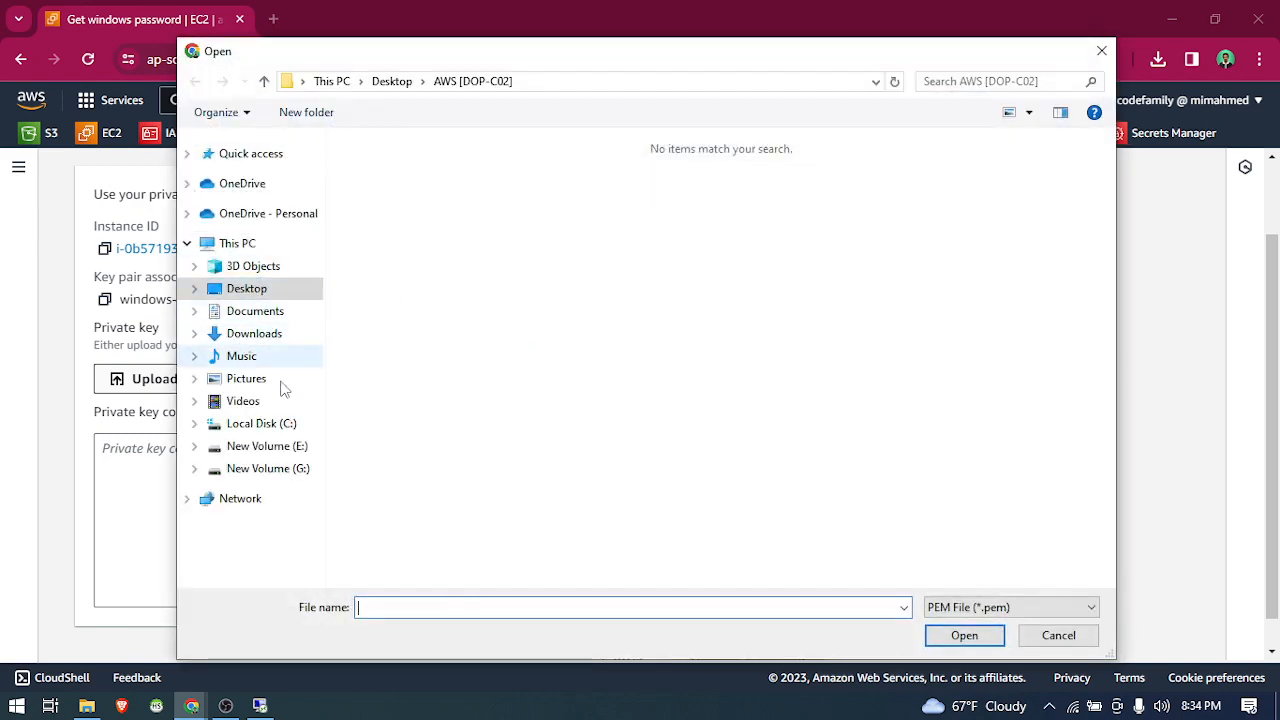
click(299, 449)
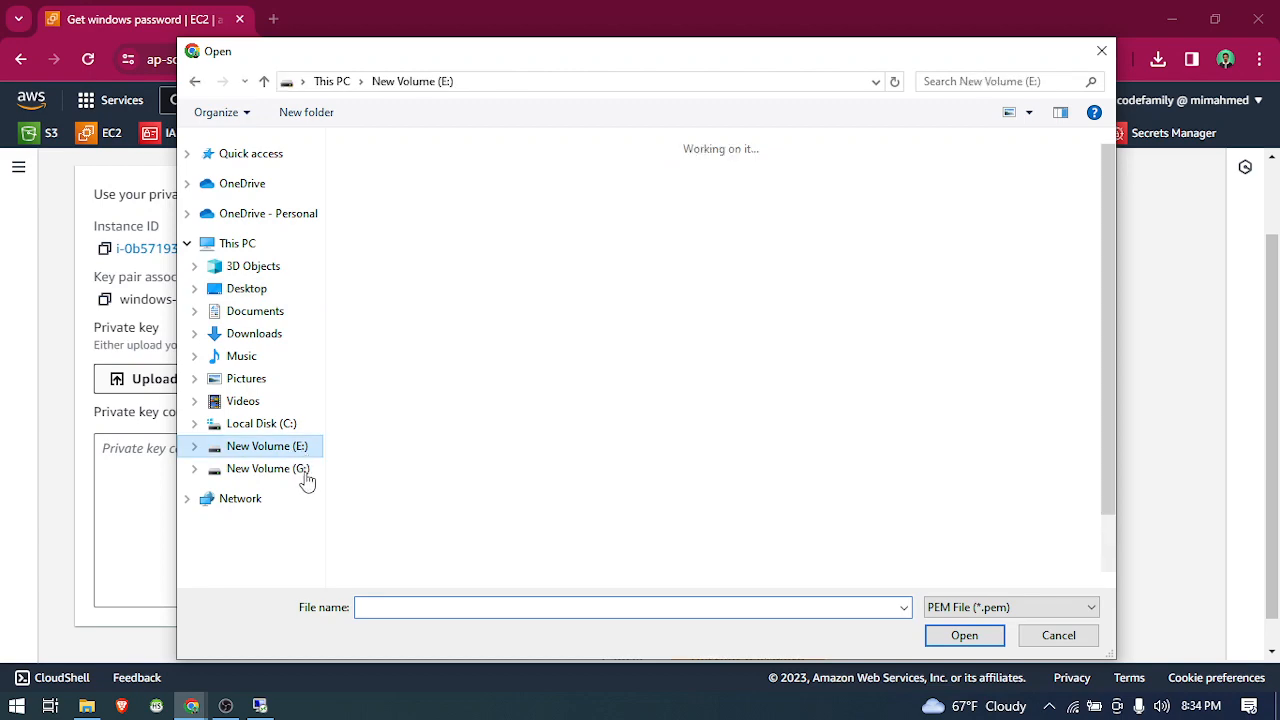
click(302, 469)
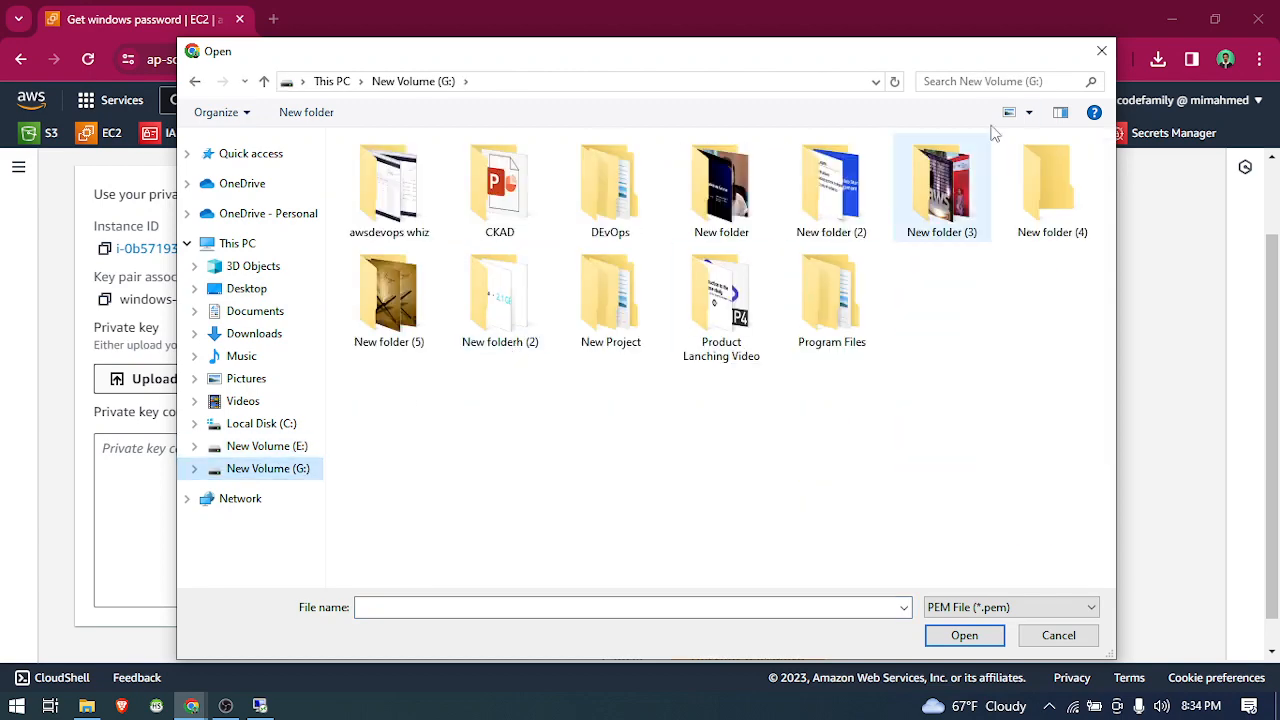
click(1101, 50)
- Check which folder holds the downloaded windows-key.pem file, then close the folder window
click(1160, 60)
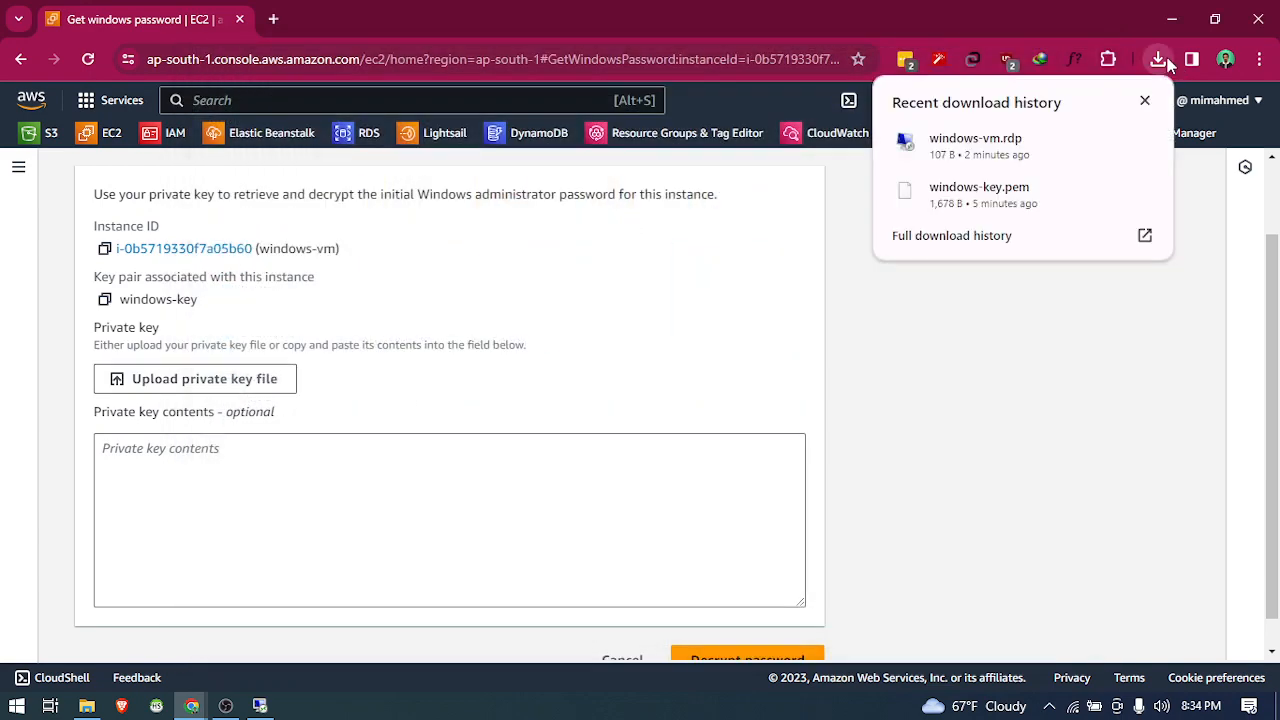
click(1107, 191)
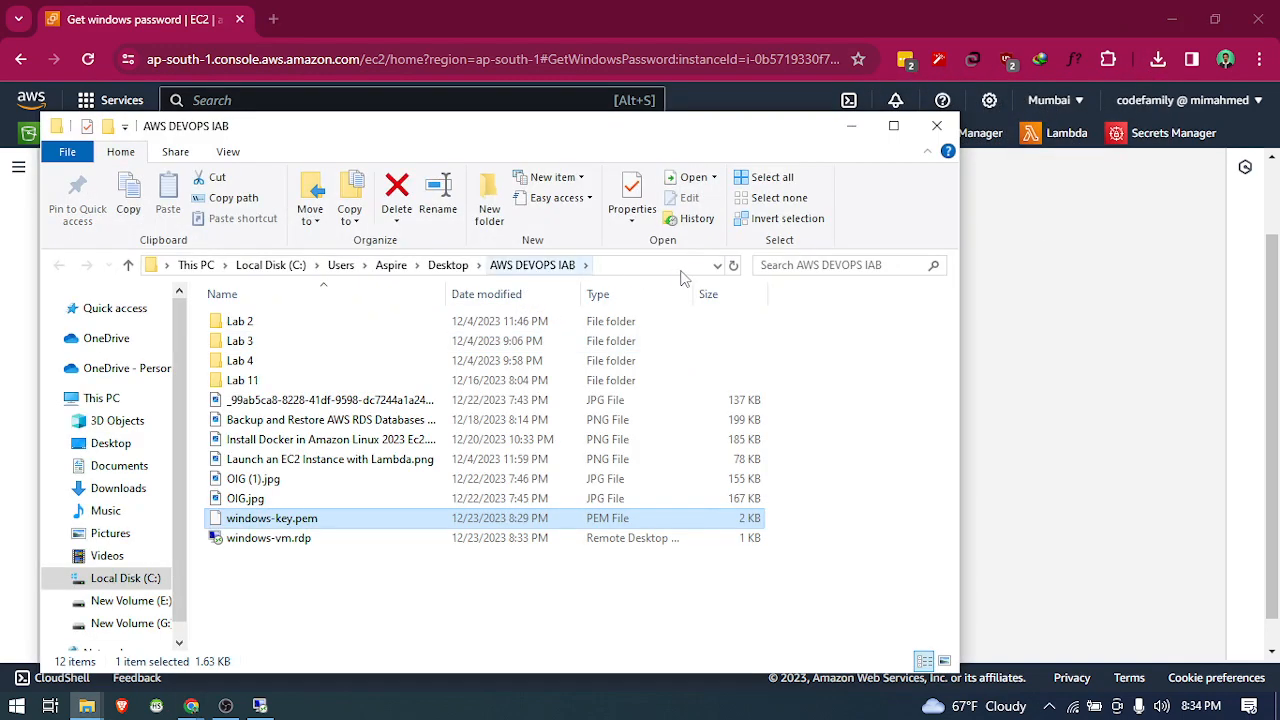
click(936, 125)
- Upload windows-key.pem from the AWS DEVOPS IAB folder on the Desktop as the private key file
click(266, 380)
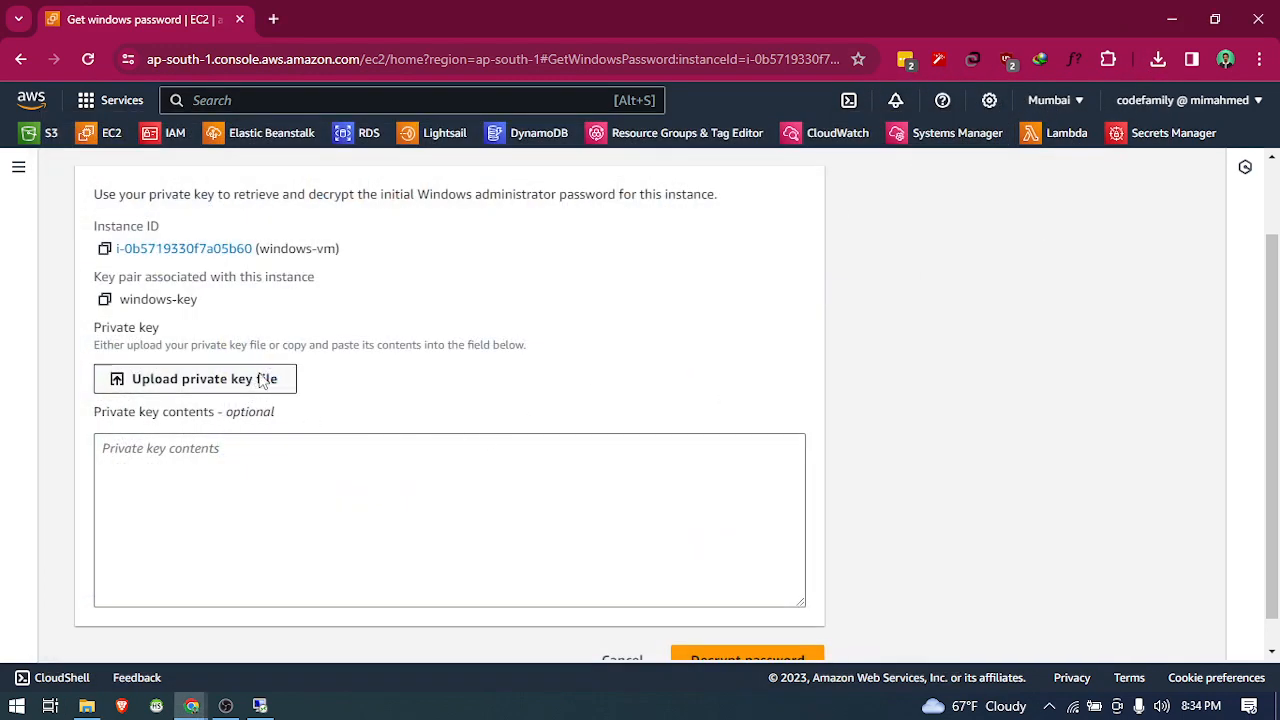
click(246, 288)
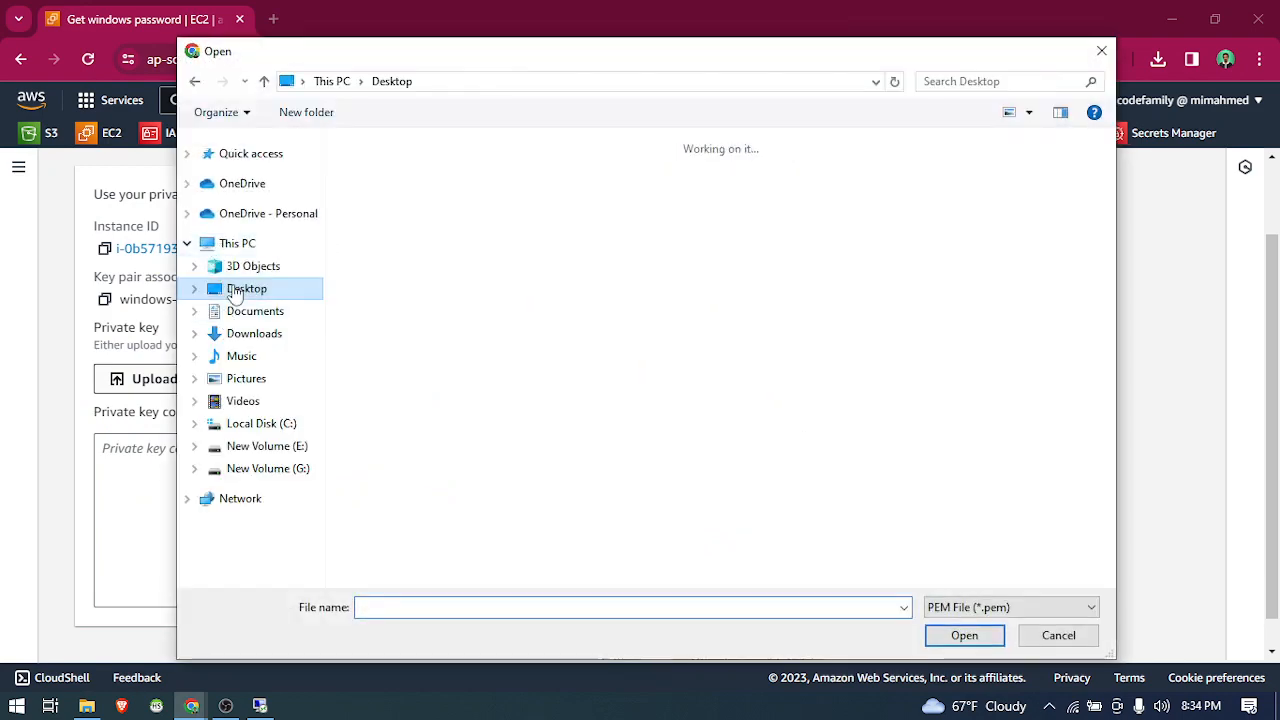
double_click(603, 195)
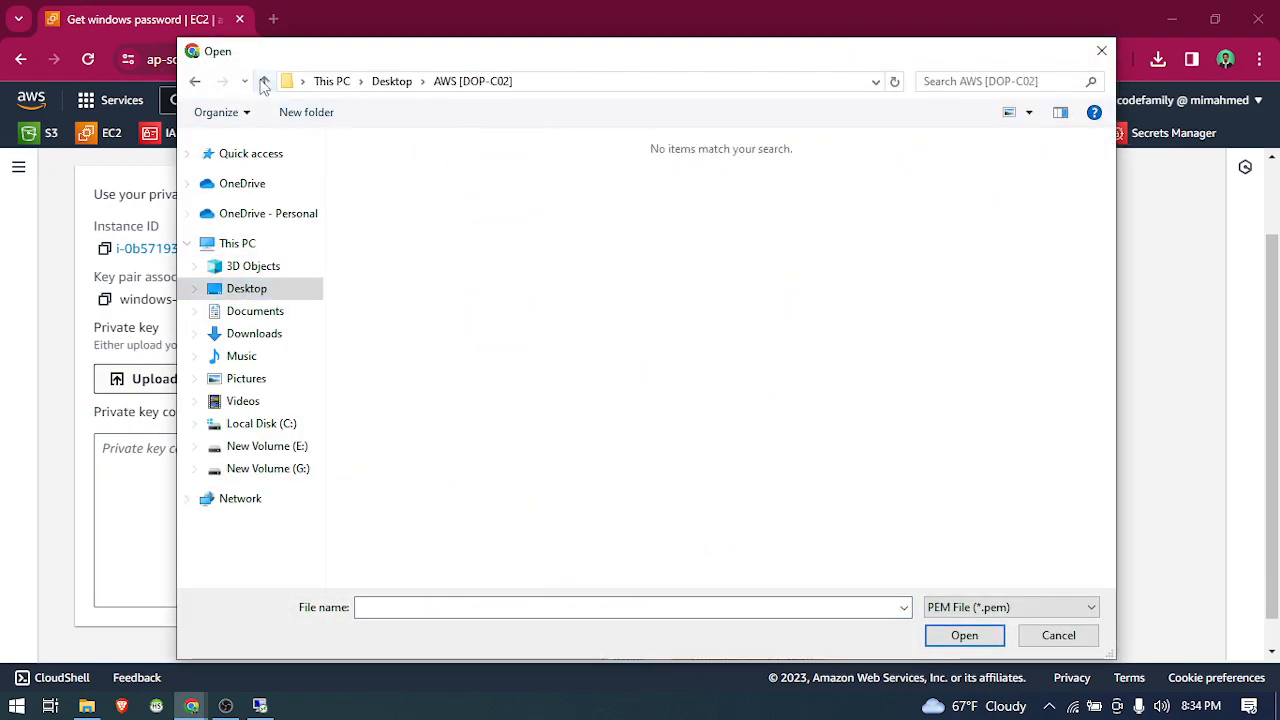
click(264, 81)
double_click(735, 233)
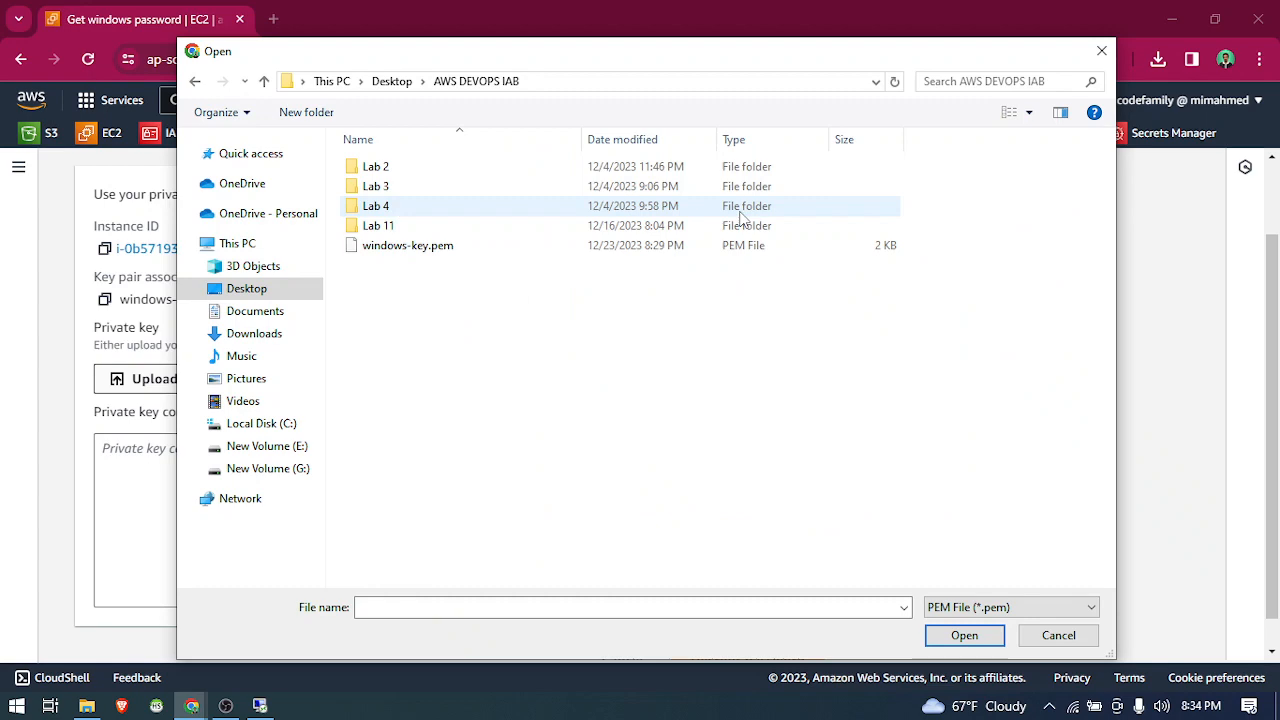
click(410, 249)
double_click(413, 250)
scroll(280, 465, down, 1)
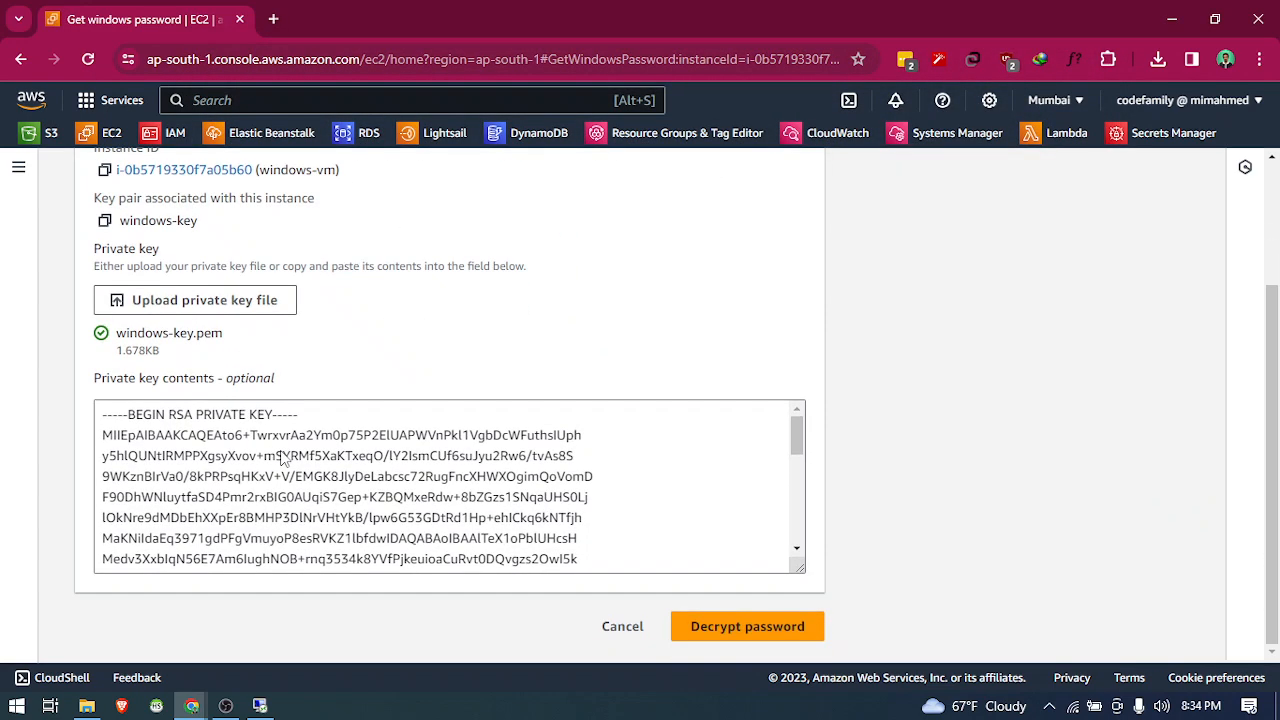
- Decrypt the windows-vm administrator password and copy it from the connection details
click(737, 630)
scroll(334, 515, down, 3)
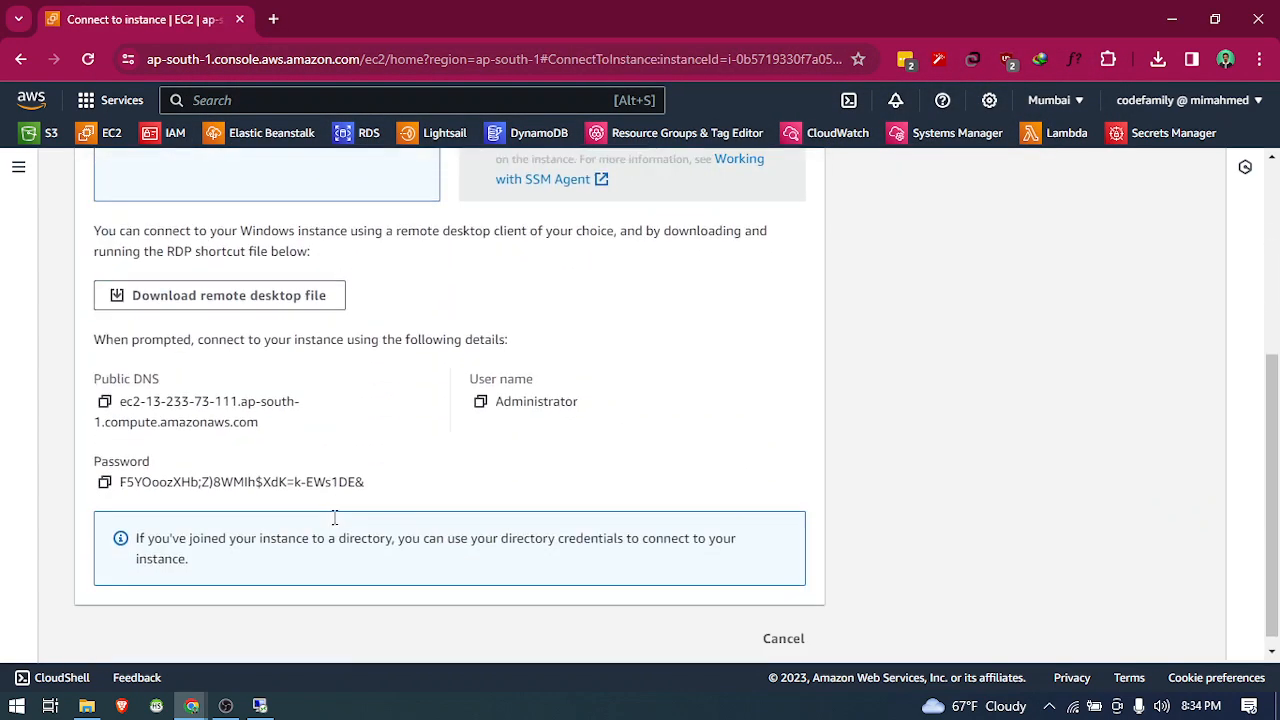
click(105, 472)
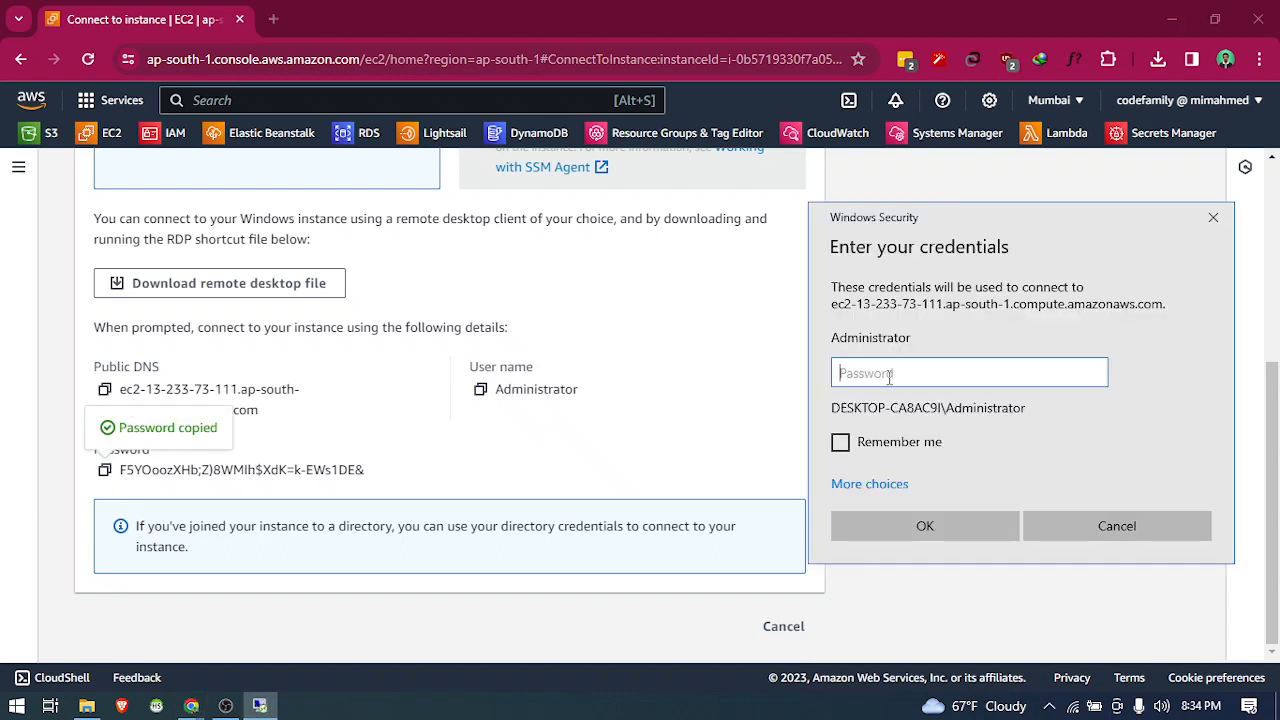
- Paste the administrator password into the credentials dialog, have it remembered, and connect despite the certificate warning
right_click(890, 385)
click(915, 395)
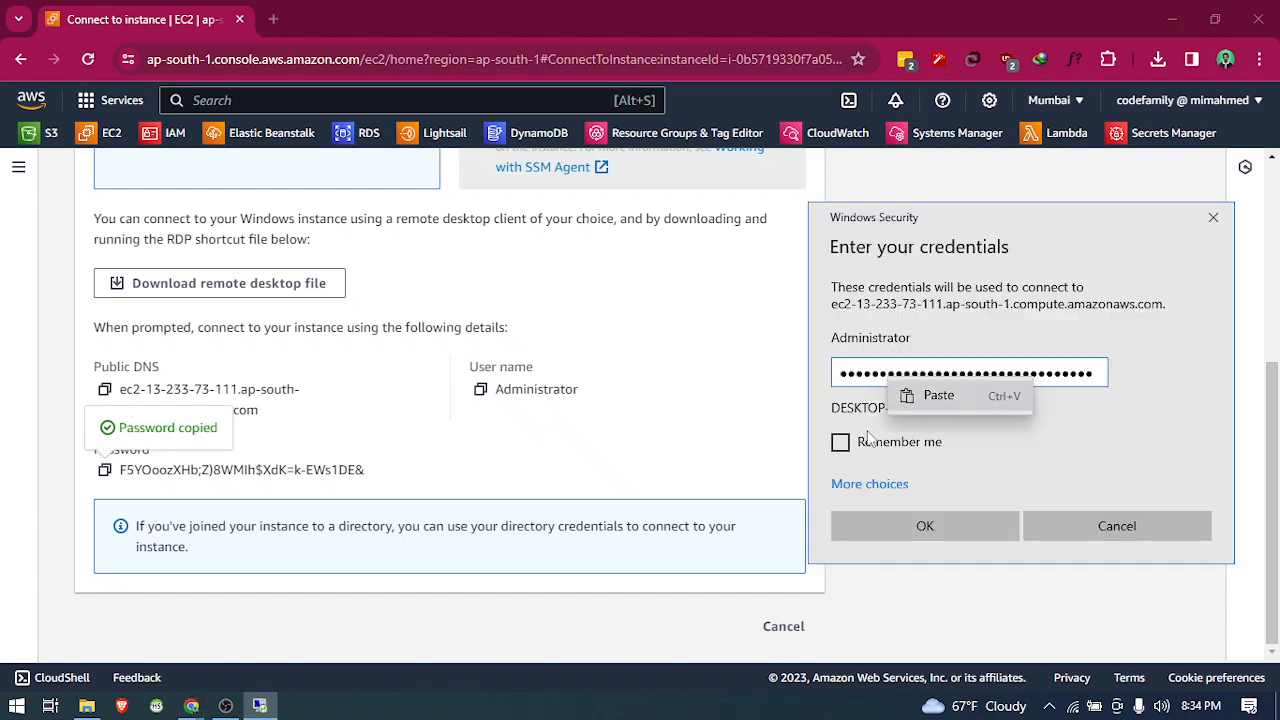
click(840, 443)
click(960, 526)
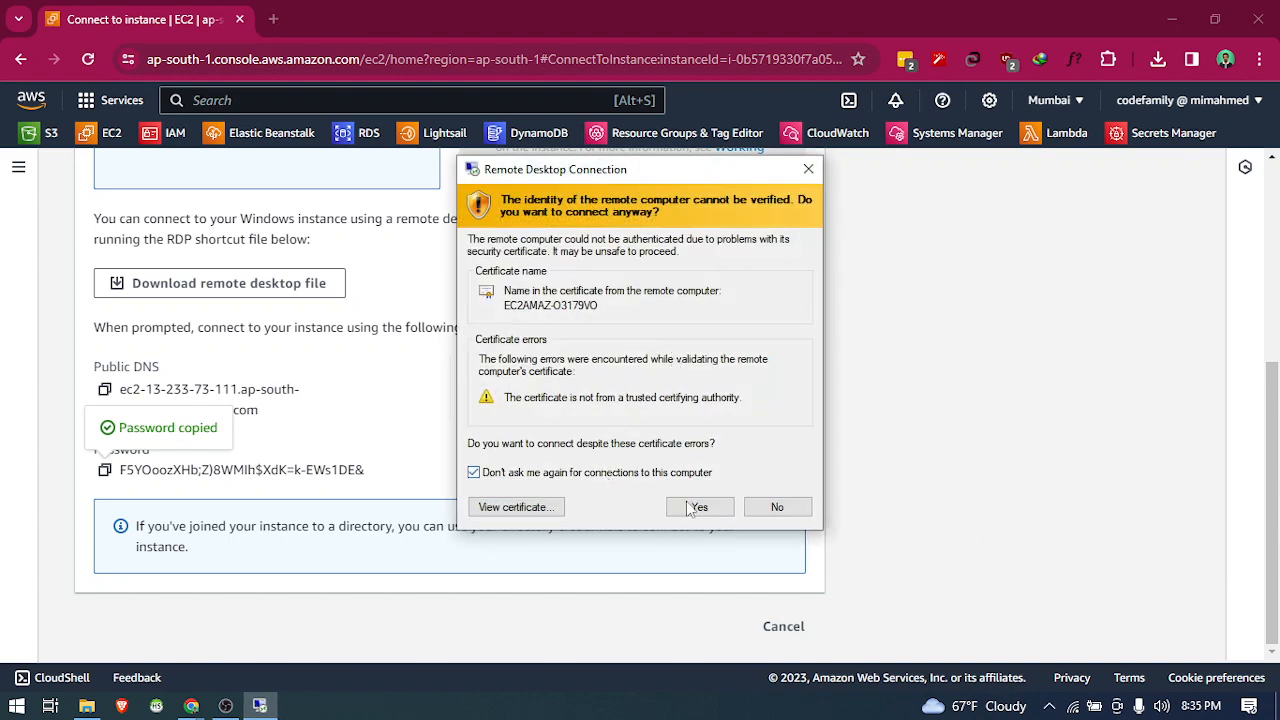
click(698, 506)
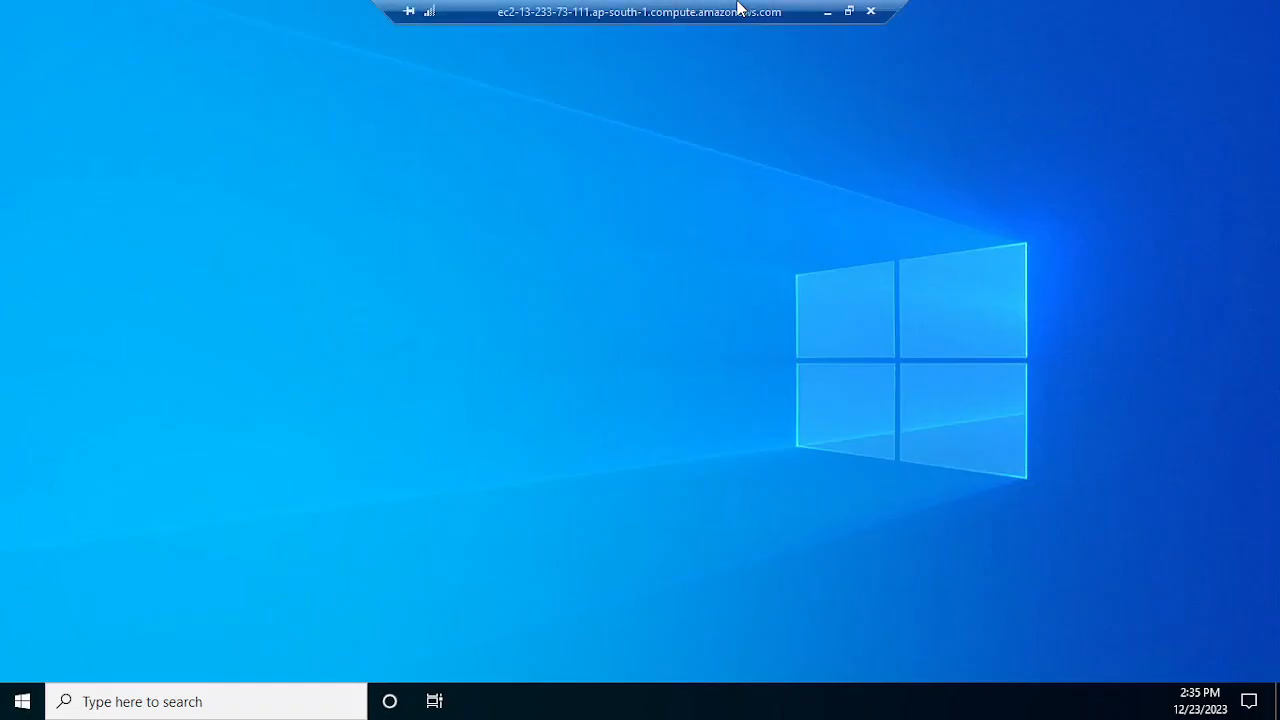
- Take the remote desktop session out of full screen, move its window beside the connection details, and make it taller
click(849, 12)
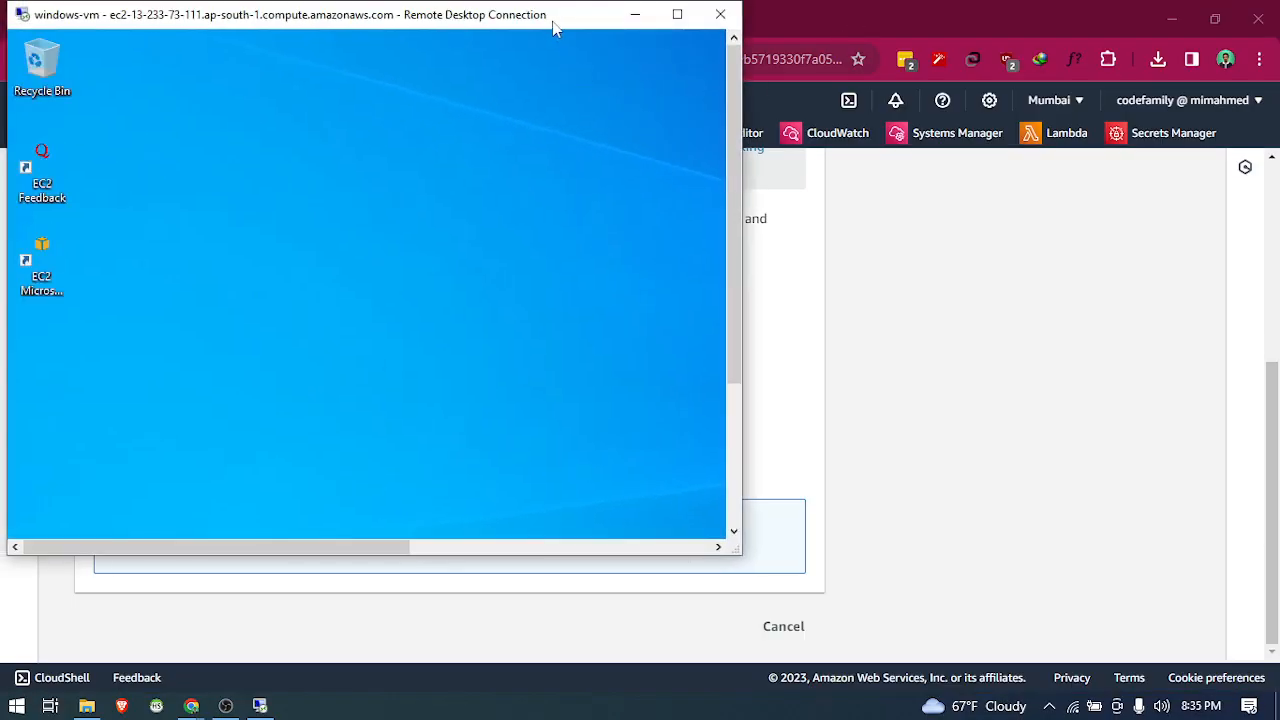
drag(555, 21, 1014, 126)
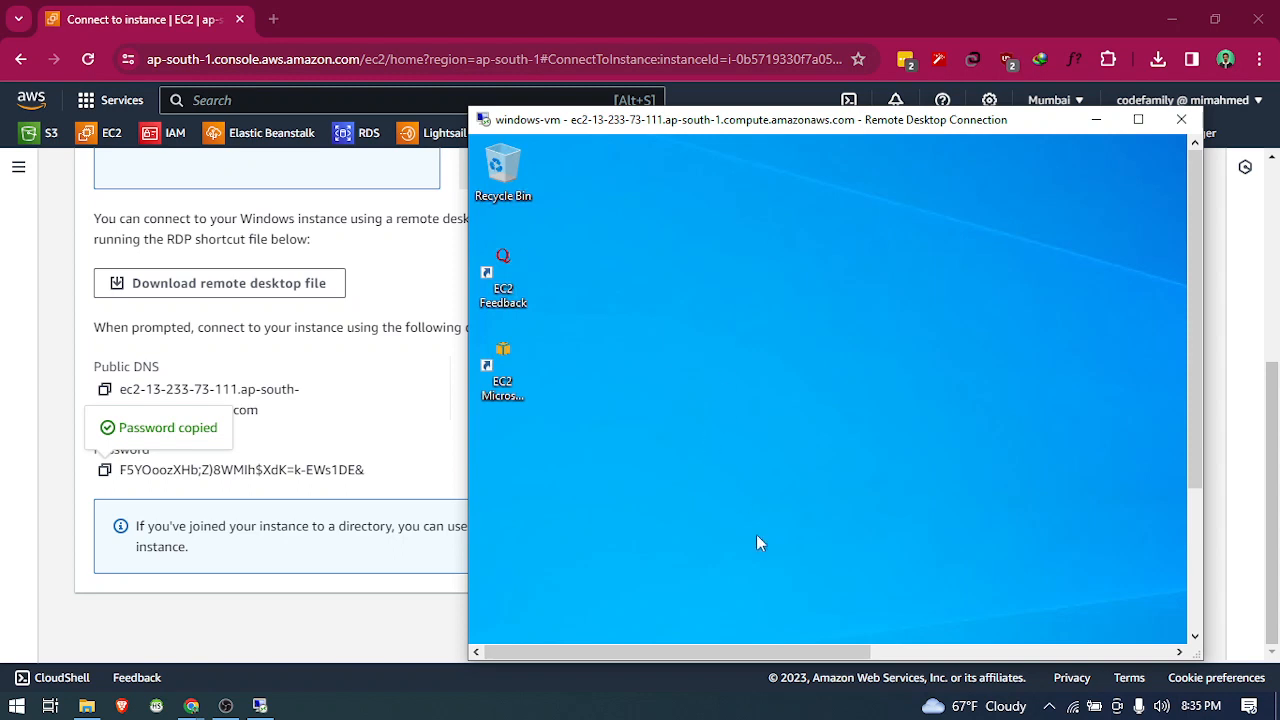
mouse_move(776, 658)
mouse_down()
mouse_move(1097, 653)
mouse_move(780, 653)
mouse_up()
drag(958, 107, 980, 21)
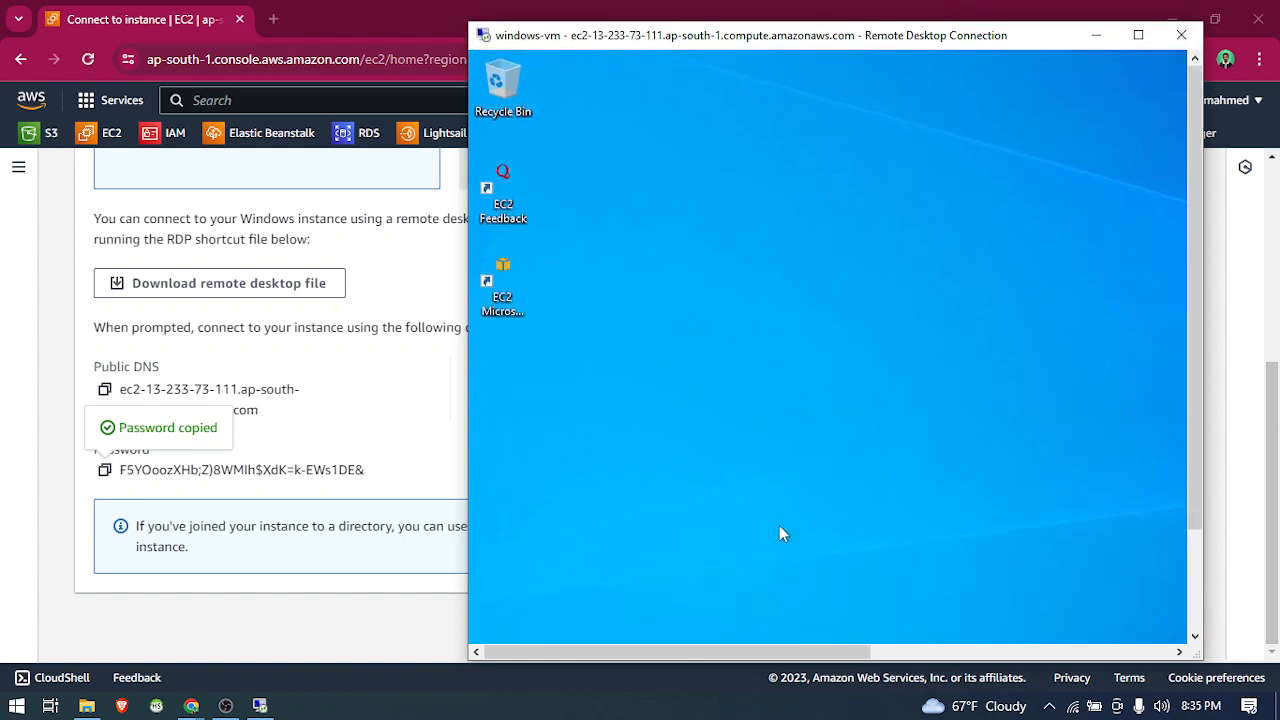
- Allow the remote computer to be discoverable by other devices on Network 2
drag(783, 650, 1137, 652)
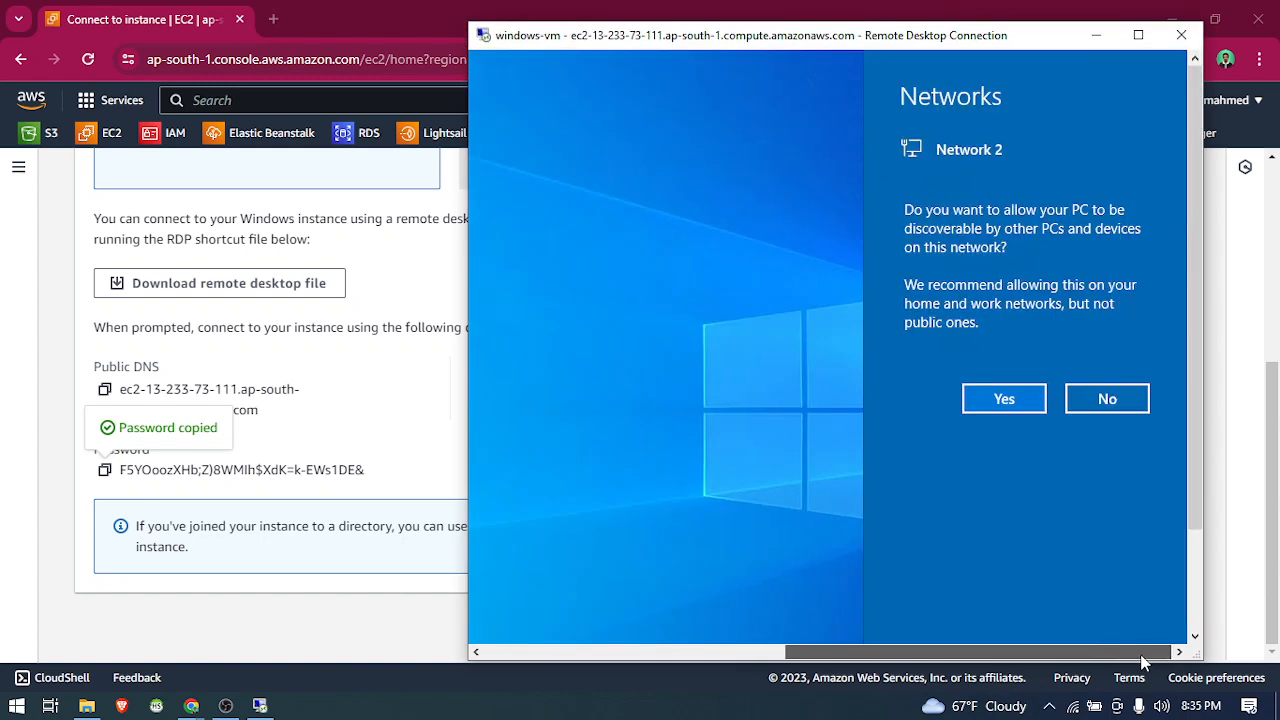
click(1005, 399)
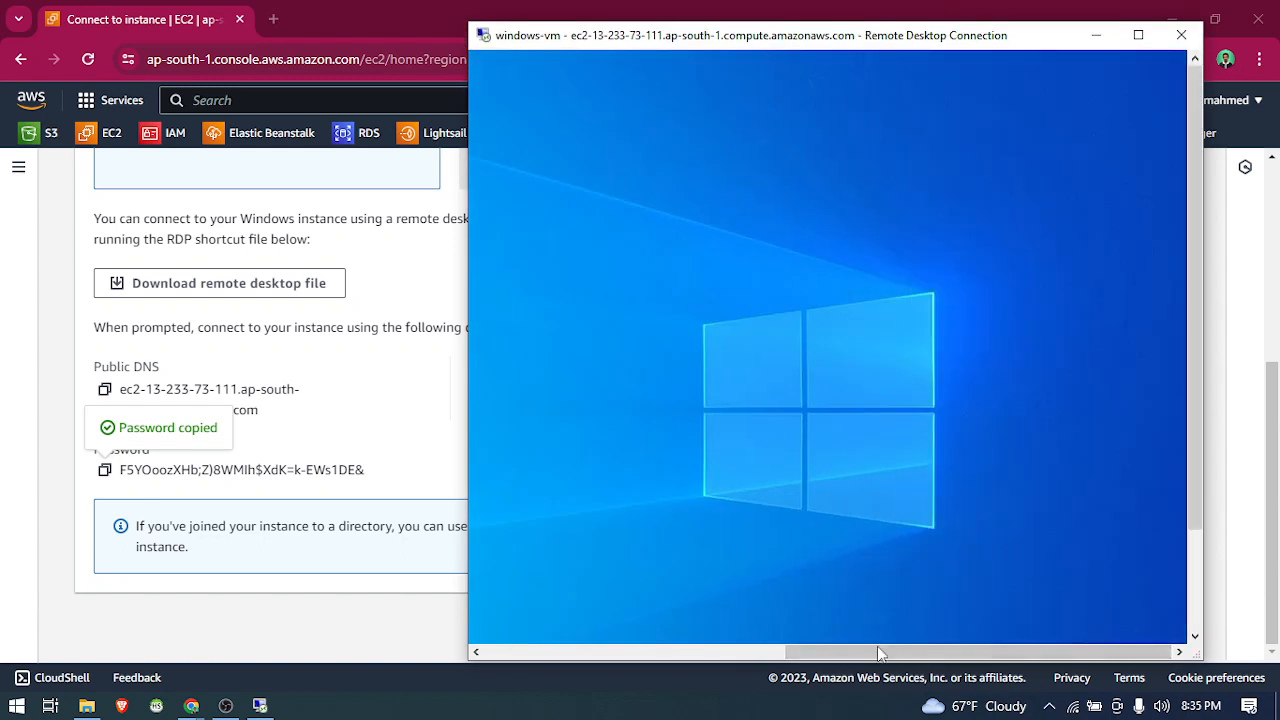
drag(891, 652, 599, 648)
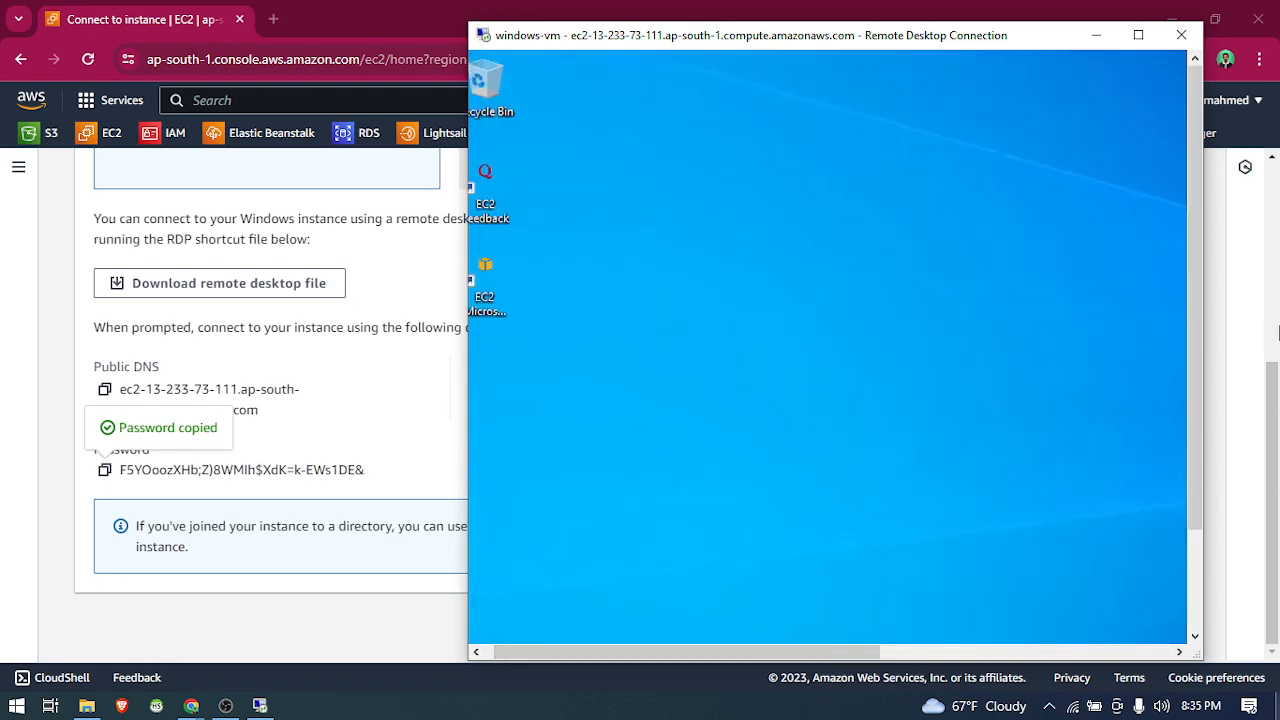
- Turn on Smart sizing for the windows-vm remote session and widen its window
right_click(556, 38)
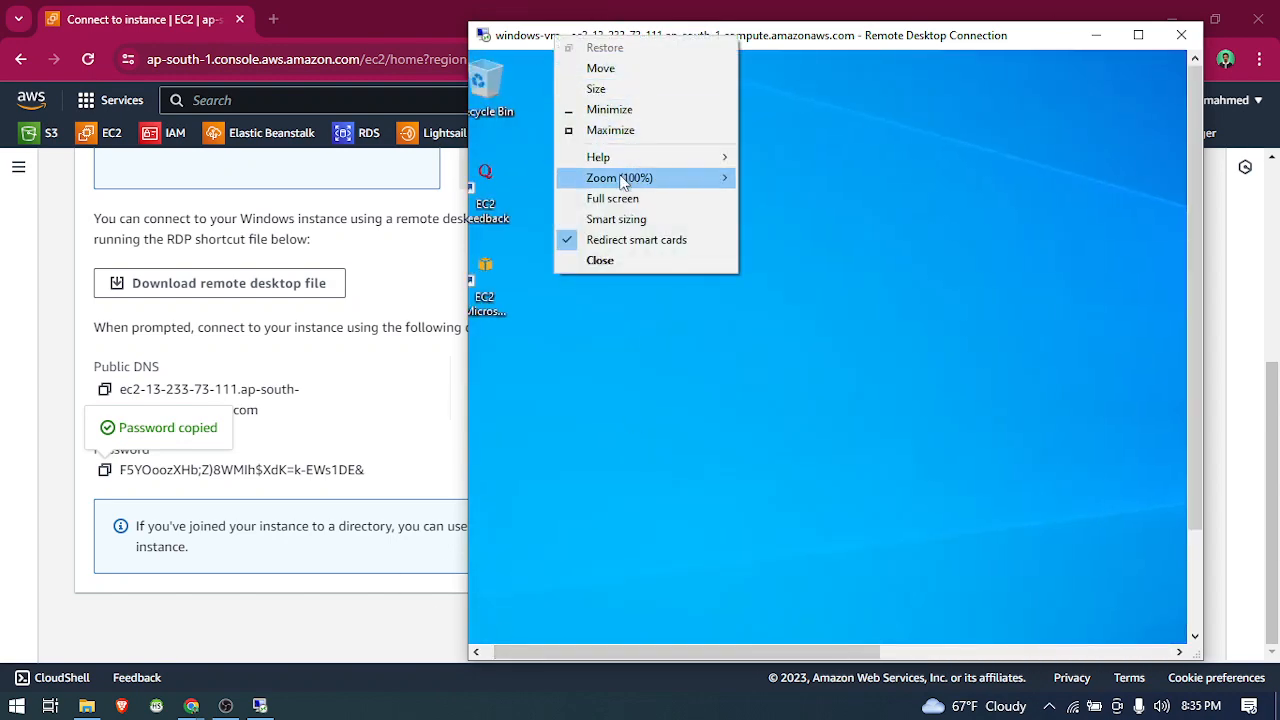
mouse_move(640, 178)
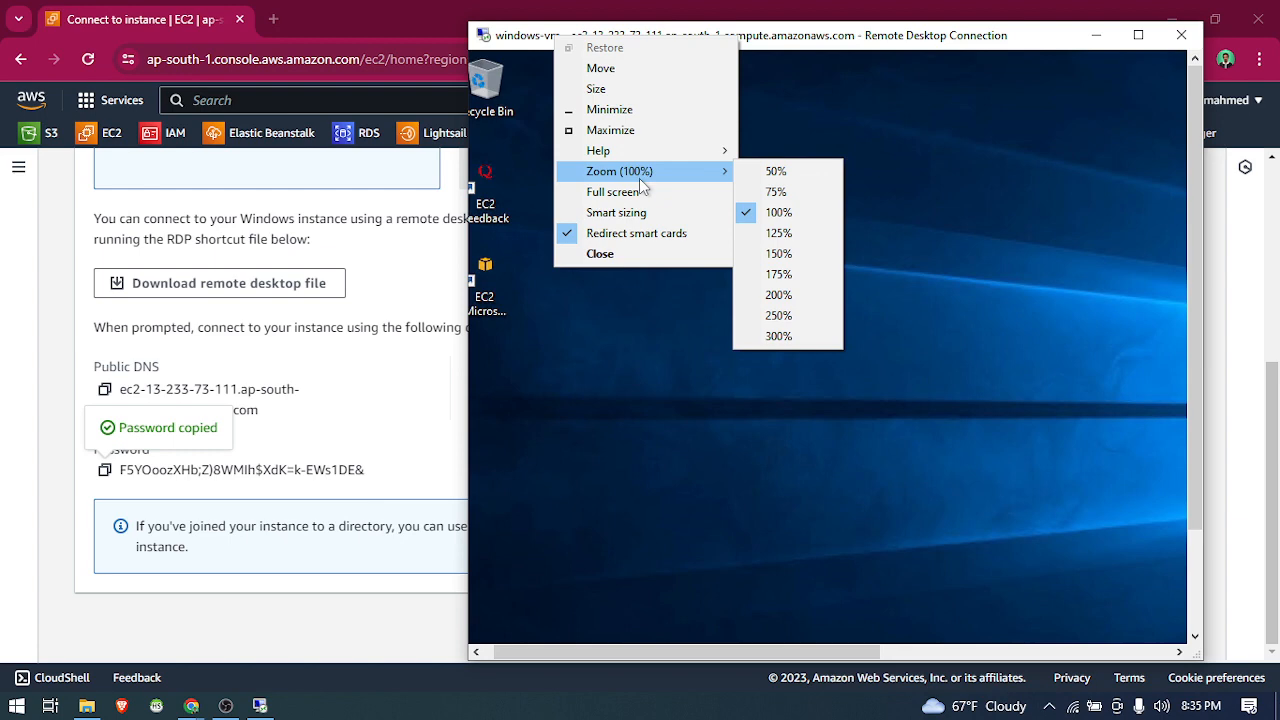
click(630, 212)
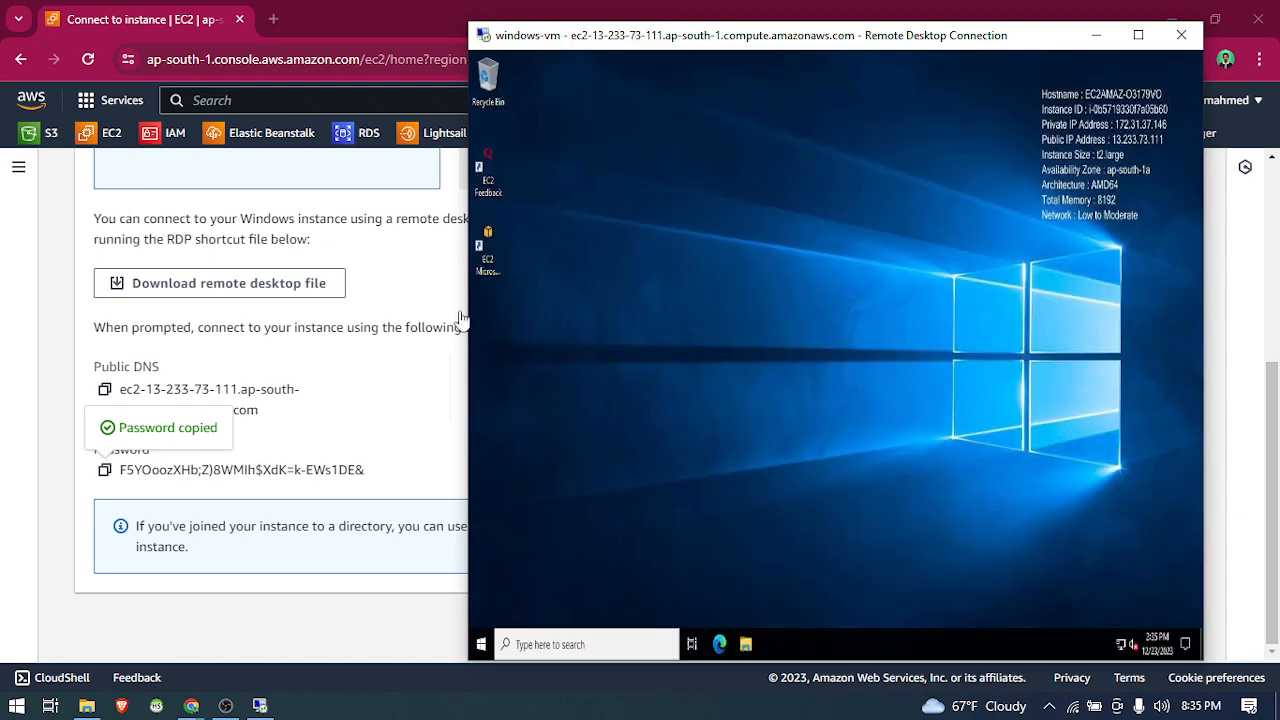
drag(469, 350, 216, 350)
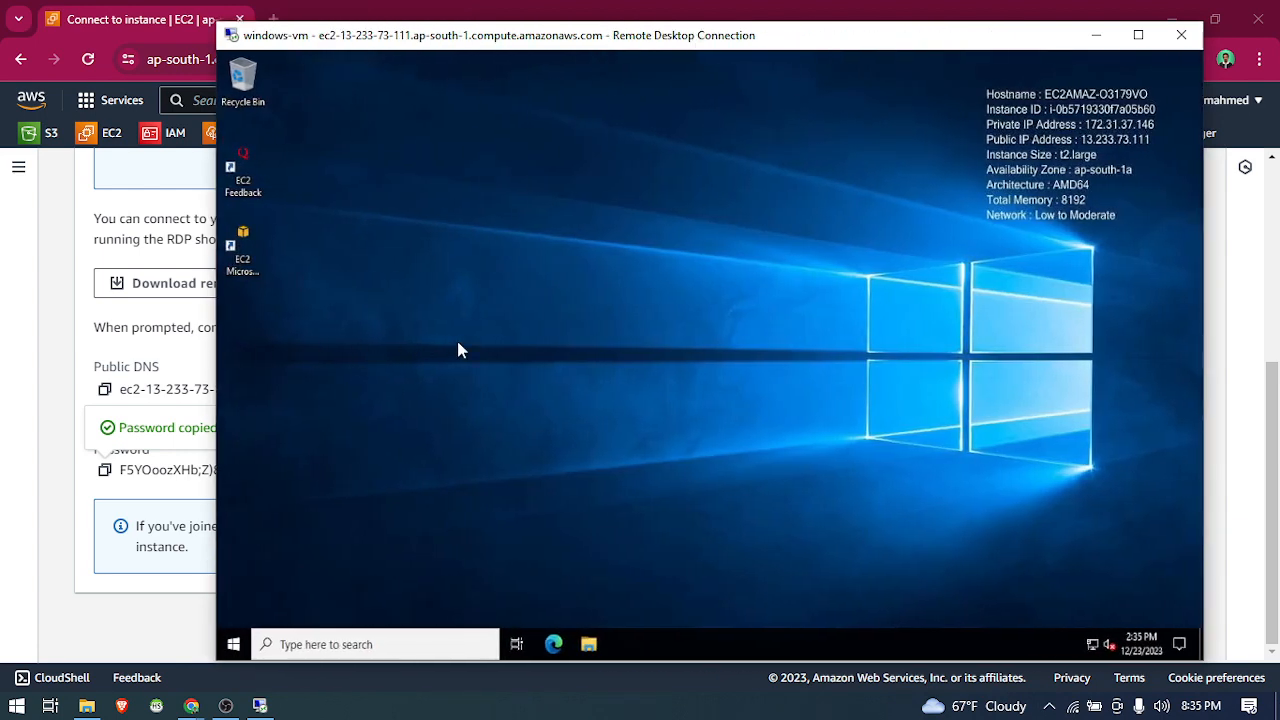
right_click(538, 275)
click(574, 333)
click(226, 711)
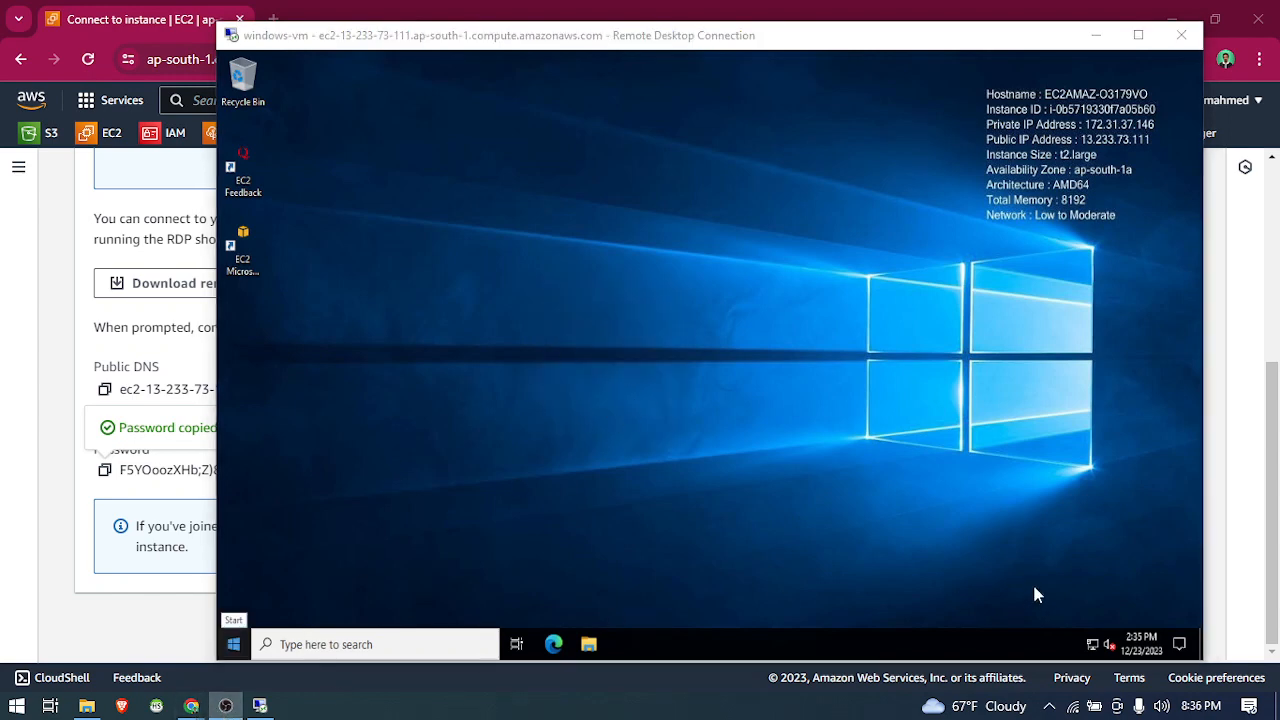